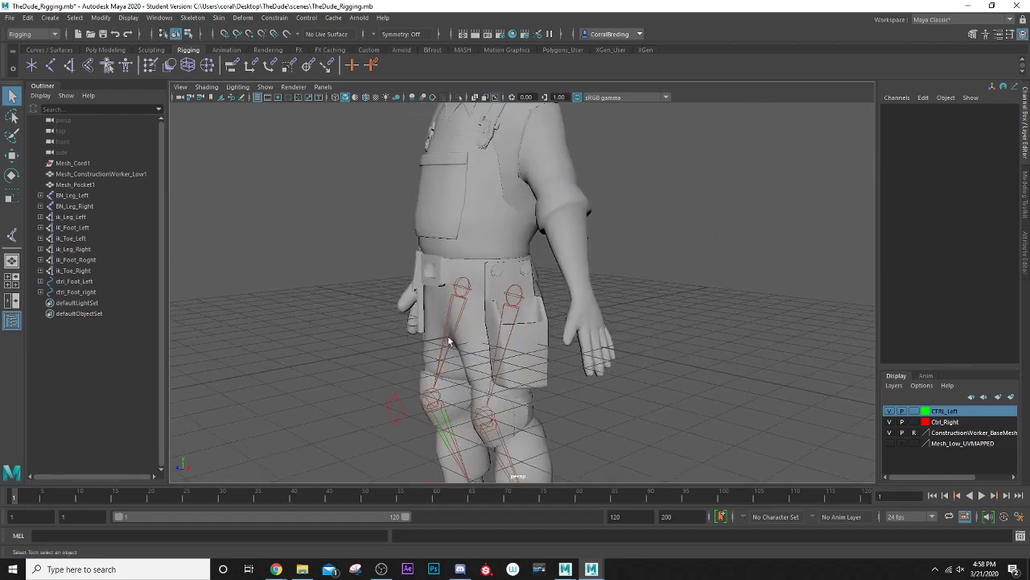
# - Examine the existing leg joints, foot IK handles and foot and knee controls, along with the character's hip area
pyautogui.keyDown('alt'); pyautogui.moveTo(489, 184); pyautogui.dragTo(497, 262, button='middle'); pyautogui.keyUp('alt')
pyautogui.scroll(-6, 498, 394)
pyautogui.keyDown('alt'); pyautogui.moveTo(497, 395); pyautogui.dragTo(485, 364); pyautogui.keyUp('alt')
pyautogui.keyDown('alt'); pyautogui.moveTo(486, 364); pyautogui.dragTo(484, 278, button='middle'); pyautogui.keyUp('alt')
pyautogui.scroll(10, 509, 295)
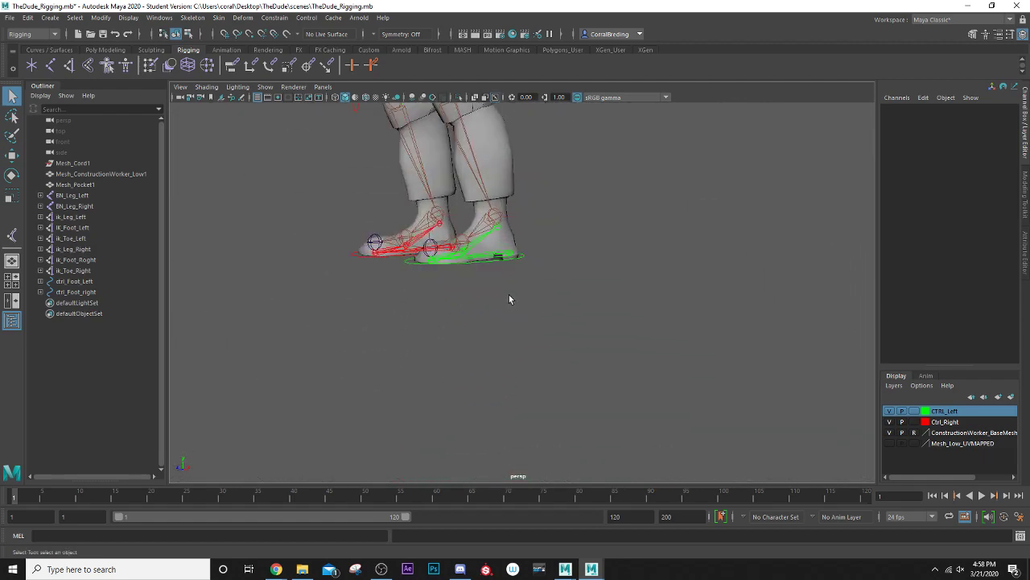
pyautogui.keyDown('alt'); pyautogui.moveTo(443, 217); pyautogui.dragTo(481, 264); pyautogui.keyUp('alt')
pyautogui.keyDown('alt'); pyautogui.moveTo(481, 264); pyautogui.dragTo(584, 347, button='middle'); pyautogui.keyUp('alt')
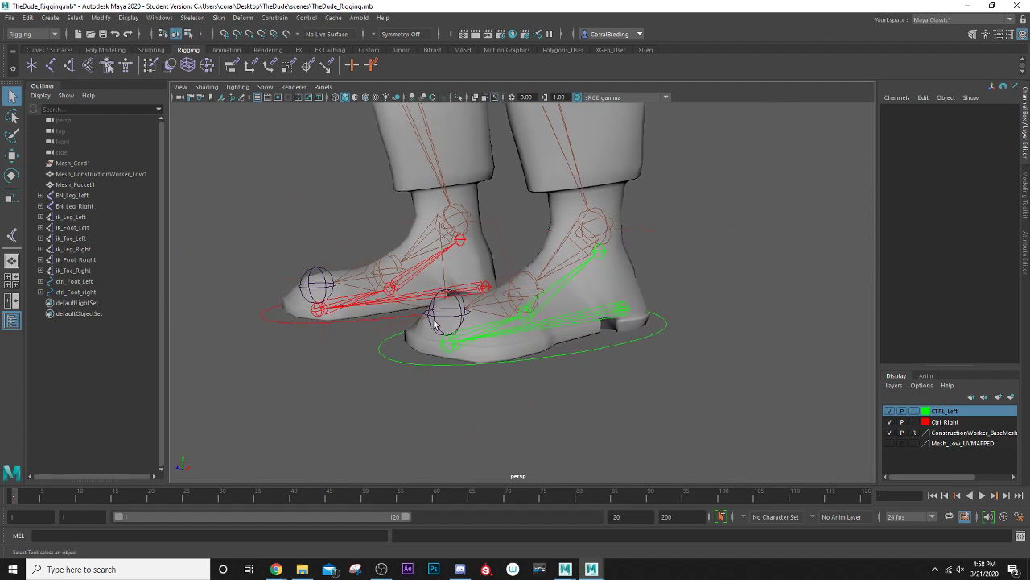
pyautogui.keyDown('alt'); pyautogui.moveTo(434, 324); pyautogui.dragTo(567, 311); pyautogui.keyUp('alt')
pyautogui.scroll(-6, 496, 283)
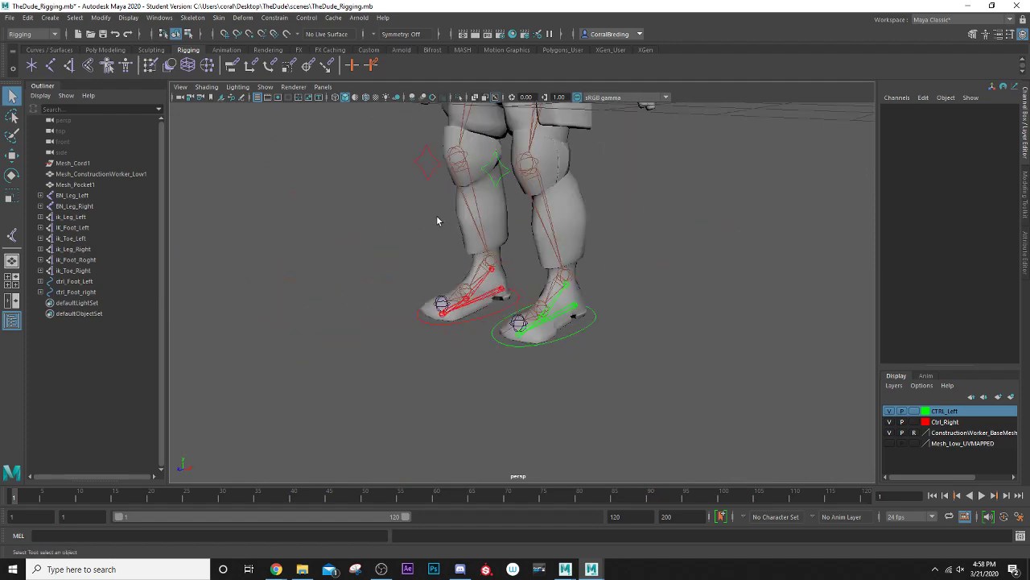
pyautogui.keyDown('alt'); pyautogui.moveTo(436, 215); pyautogui.dragTo(449, 419, button='middle'); pyautogui.keyUp('alt')
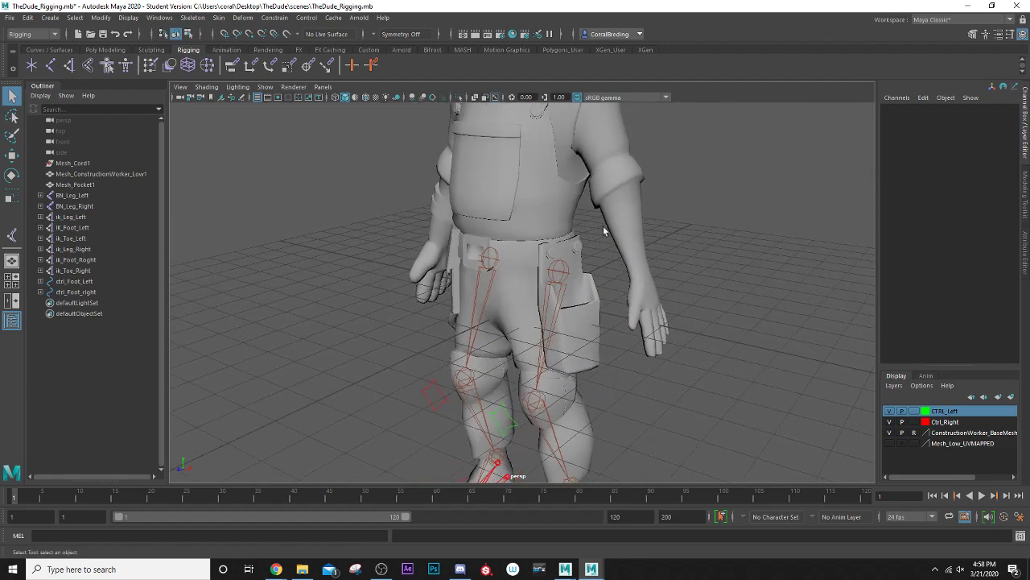
pyautogui.scroll(8, 588, 221)
pyautogui.keyDown('alt'); pyautogui.moveTo(594, 262); pyautogui.dragTo(578, 249); pyautogui.keyUp('alt')
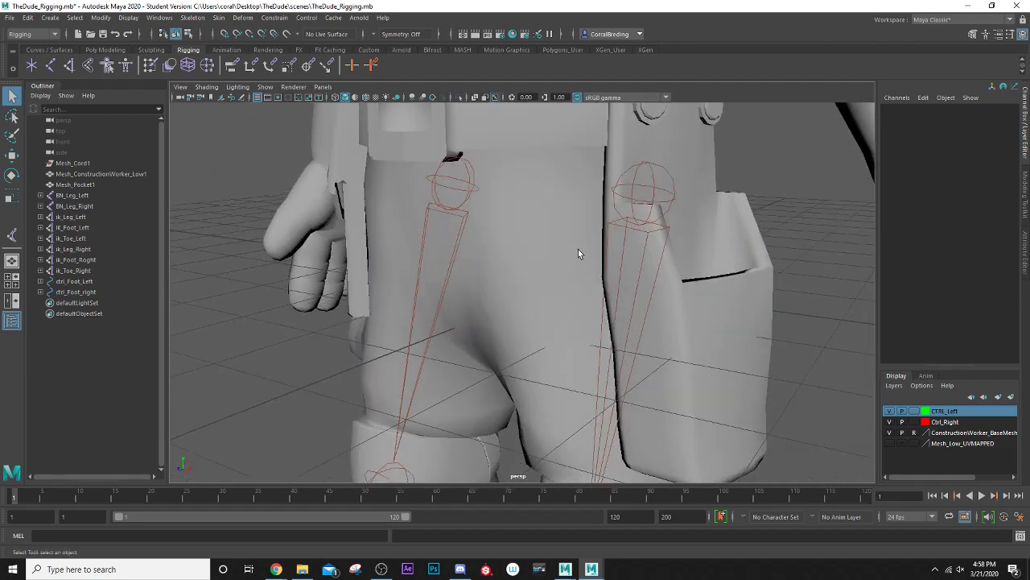
pyautogui.scroll(-5, 578, 254)
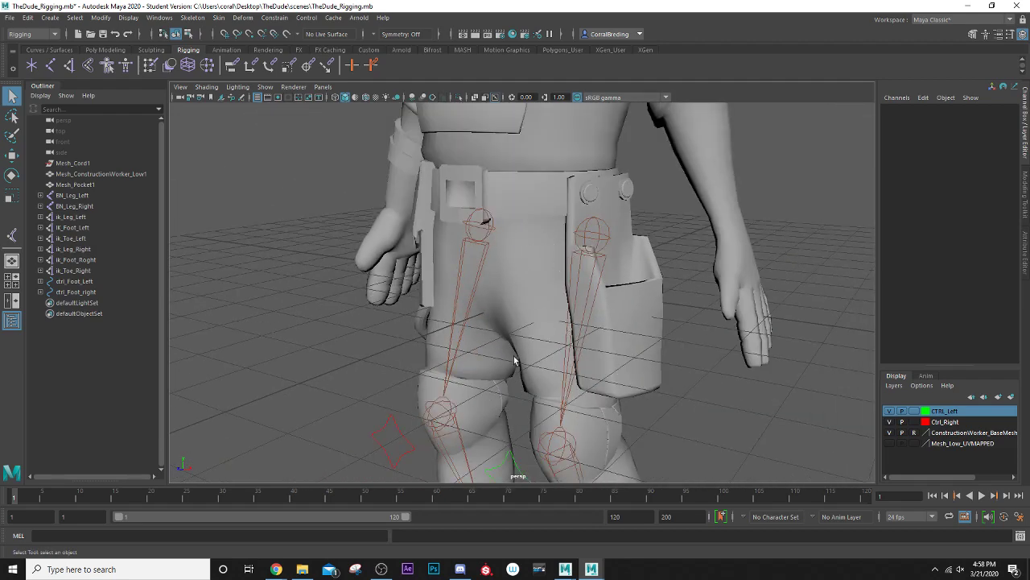
pyautogui.scroll(-5, 458, 359)
pyautogui.keyDown('alt'); pyautogui.moveTo(456, 354); pyautogui.dragTo(444, 239, button='middle'); pyautogui.keyUp('alt')
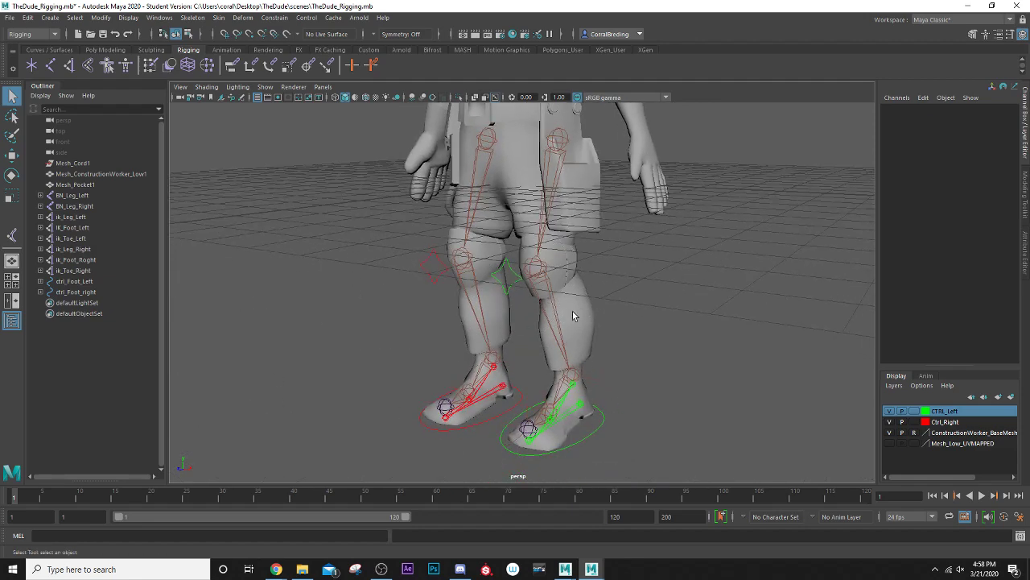
pyautogui.keyDown('alt'); pyautogui.moveTo(569, 307); pyautogui.dragTo(547, 312); pyautogui.keyUp('alt')
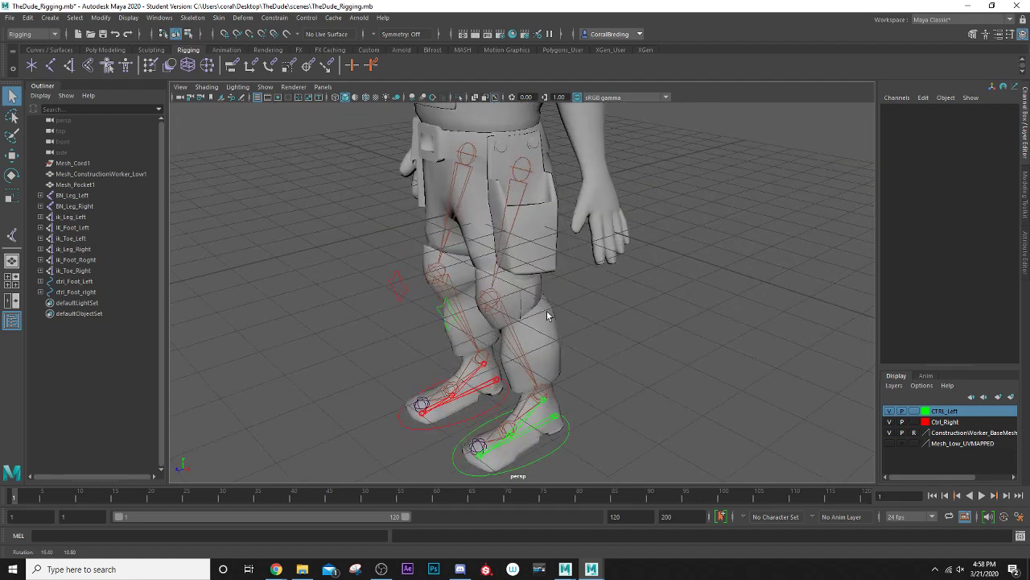
pyautogui.keyDown('alt'); pyautogui.moveTo(502, 252); pyautogui.dragTo(510, 389, button='middle'); pyautogui.keyUp('alt')
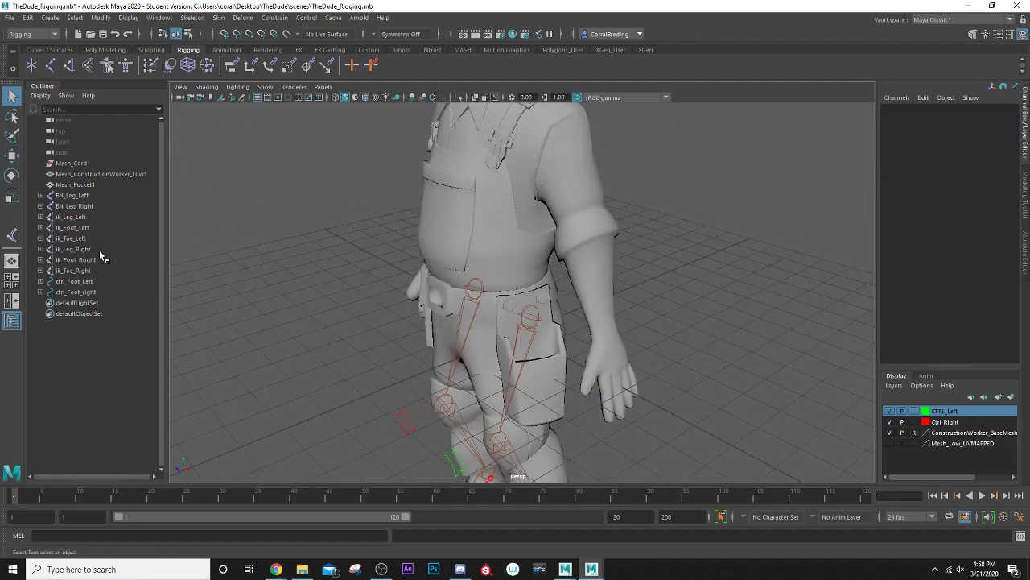
# - Set up a two-pane layout showing the orthographic side view beside the perspective view
pyautogui.click(12, 300)
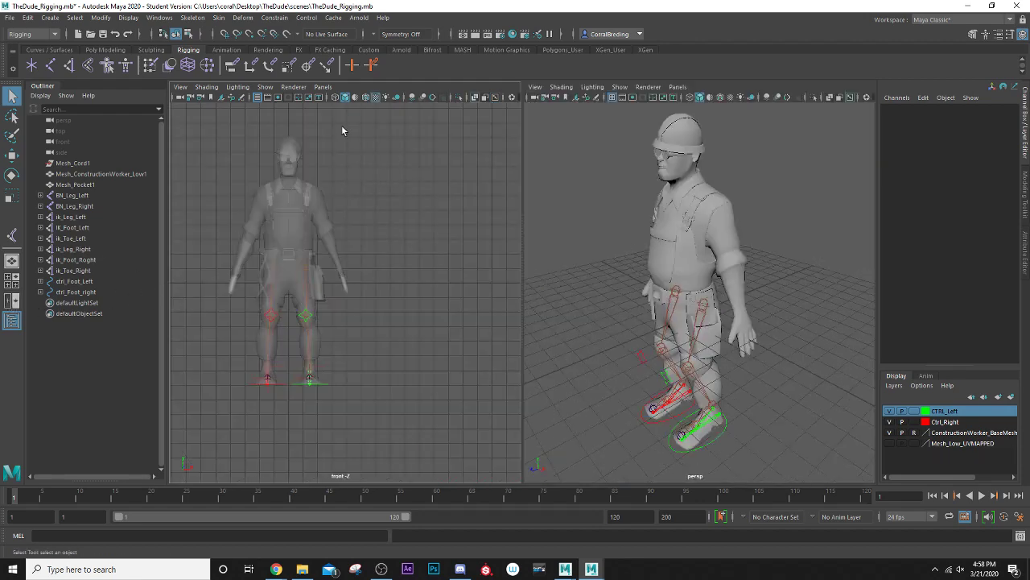
pyautogui.click(323, 86)
pyautogui.moveTo(391, 142)
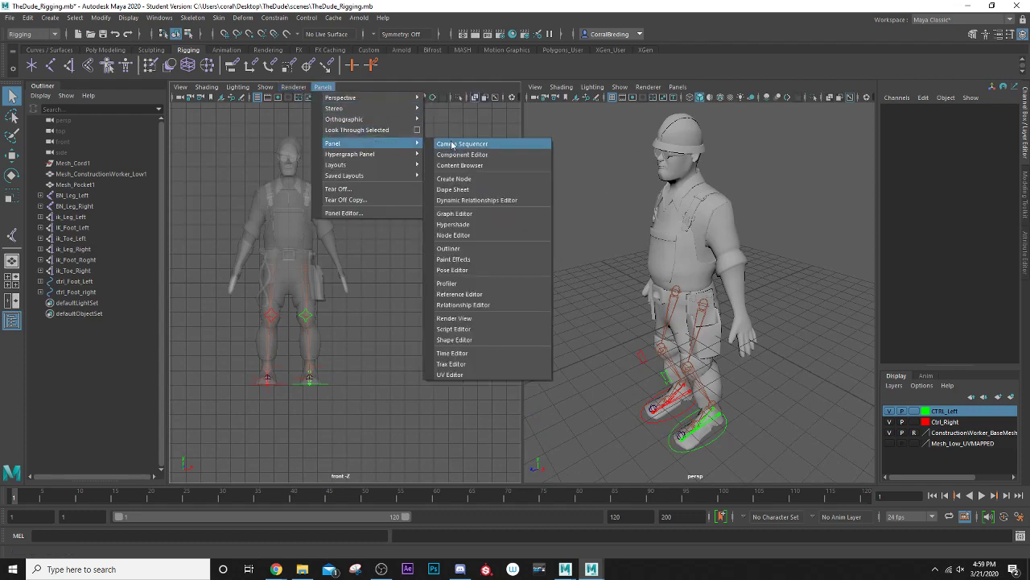
pyautogui.moveTo(378, 119)
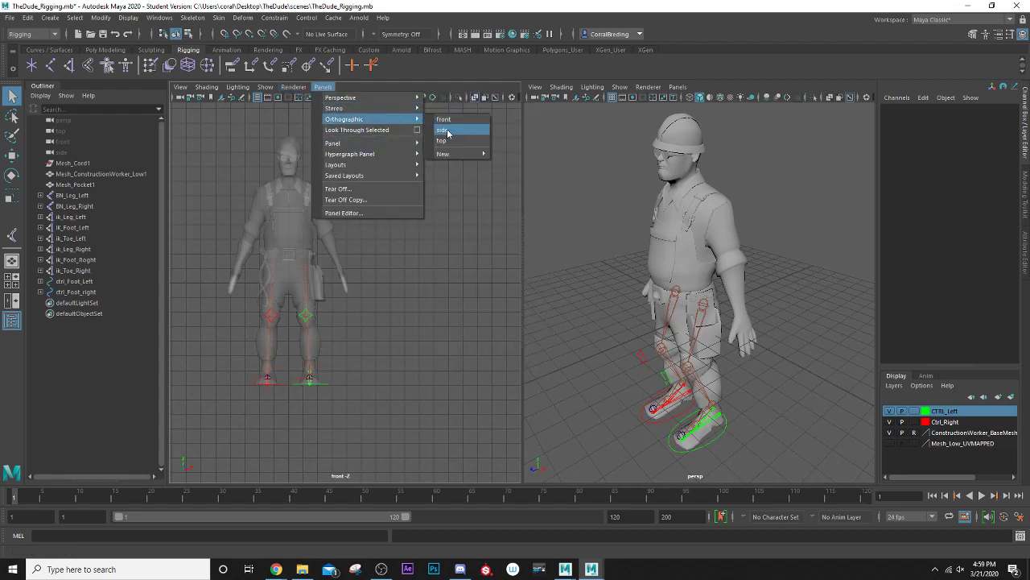
pyautogui.click(448, 131)
pyautogui.scroll(2, 378, 247)
pyautogui.keyDown('alt'); pyautogui.moveTo(350, 154); pyautogui.dragTo(292, 510, button='middle'); pyautogui.keyUp('alt')
pyautogui.scroll(-5, 284, 302)
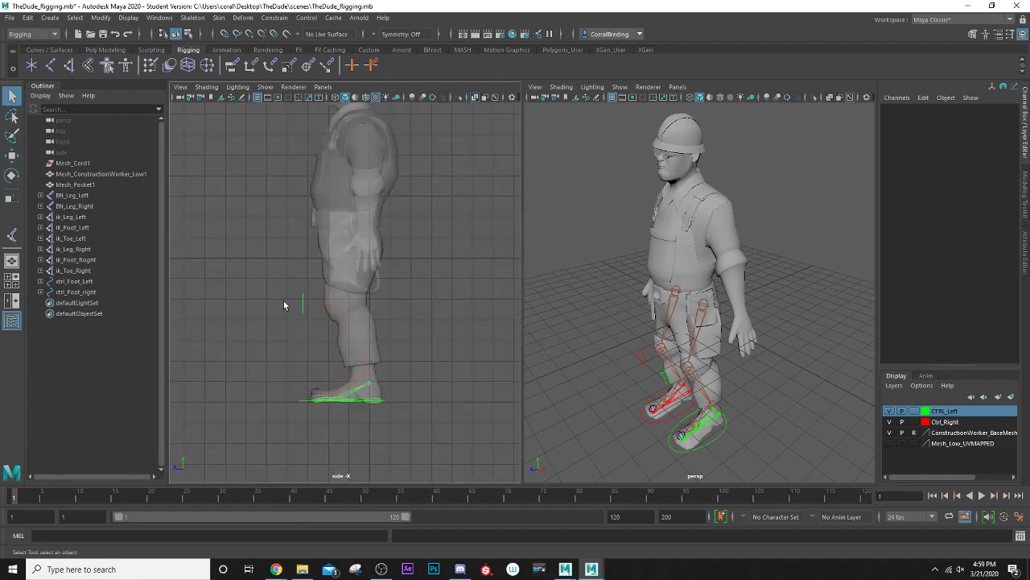
# - Place the root joint of a new spine chain in the pelvis in the side view with the Create Joints tool
pyautogui.scroll(4, 291, 272)
pyautogui.scroll(2, 347, 318)
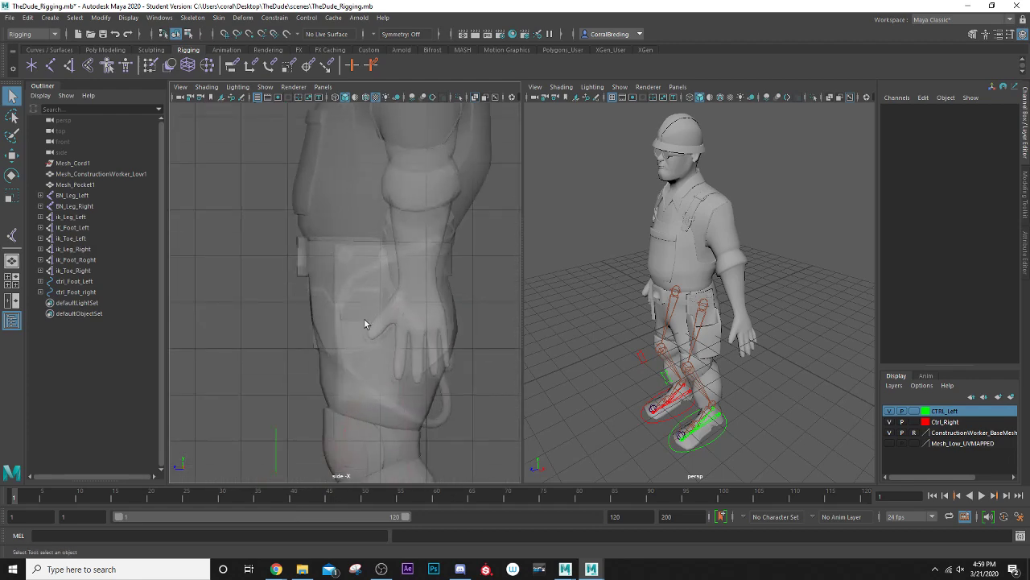
pyautogui.scroll(-5, 350, 208)
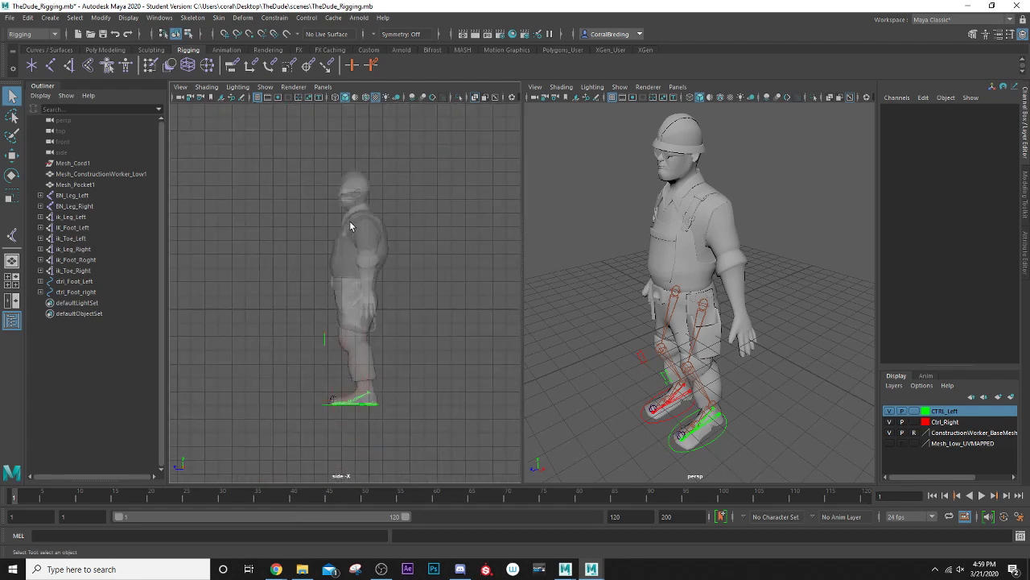
pyautogui.scroll(2, 355, 287)
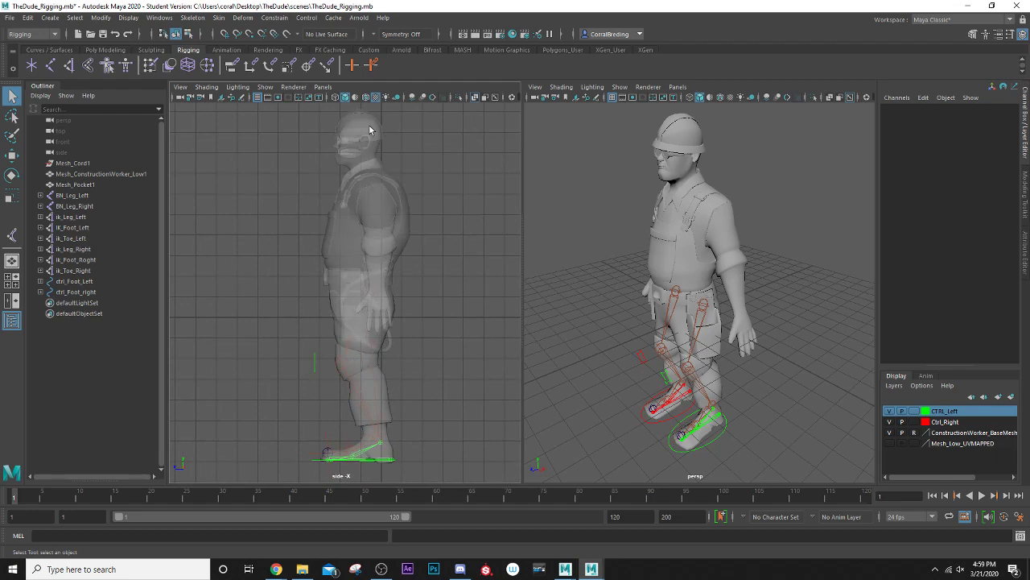
pyautogui.click(51, 68)
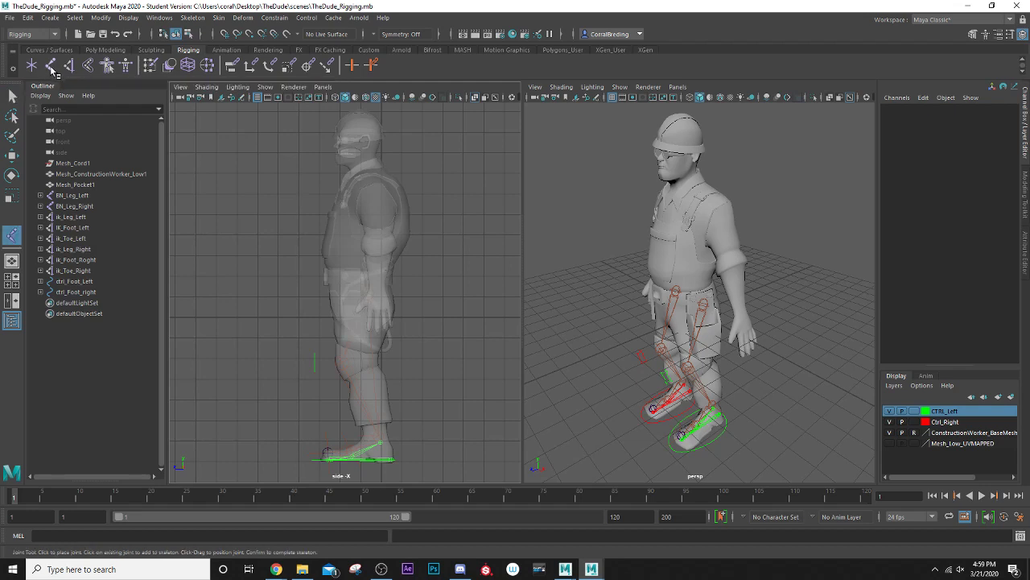
pyautogui.click(188, 18)
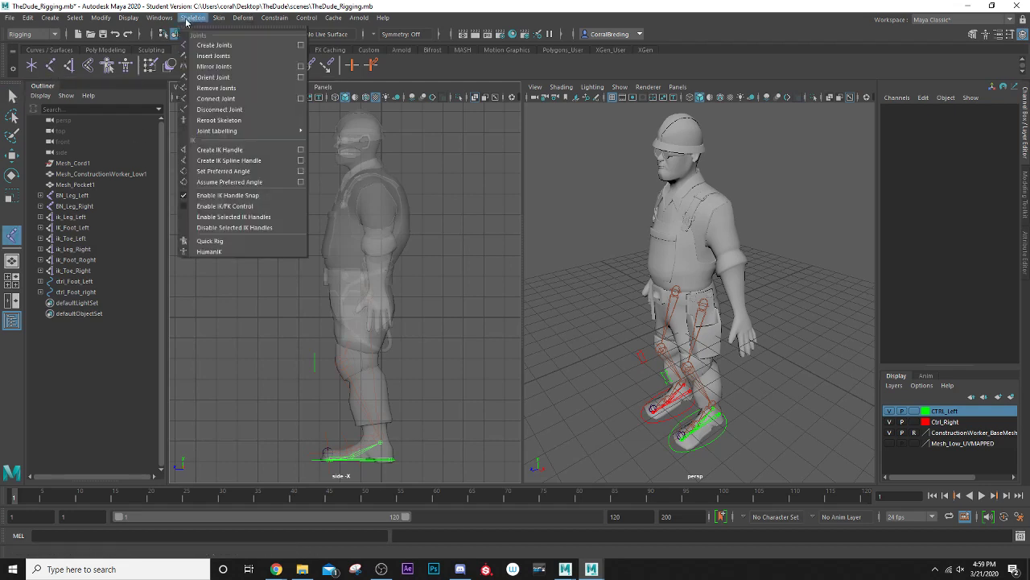
pyautogui.click(214, 45)
pyautogui.scroll(-2, 344, 239)
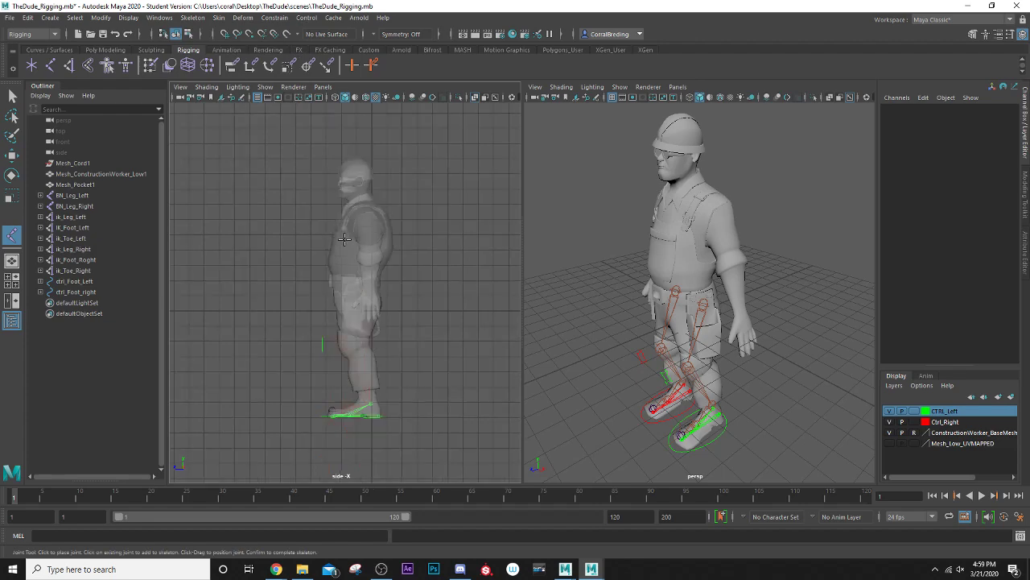
pyautogui.scroll(5, 343, 239)
pyautogui.scroll(-1, 374, 260)
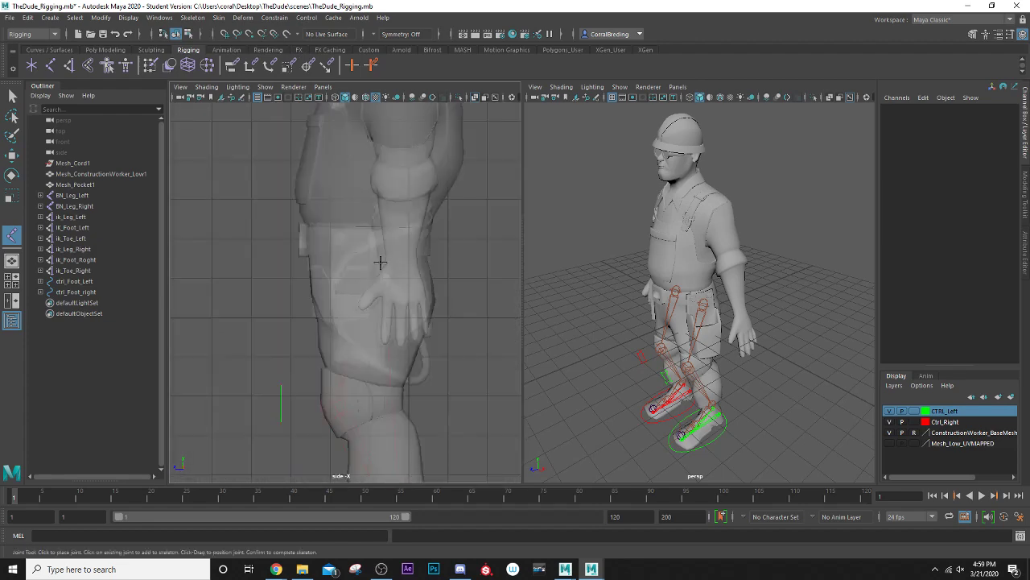
pyautogui.click(352, 307)
pyautogui.moveTo(351, 307); pyautogui.dragTo(362, 311)
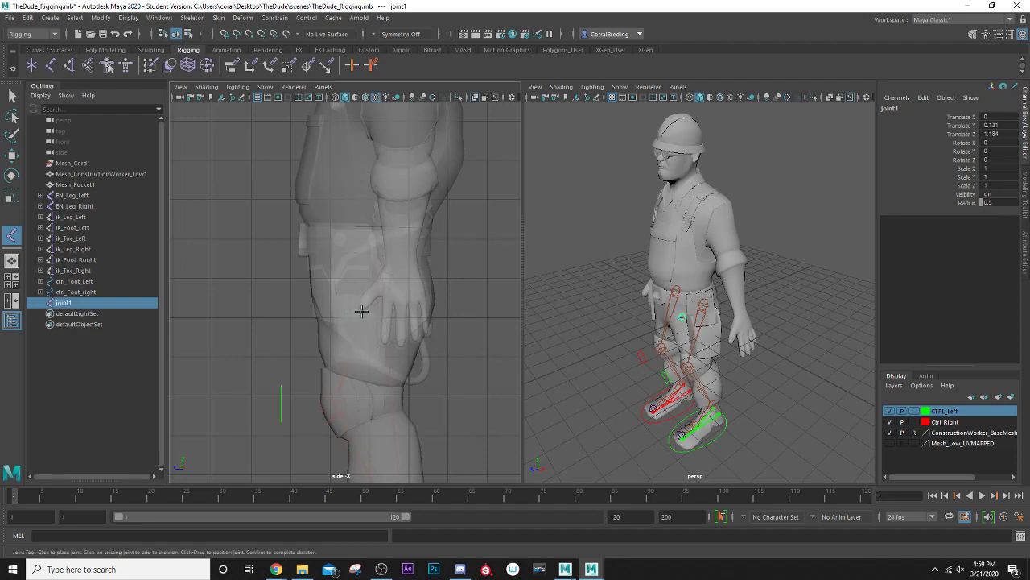
# - Extend the chain up the torso in the side view with joints at the waist, belly and chest
pyautogui.keyDown('alt'); pyautogui.moveTo(748, 350); pyautogui.dragTo(795, 335); pyautogui.keyUp('alt')
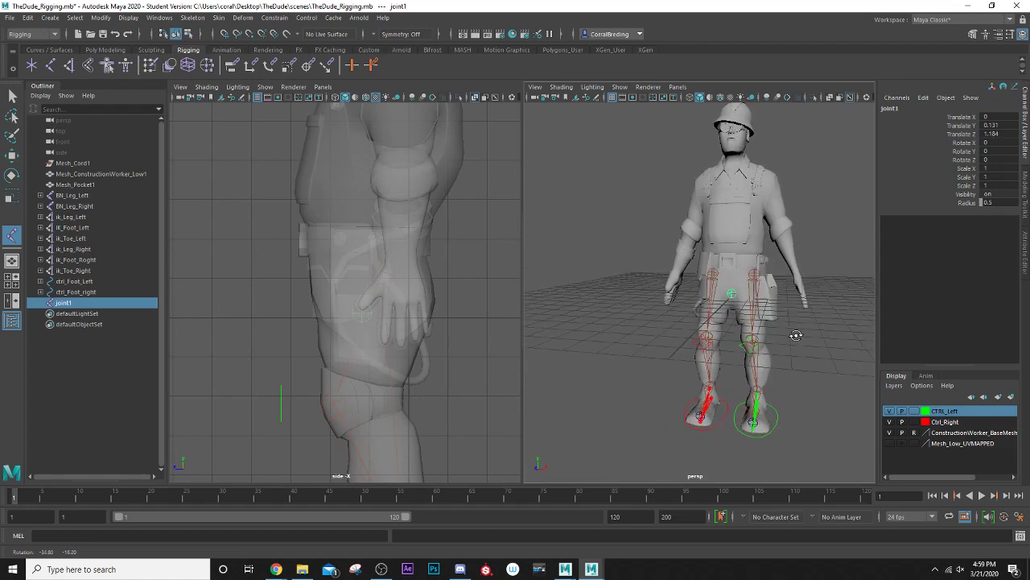
pyautogui.click(357, 244)
pyautogui.moveTo(358, 243); pyautogui.dragTo(357, 244)
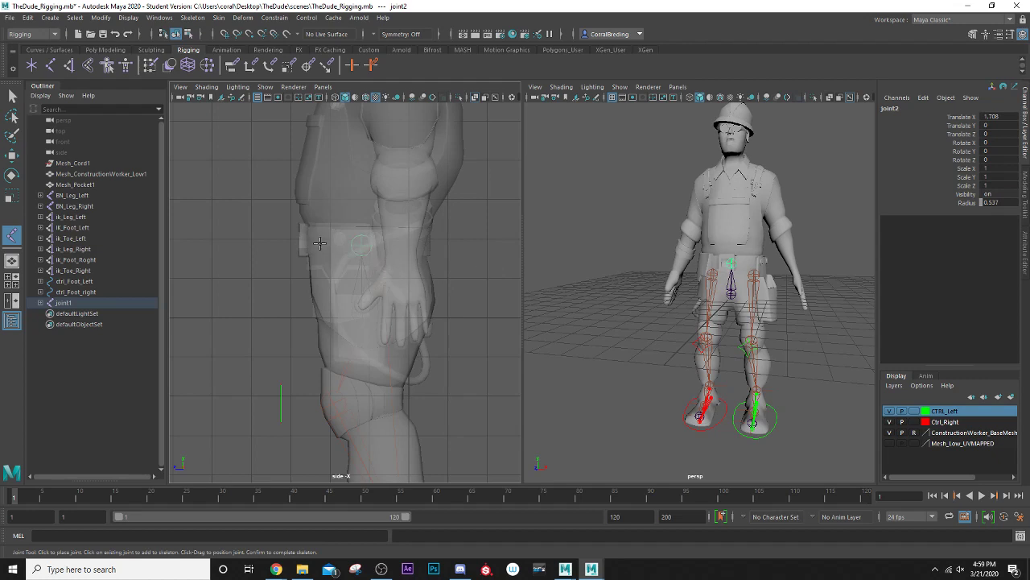
pyautogui.keyDown('alt'); pyautogui.moveTo(320, 243); pyautogui.dragTo(300, 326, button='middle'); pyautogui.keyUp('alt')
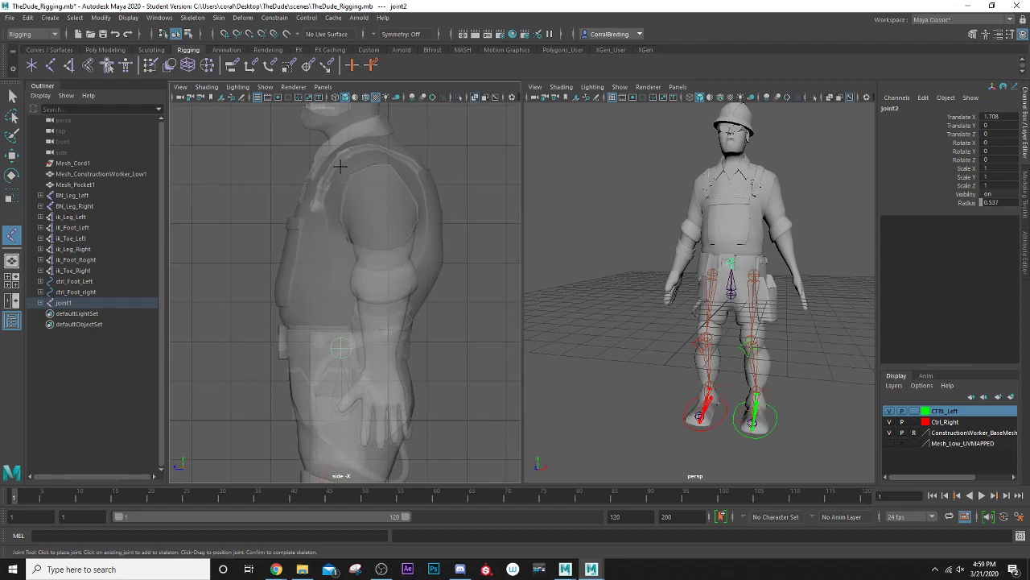
pyautogui.click(322, 294)
pyautogui.click(319, 241)
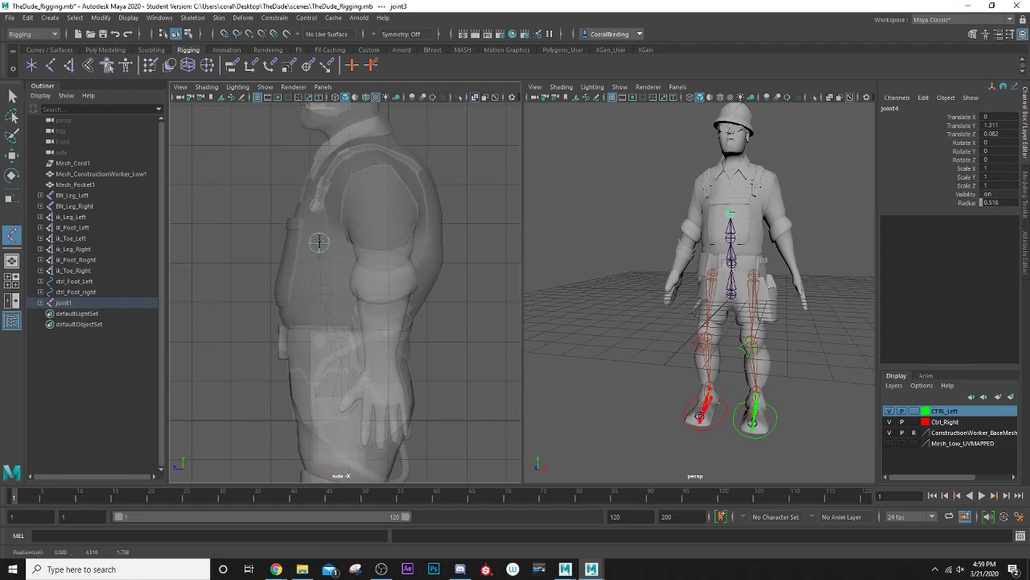
pyautogui.moveTo(319, 241); pyautogui.dragTo(325, 230)
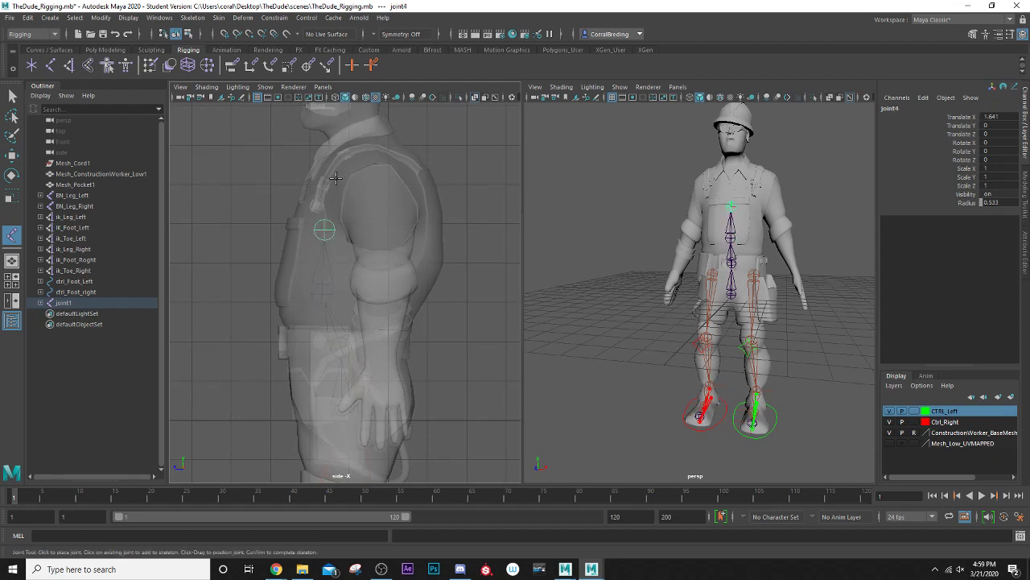
# - Add joints at the upper chest, the top of the neck and the top of the head, and complete the spine chain
pyautogui.moveTo(336, 177); pyautogui.dragTo(348, 124)
pyautogui.keyDown('alt'); pyautogui.moveTo(338, 138); pyautogui.dragTo(338, 295, button='middle'); pyautogui.keyUp('alt')
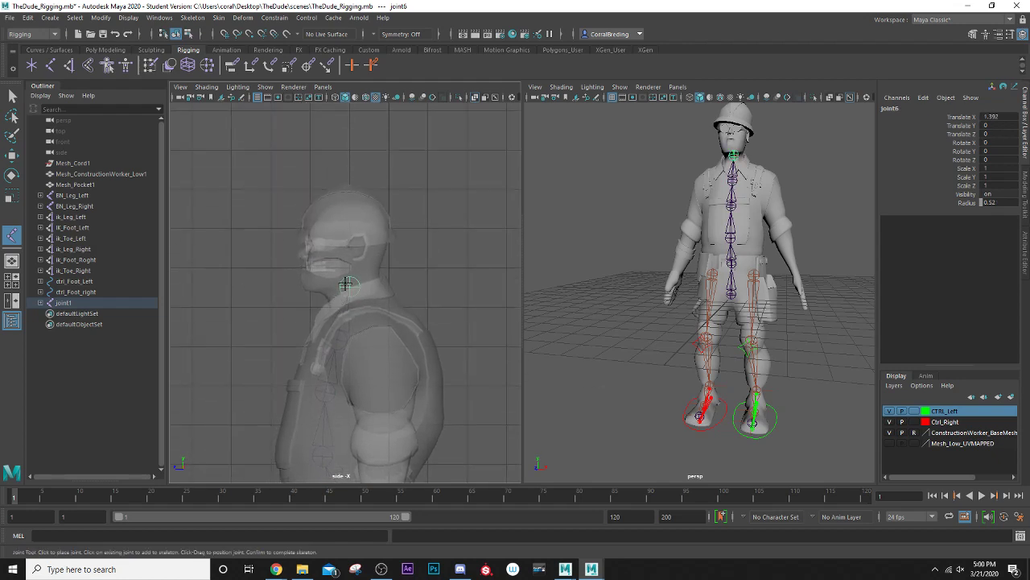
pyautogui.moveTo(348, 262); pyautogui.dragTo(348, 206)
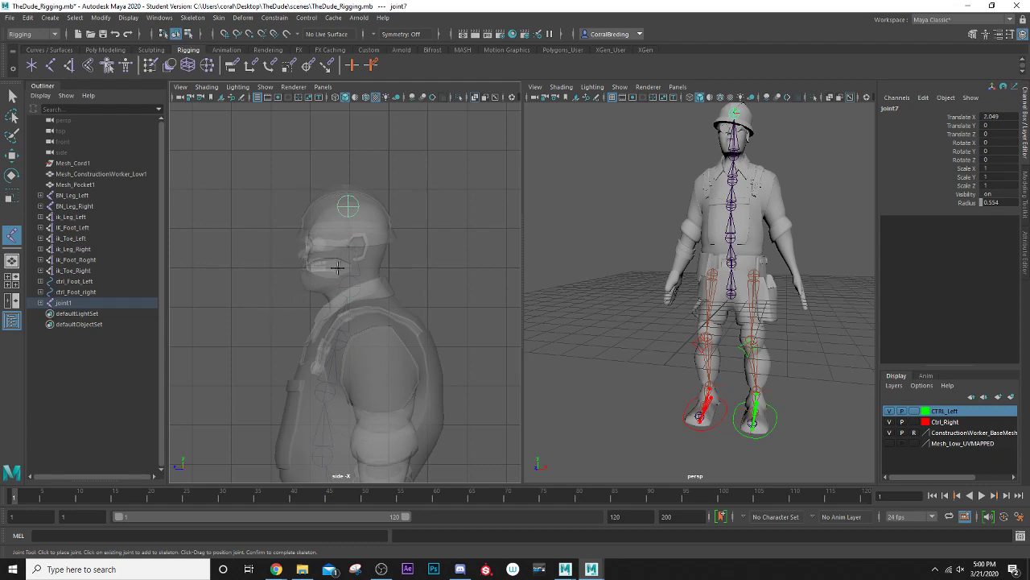
pyautogui.scroll(3, 306, 292)
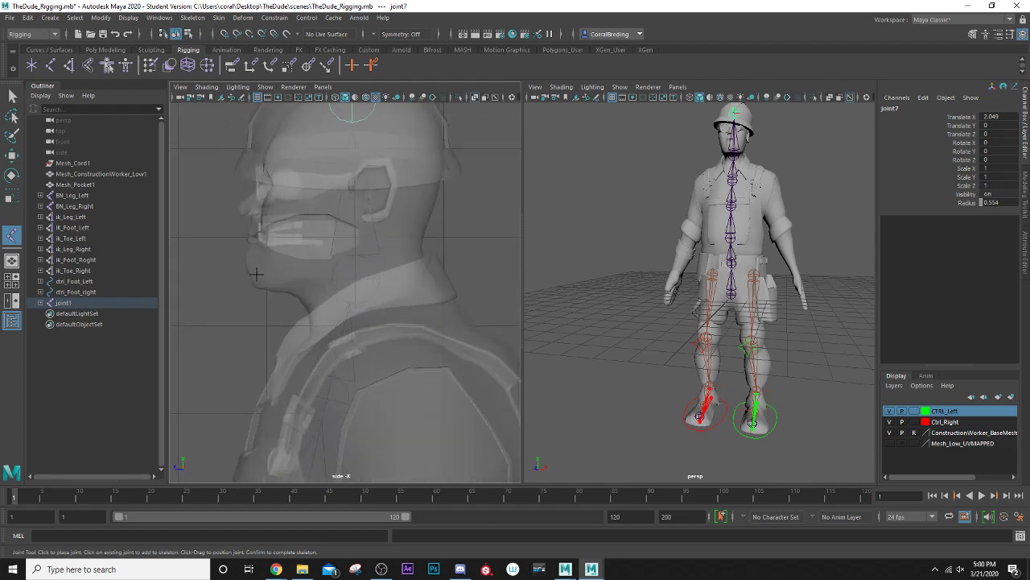
pyautogui.scroll(-4, 249, 266)
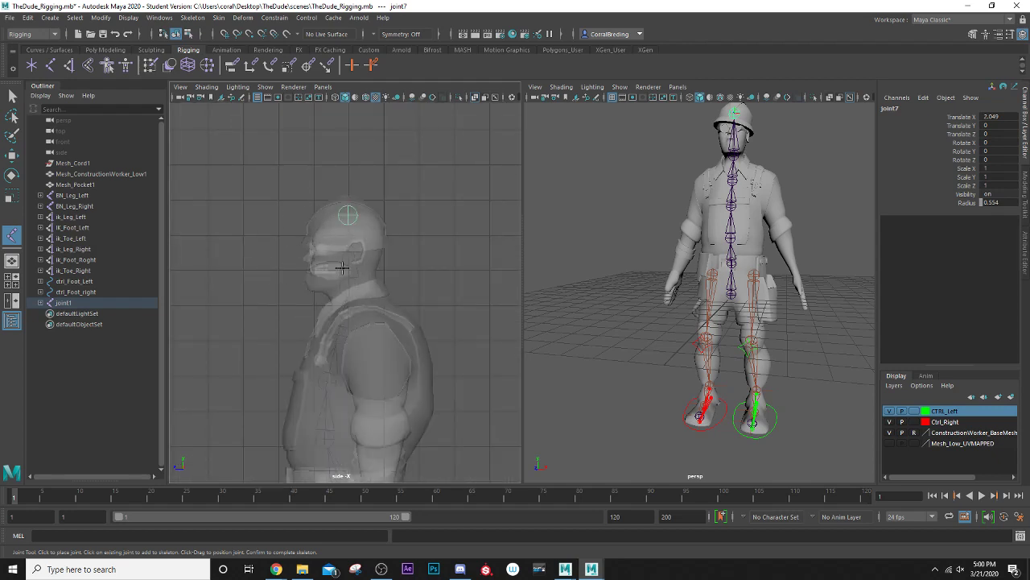
pyautogui.keyDown('alt'); pyautogui.moveTo(356, 300); pyautogui.dragTo(355, 256, button='middle'); pyautogui.keyUp('alt')
pyautogui.press('Return')
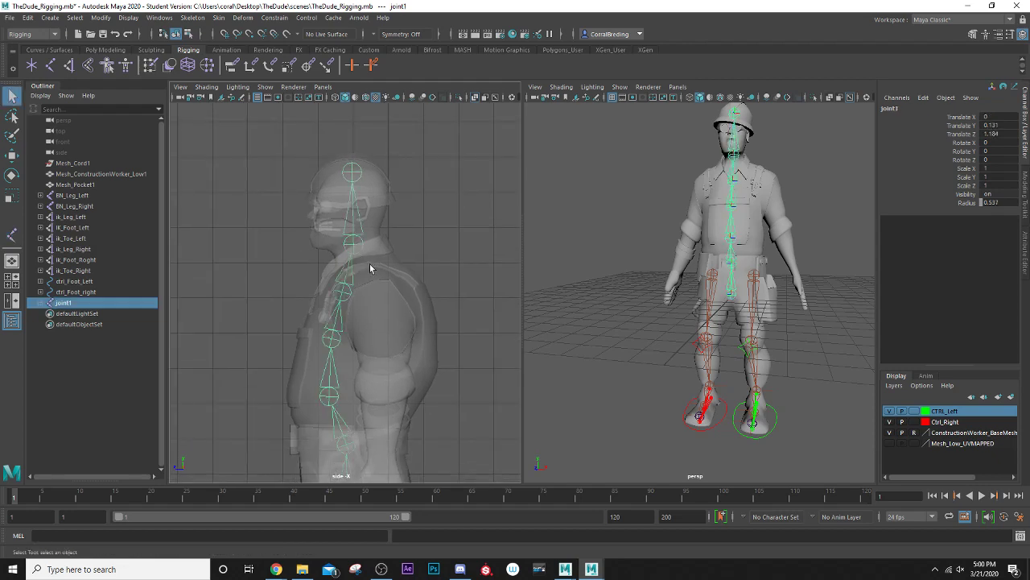
# - Expand the new spine joint hierarchy from its root down to the last joint
pyautogui.scroll(6, 344, 318)
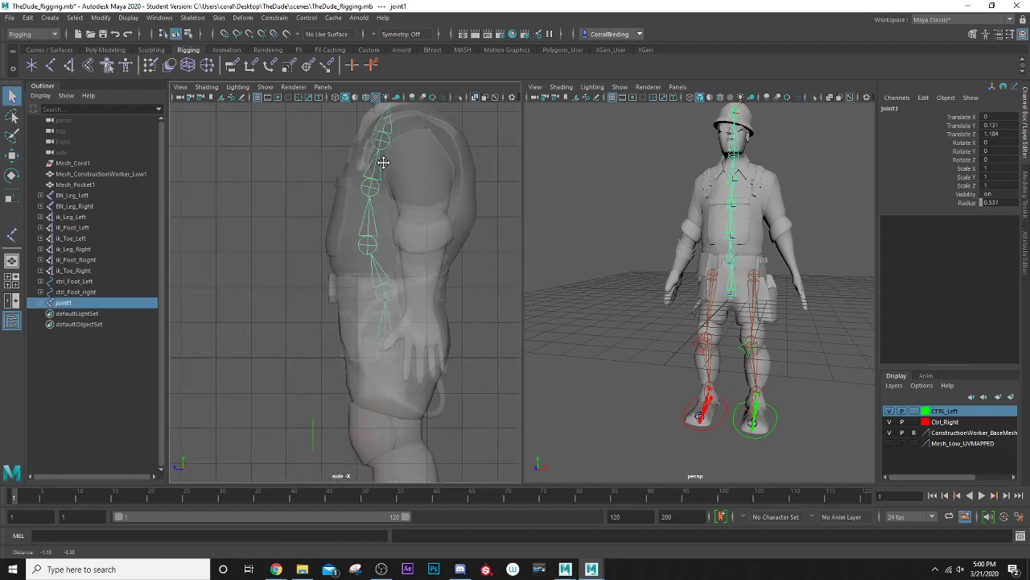
pyautogui.scroll(8, 698, 296)
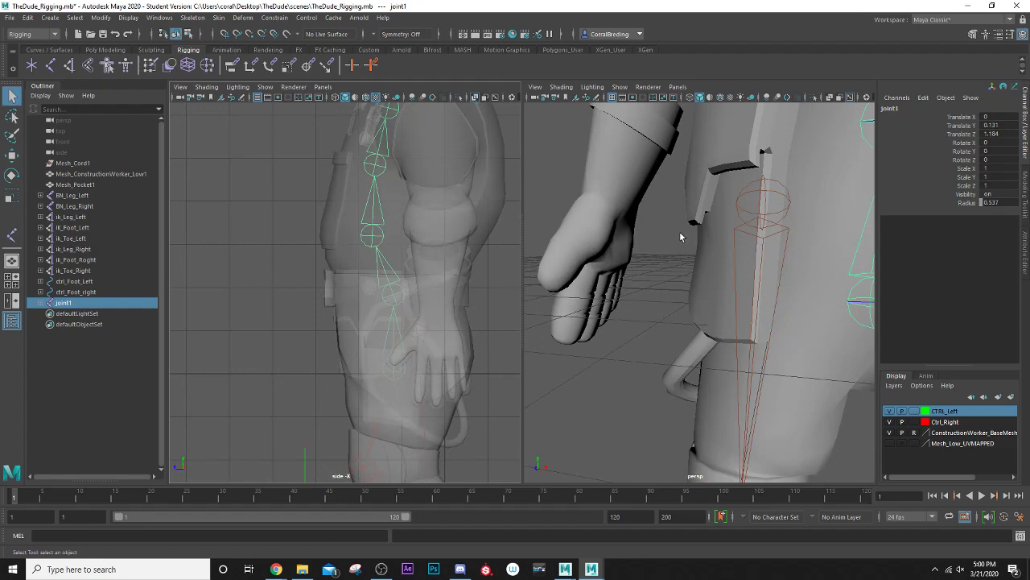
pyautogui.press('f')
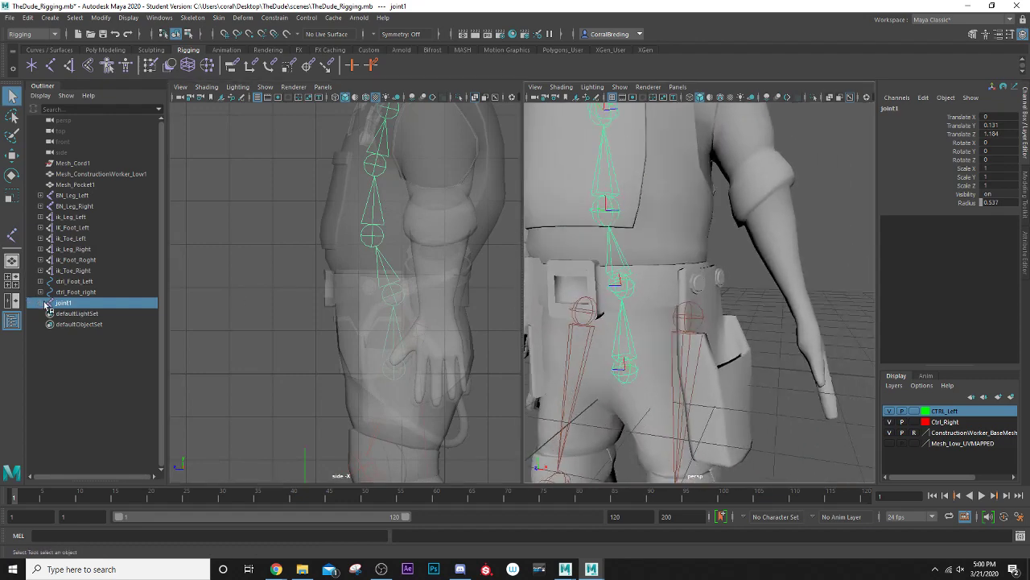
pyautogui.click(44, 303)
pyautogui.click(46, 313)
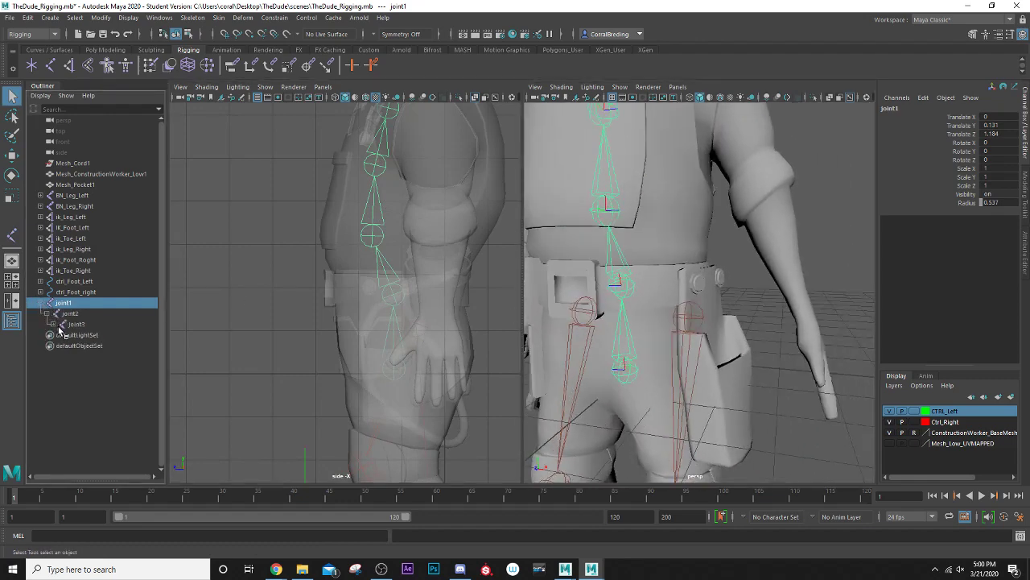
pyautogui.click(53, 324)
pyautogui.click(59, 334)
pyautogui.click(65, 346)
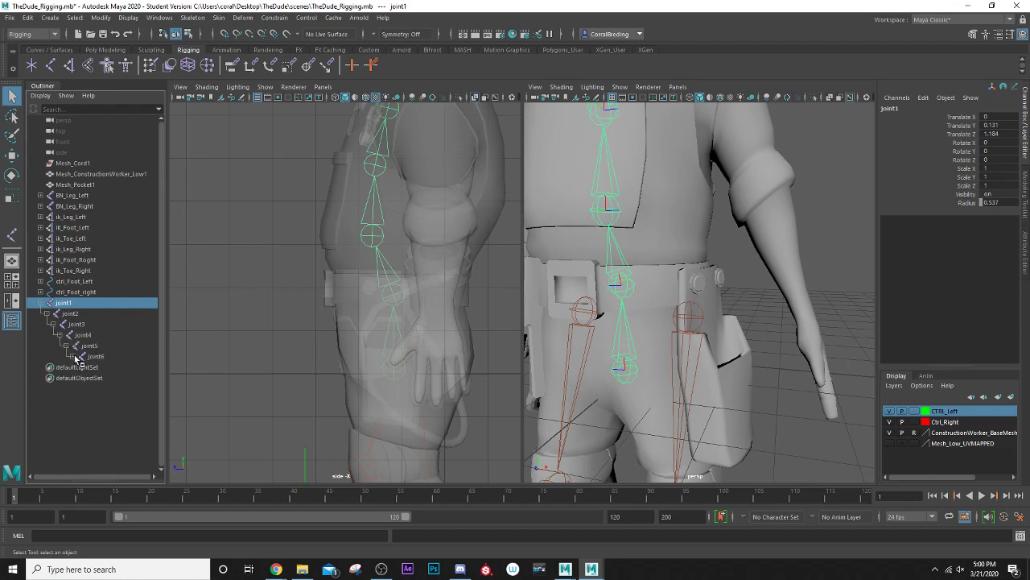
pyautogui.click(73, 356)
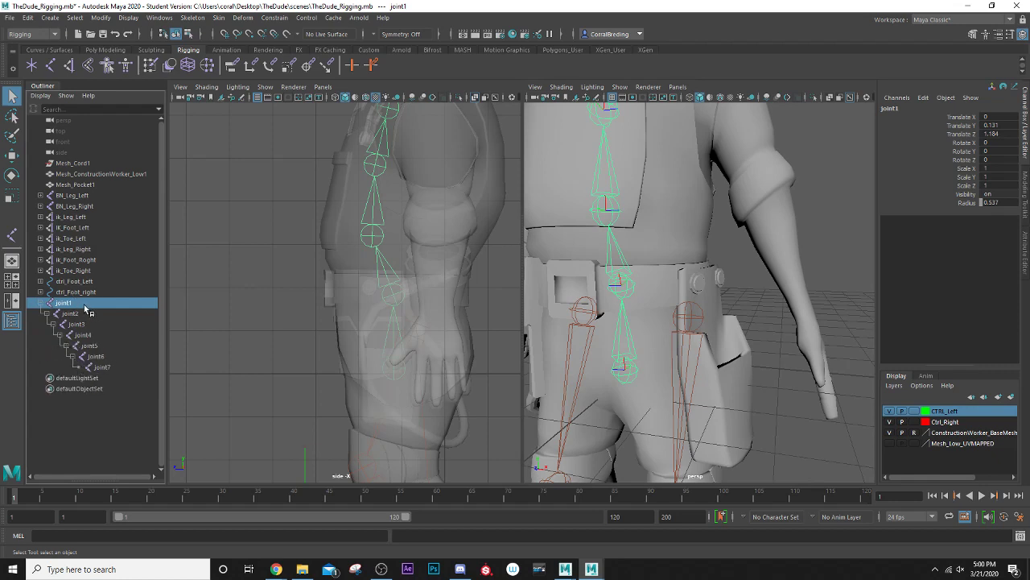
# - Rename the chain's root joint as bn_Root and the second joint, at the waist, as BN_Hips
pyautogui.doubleClick(904, 109)
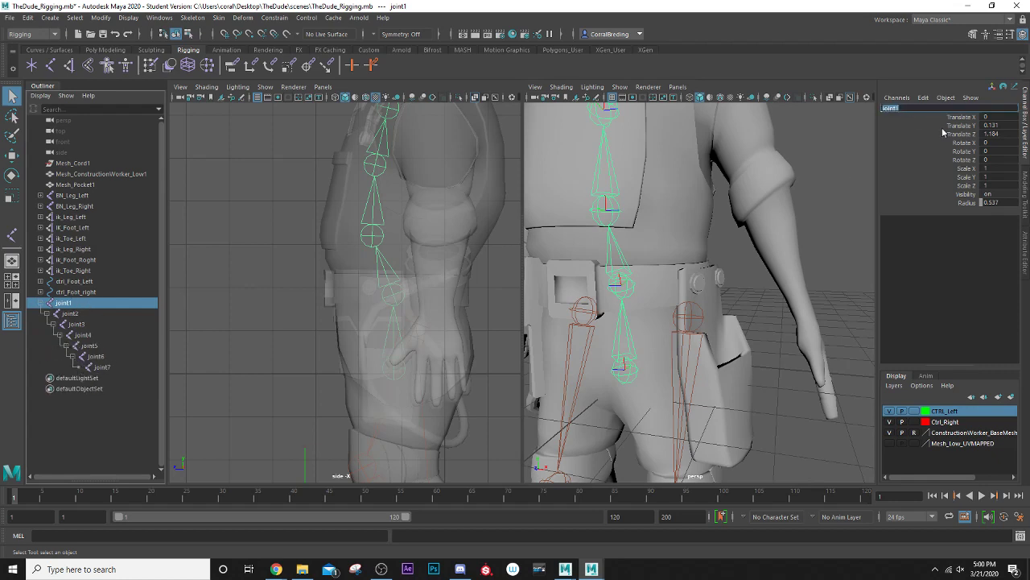
pyautogui.write('bn_Root')
pyautogui.press('Return')
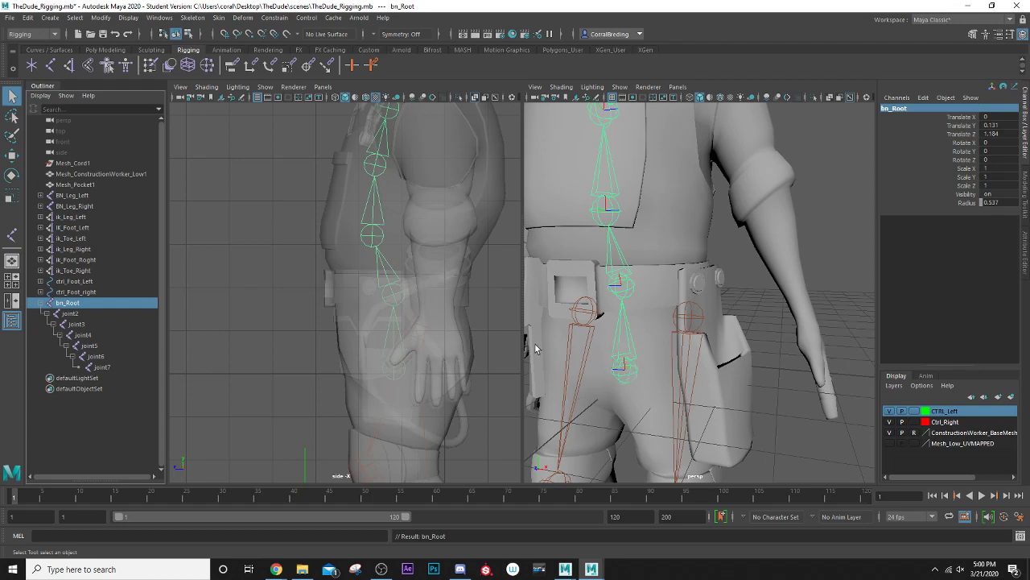
pyautogui.click(625, 294)
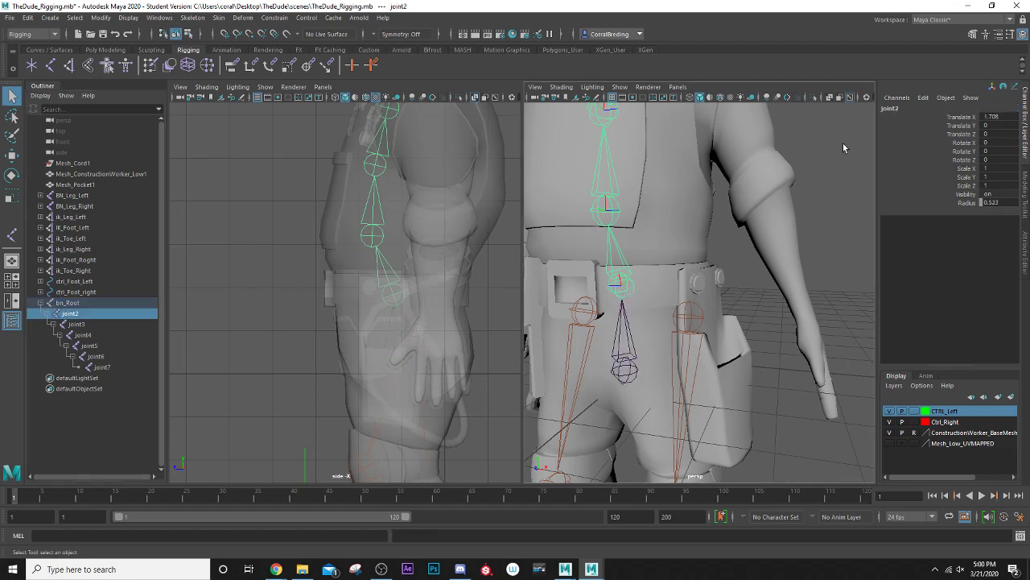
pyautogui.click(896, 110)
pyautogui.write('B')
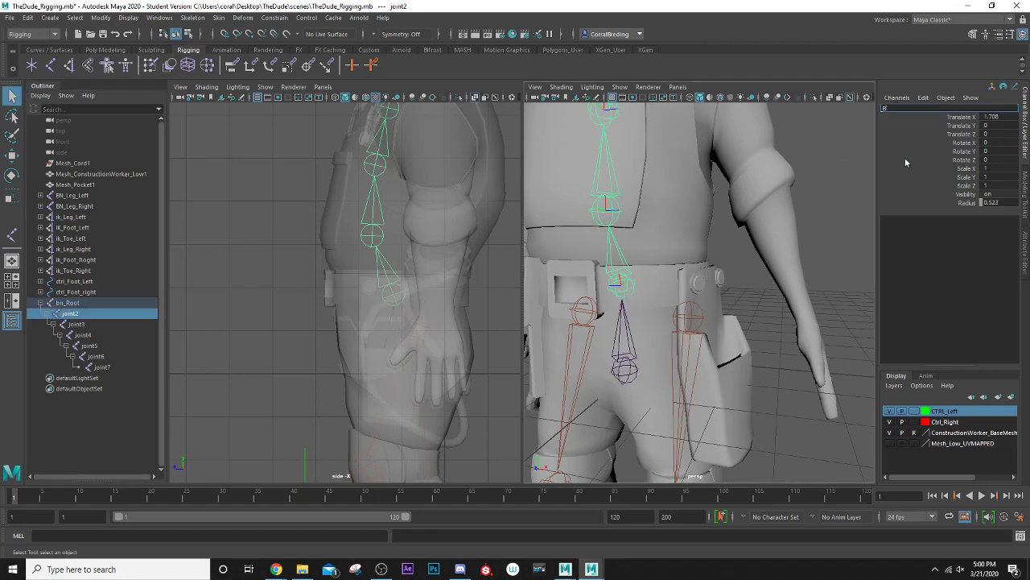
pyautogui.write('N_Hips')
pyautogui.press('Return')
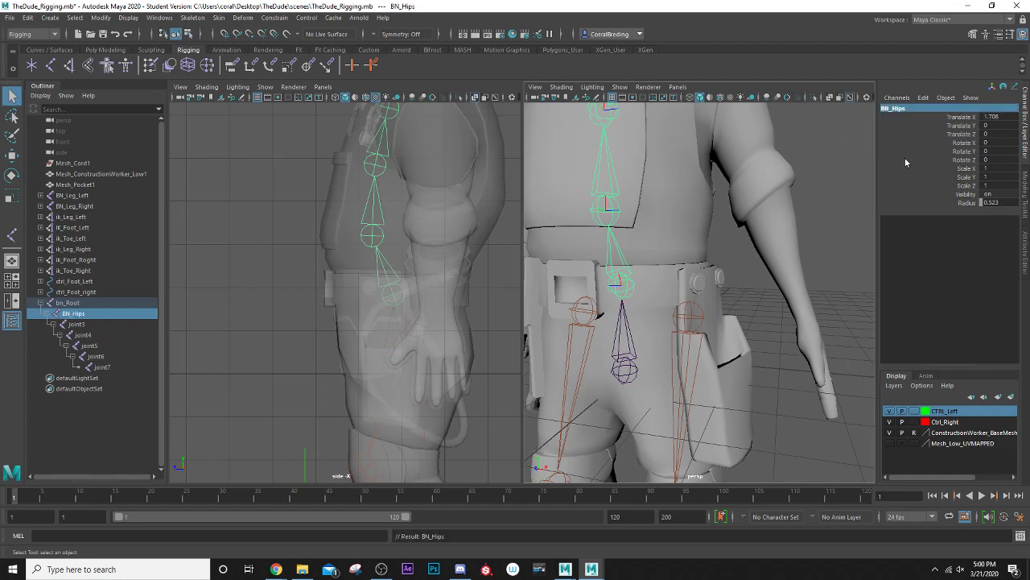
# - Rename the belly joint above the hips as BN_Spine1 and the chest joint above it as BN_Spine2
pyautogui.press('Down')
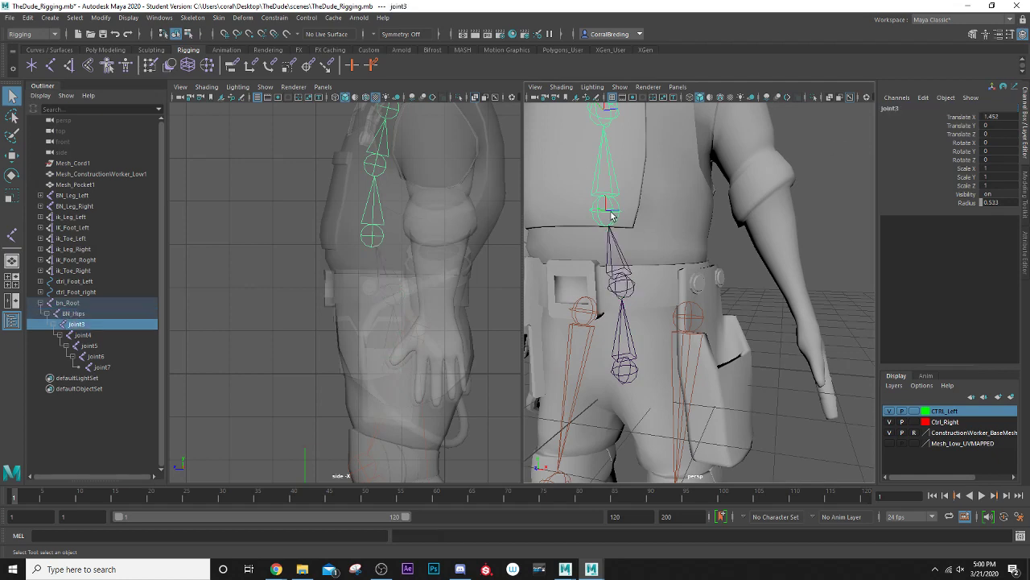
pyautogui.click(902, 113)
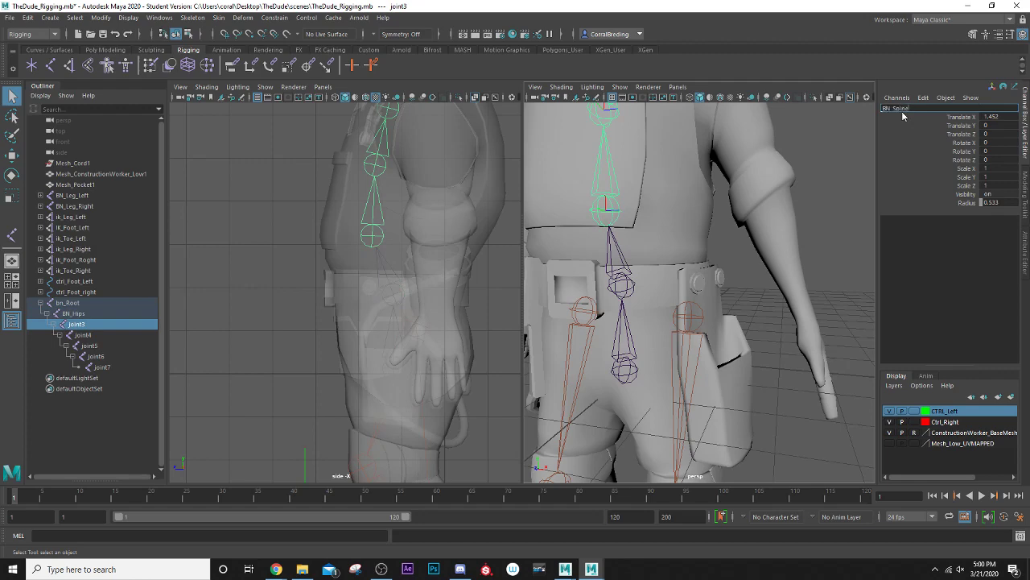
pyautogui.write('BN_Spine1')
pyautogui.press('Return')
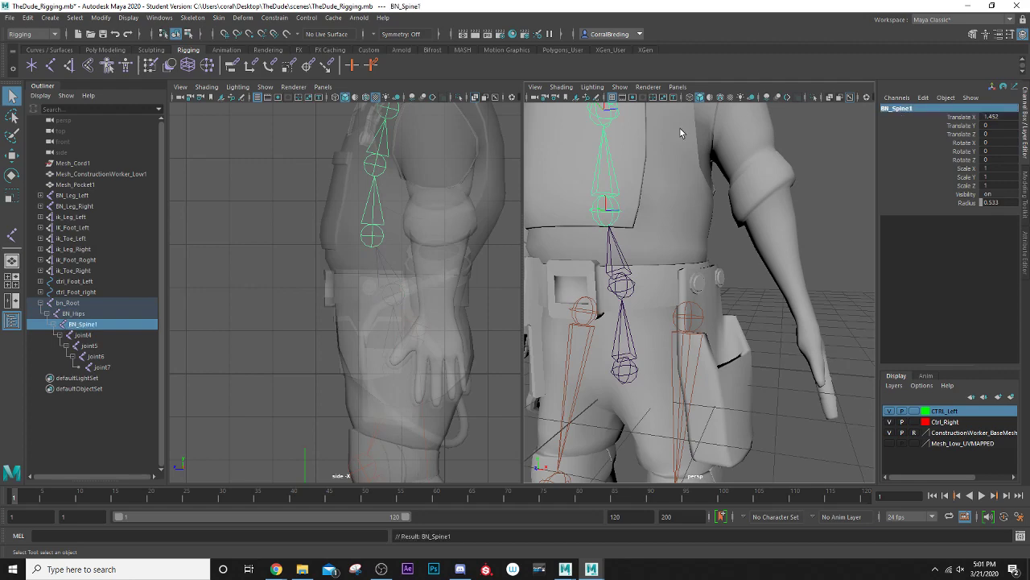
pyautogui.keyDown('alt'); pyautogui.moveTo(586, 211); pyautogui.dragTo(619, 323, button='middle'); pyautogui.keyUp('alt')
pyautogui.click(619, 323)
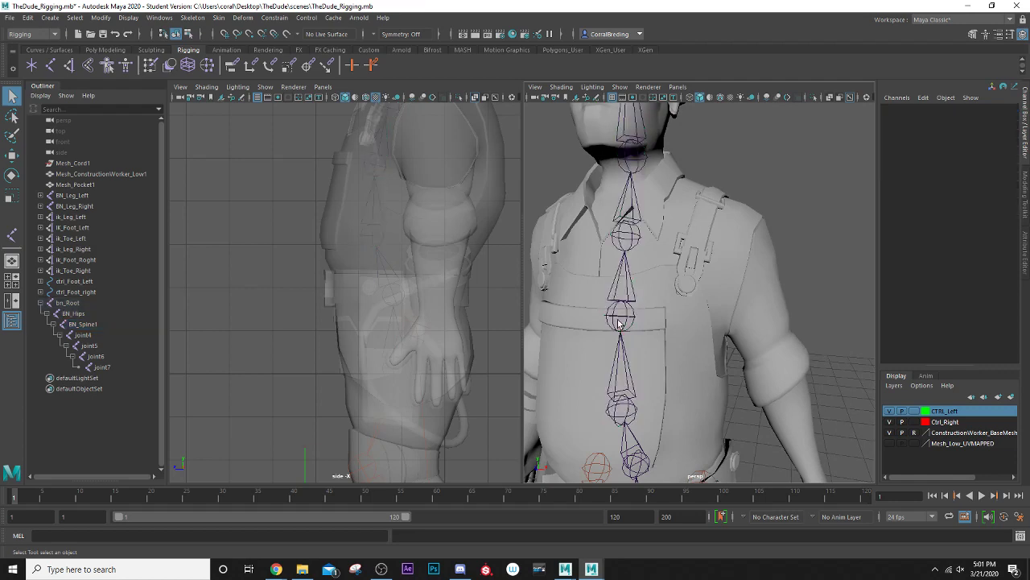
pyautogui.click(622, 317)
pyautogui.doubleClick(886, 110)
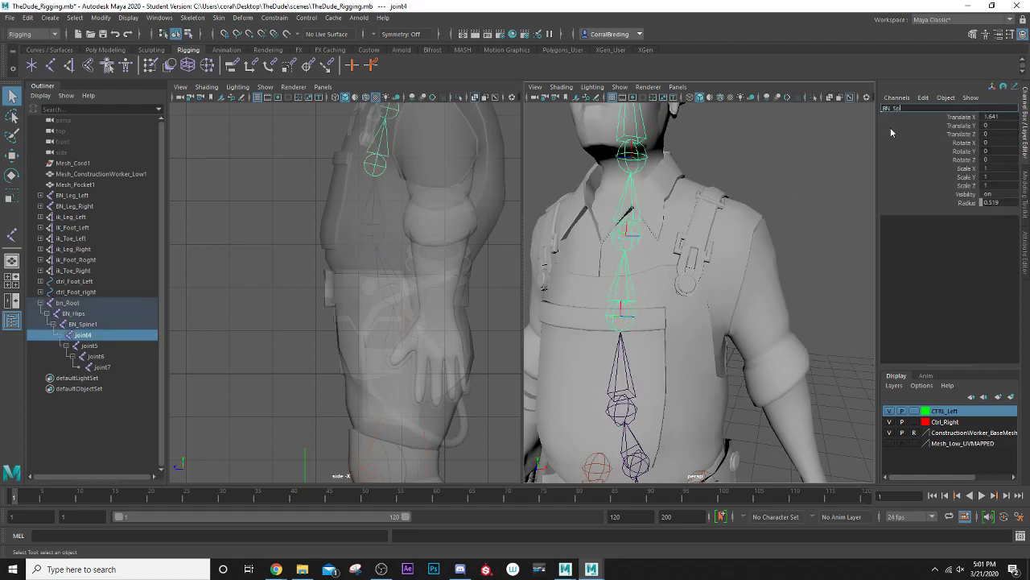
pyautogui.write('BN_Spine2')
pyautogui.press('Return')
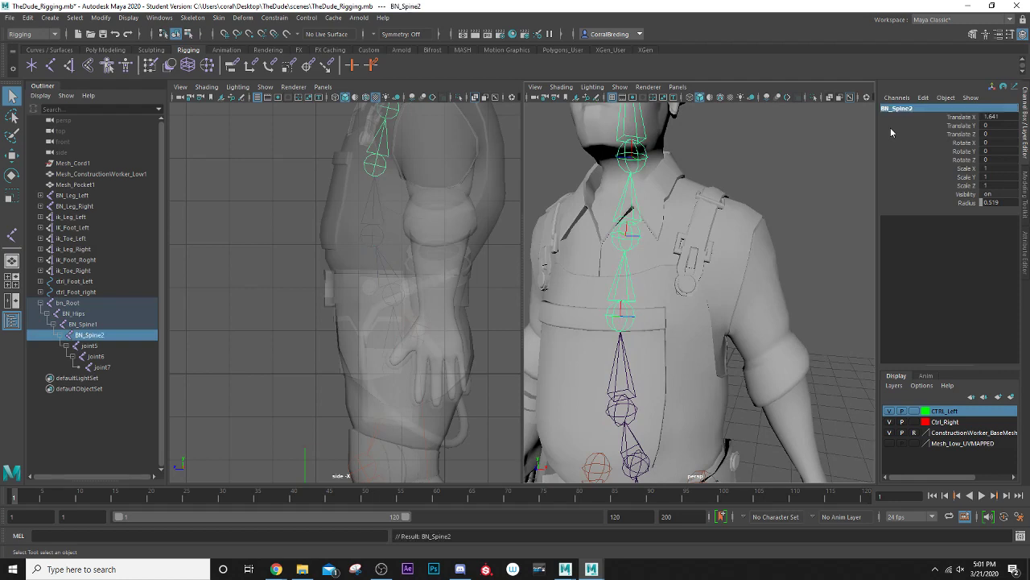
# - Rename the upper chest joint below the collar as BN_Spine3
pyautogui.click(630, 244)
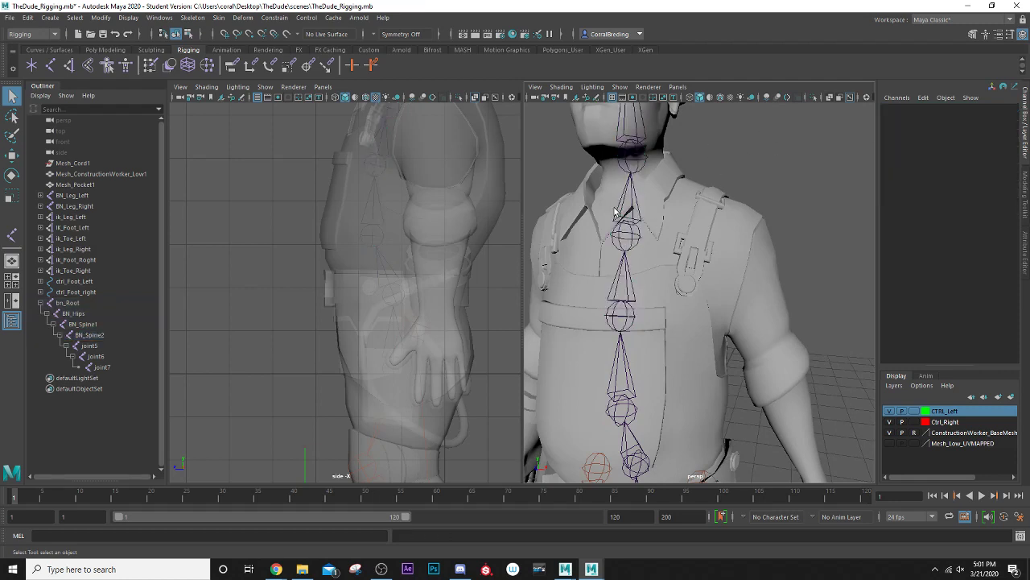
pyautogui.click(623, 239)
pyautogui.doubleClick(886, 110)
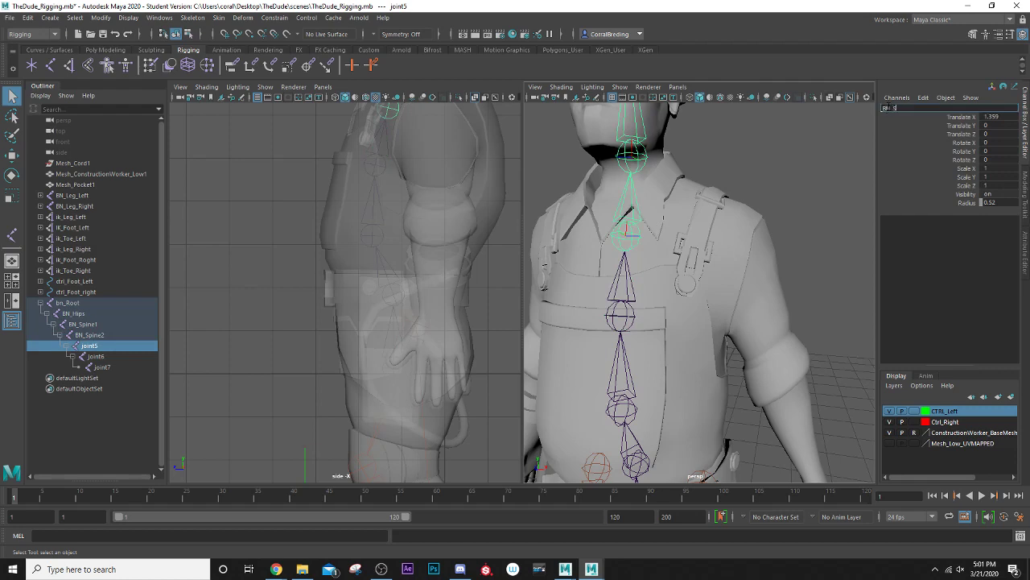
pyautogui.write('BN_Spine3')
pyautogui.press('Return')
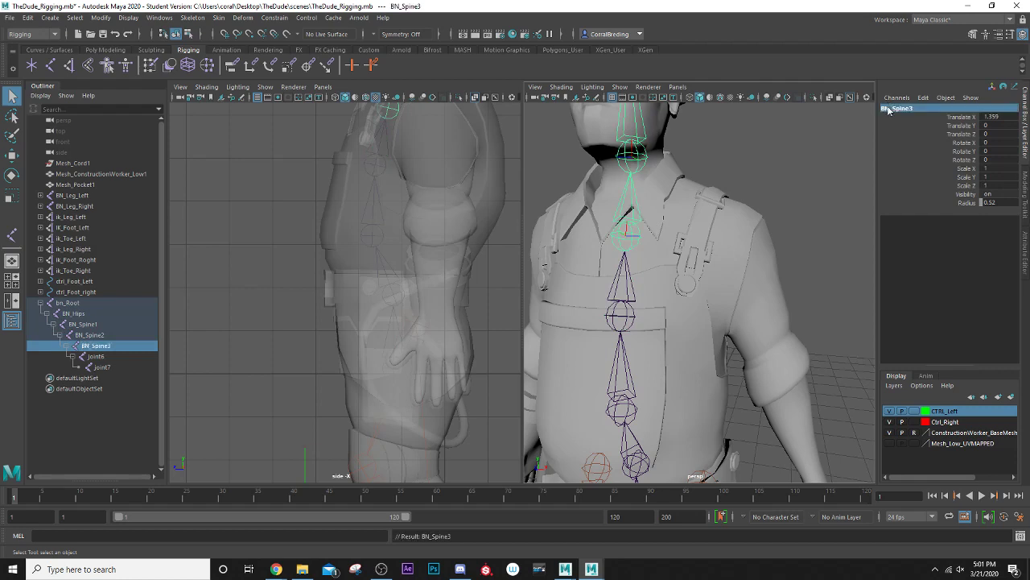
# - Rename the joint at the top of the neck as BN_Neck
pyautogui.click(641, 159)
pyautogui.keyDown('alt'); pyautogui.moveTo(641, 159); pyautogui.dragTo(647, 229); pyautogui.keyUp('alt')
pyautogui.doubleClick(889, 108)
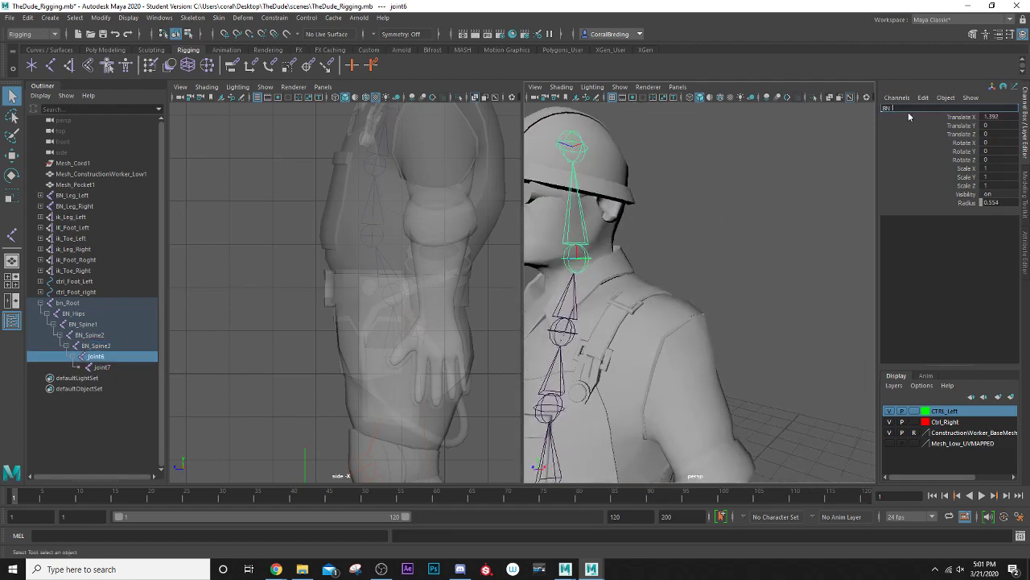
pyautogui.write('BN_Neck')
pyautogui.press('Return')
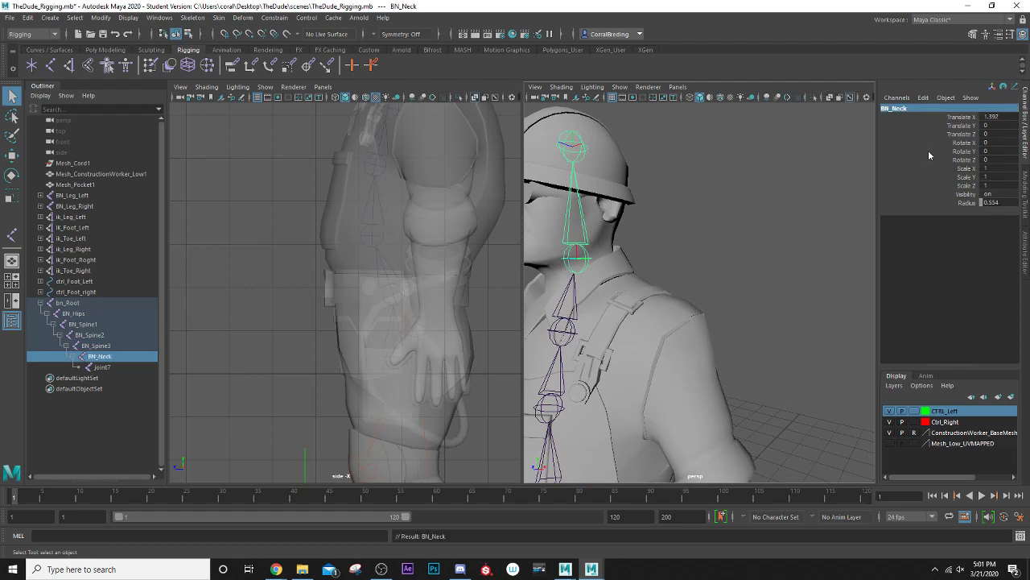
# - Rename the end joint at the top of the head as BN_Head
pyautogui.click(585, 147)
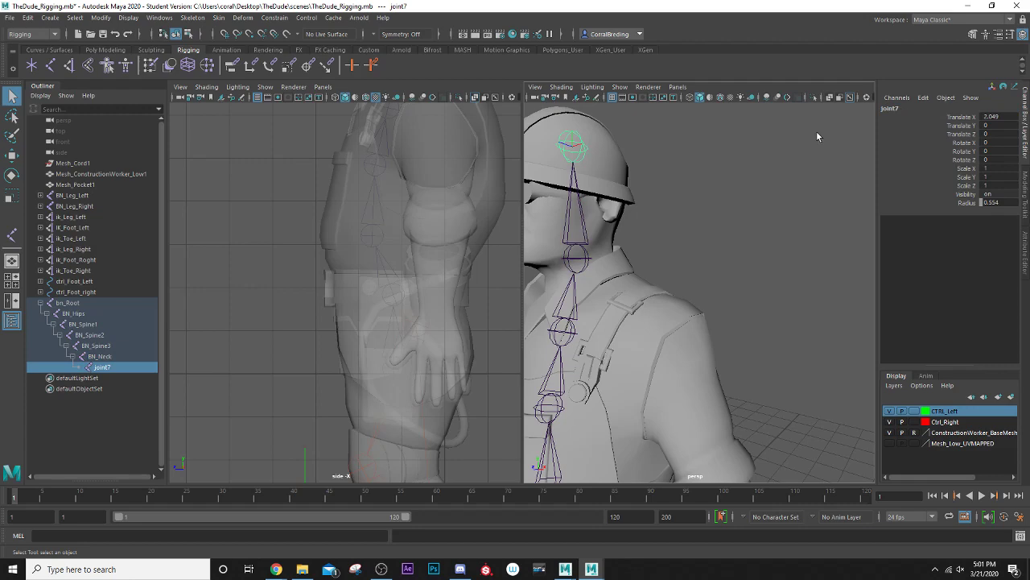
pyautogui.doubleClick(889, 109)
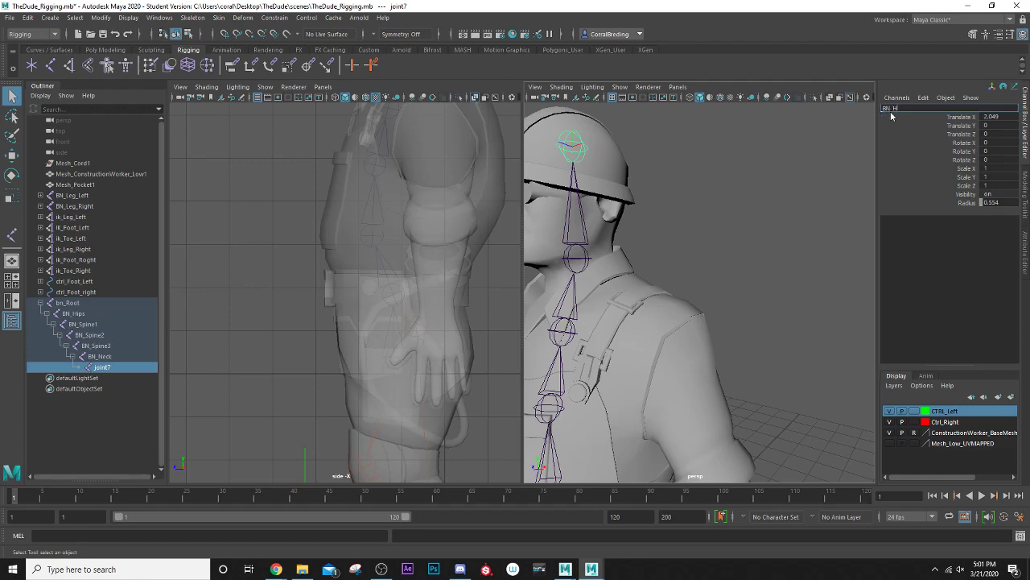
pyautogui.write('BN_Head')
pyautogui.press('Return')
# - Move the head joint slightly down inside the helmet, to about 1.926 in Translate X
pyautogui.scroll(5, 607, 314)
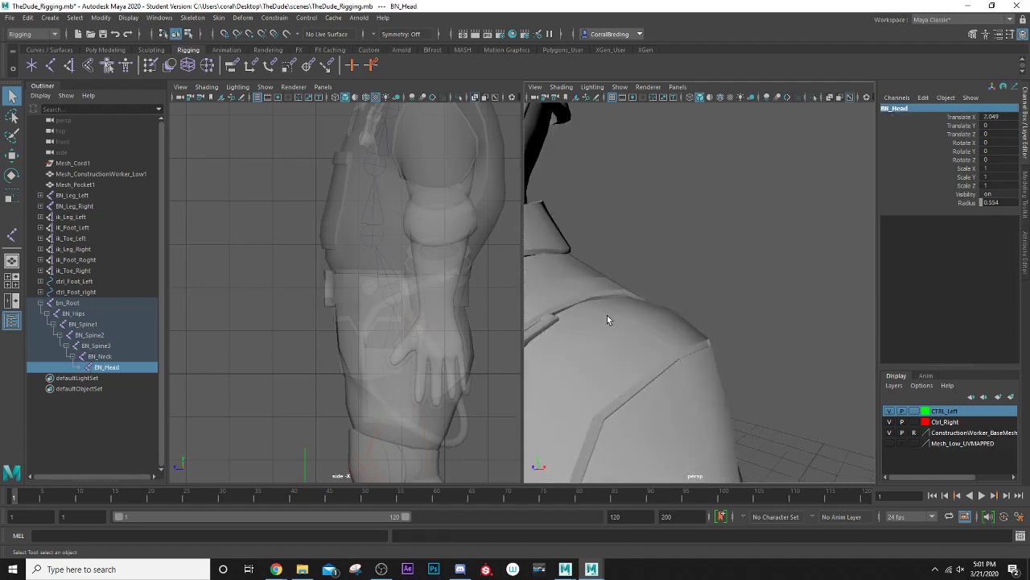
pyautogui.keyDown('alt'); pyautogui.moveTo(607, 315); pyautogui.dragTo(720, 308, button='middle'); pyautogui.keyUp('alt')
pyautogui.scroll(-3, 725, 302)
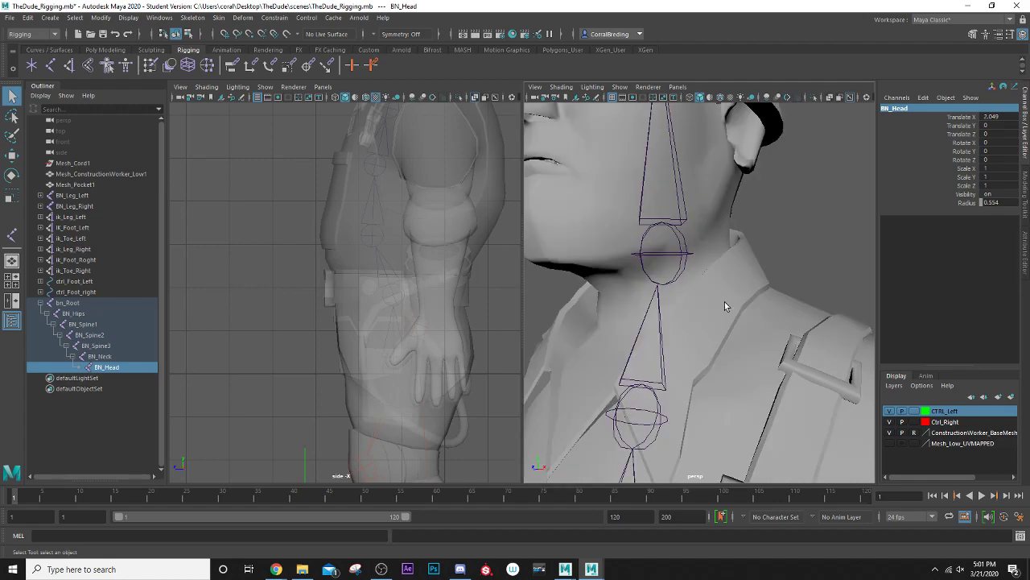
pyautogui.click(660, 251)
pyautogui.scroll(-5, 654, 252)
pyautogui.keyDown('alt'); pyautogui.moveTo(658, 254); pyautogui.dragTo(675, 291, button='middle'); pyautogui.keyUp('alt')
pyautogui.scroll(4, 625, 264)
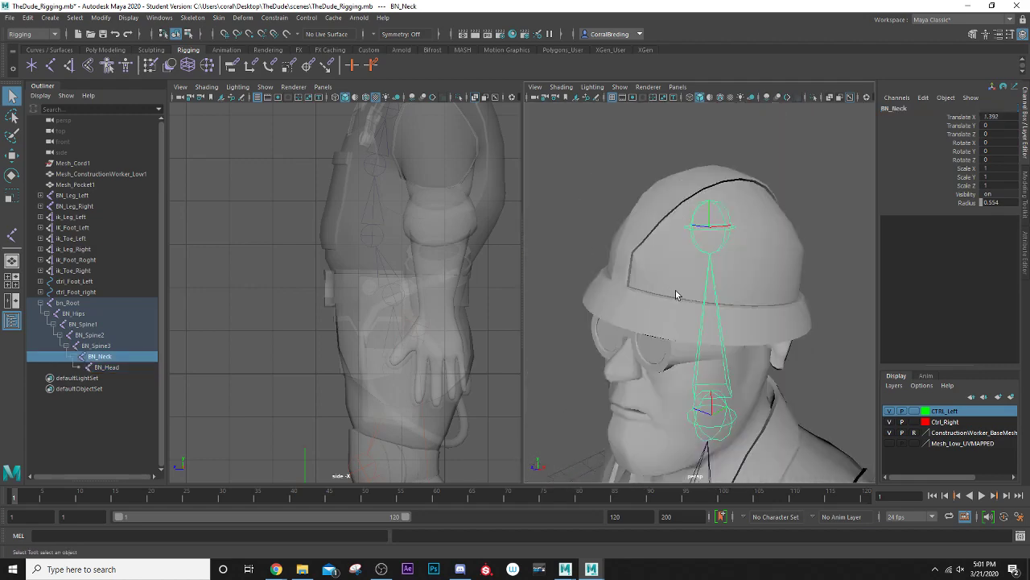
pyautogui.keyDown('alt'); pyautogui.moveTo(717, 328); pyautogui.dragTo(743, 332); pyautogui.keyUp('alt')
pyautogui.press('w')
pyautogui.scroll(-5, 734, 341)
pyautogui.keyDown('alt'); pyautogui.moveTo(648, 371); pyautogui.dragTo(716, 218); pyautogui.keyUp('alt')
pyautogui.click(714, 240)
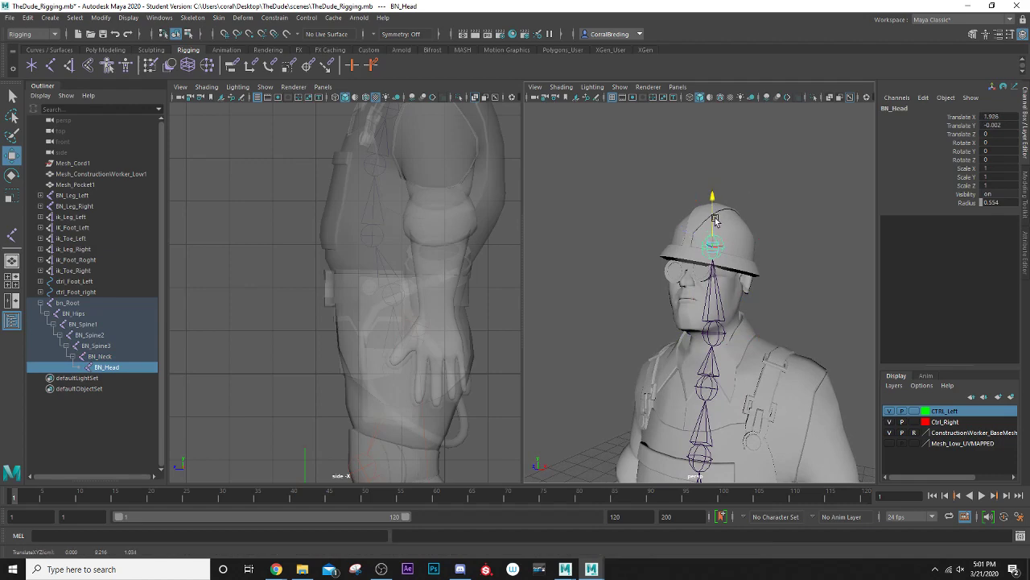
# - Examine how the top joint of the left leg sits relative to the hips and root joints in the pelvis
pyautogui.scroll(-5, 692, 279)
pyautogui.keyDown('alt'); pyautogui.moveTo(681, 362); pyautogui.dragTo(658, 275, button='middle'); pyautogui.keyUp('alt')
pyautogui.keyDown('alt'); pyautogui.moveTo(321, 196); pyautogui.dragTo(321, 352, button='middle'); pyautogui.keyUp('alt')
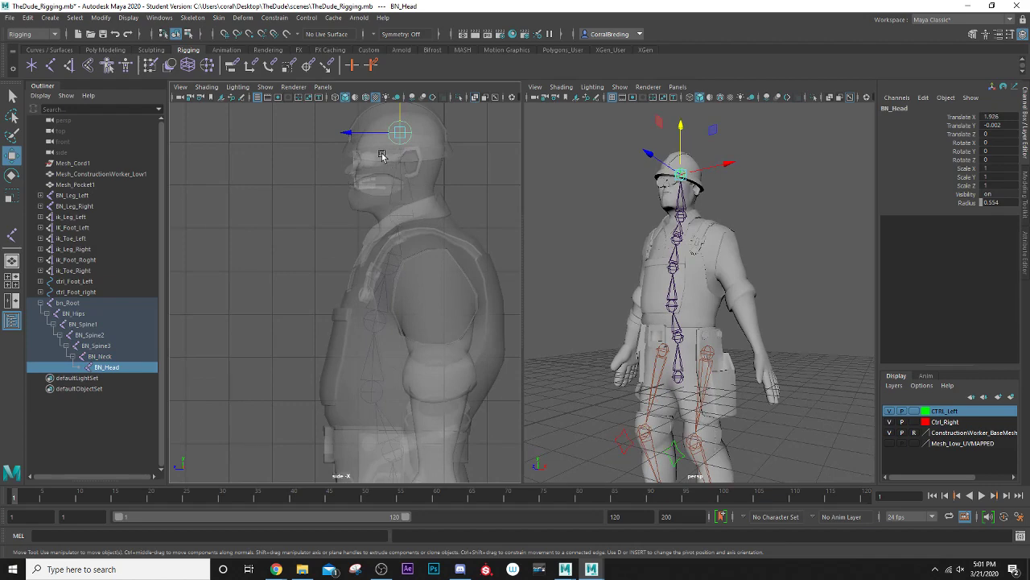
pyautogui.keyDown('alt'); pyautogui.moveTo(604, 359); pyautogui.dragTo(609, 290, button='middle'); pyautogui.keyUp('alt')
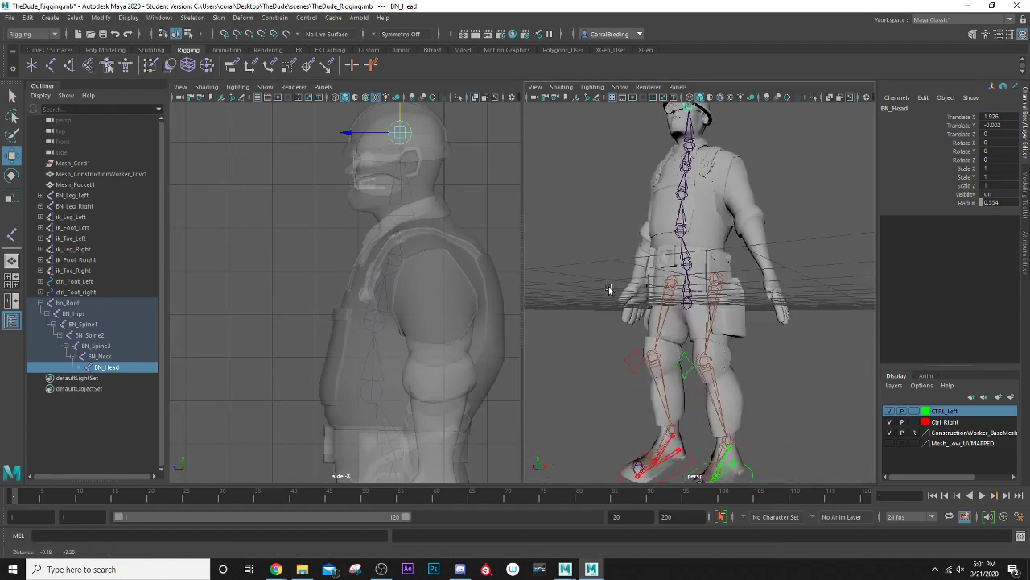
pyautogui.keyDown('alt'); pyautogui.moveTo(609, 290); pyautogui.dragTo(616, 239); pyautogui.keyUp('alt')
pyautogui.keyDown('alt'); pyautogui.moveTo(641, 264); pyautogui.dragTo(670, 294, button='right'); pyautogui.keyUp('alt')
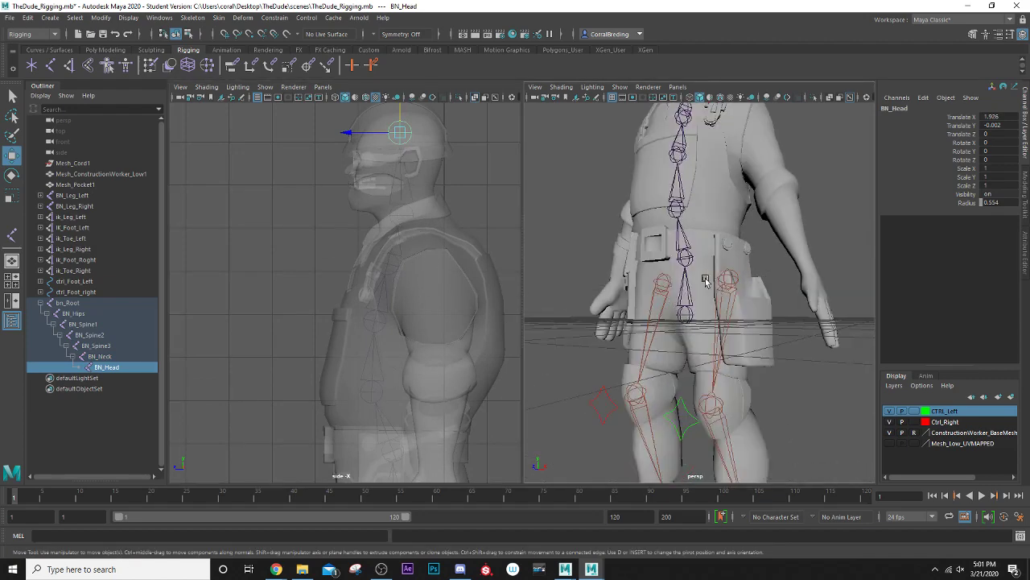
pyautogui.moveTo(707, 281)
pyautogui.keyDown('alt'); pyautogui.mouseDown()
pyautogui.moveTo(732, 281)
pyautogui.moveTo(695, 266)
pyautogui.mouseUp(); pyautogui.keyUp('alt')
pyautogui.click(735, 279)
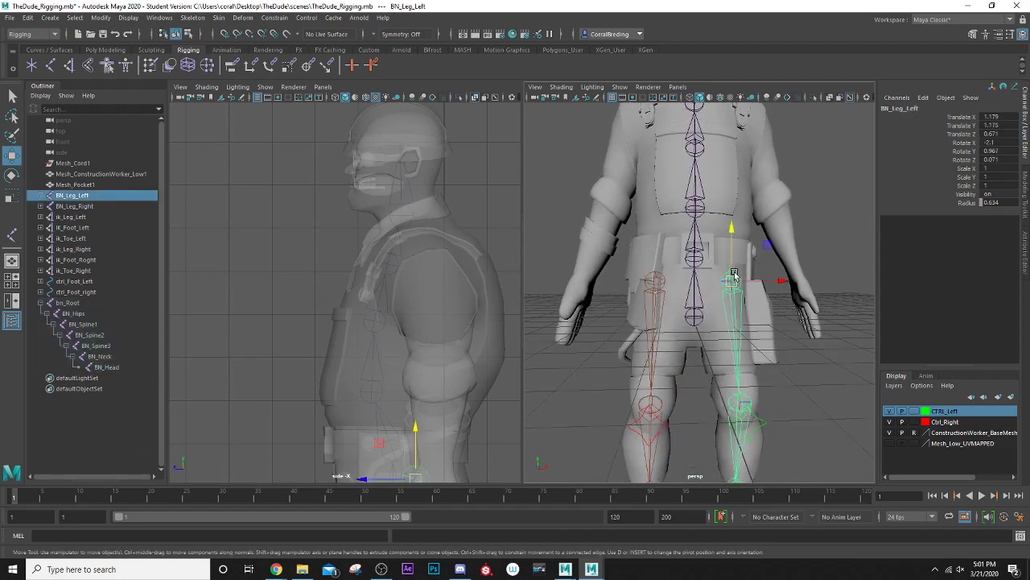
pyautogui.click(699, 266)
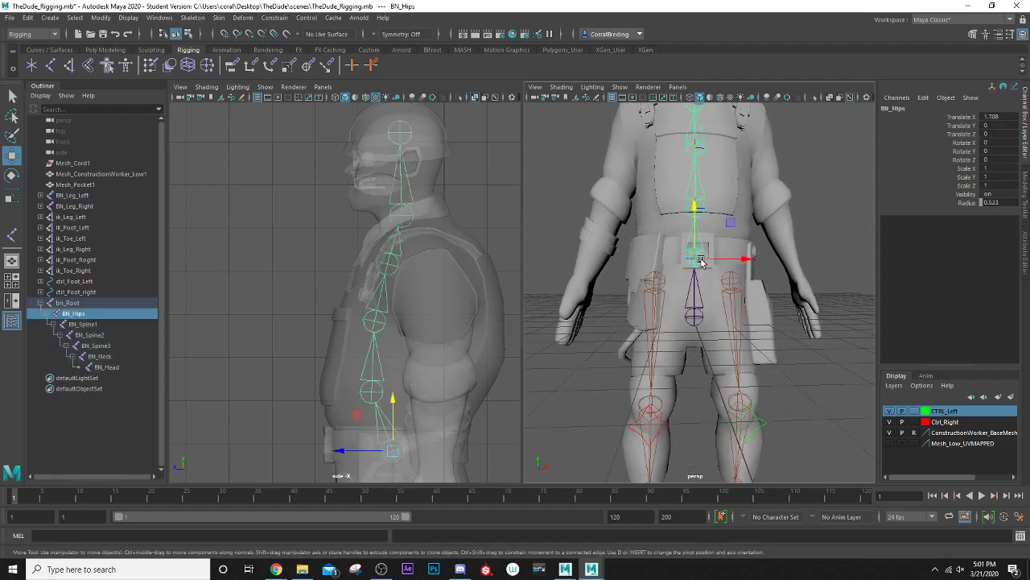
pyautogui.click(695, 318)
pyautogui.scroll(4, 708, 324)
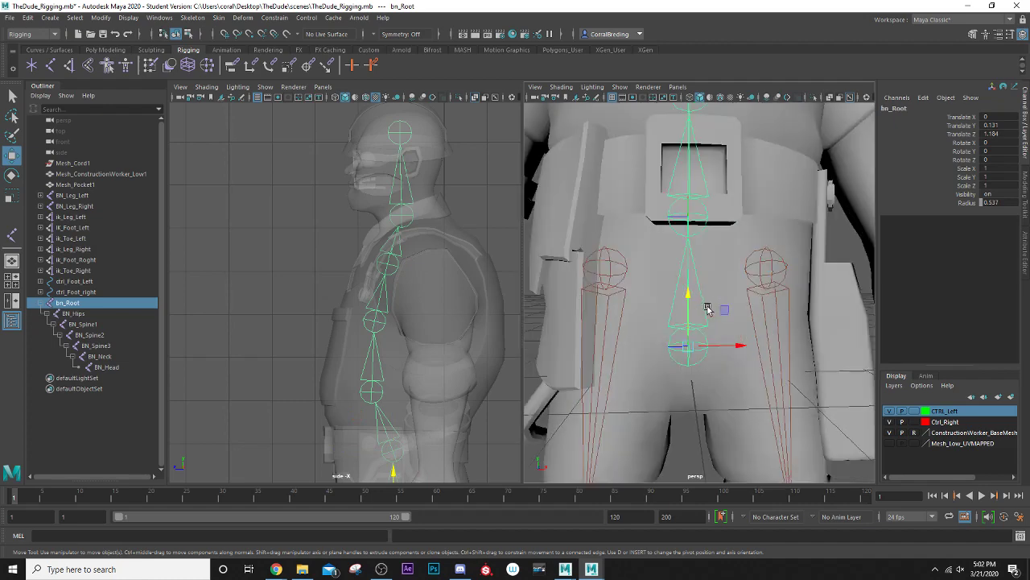
# - Parent the top joint of the left leg, BN_Leg_Left, under the BN_Hips joint
pyautogui.click(760, 260)
pyautogui.click(766, 268)
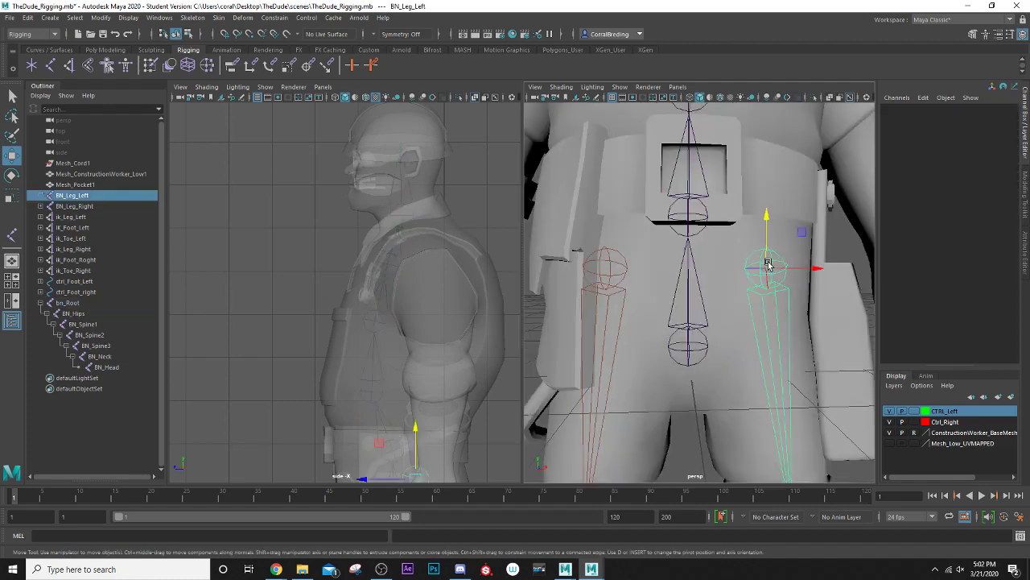
pyautogui.keyDown('shift'); pyautogui.click(690, 216); pyautogui.keyUp('shift')
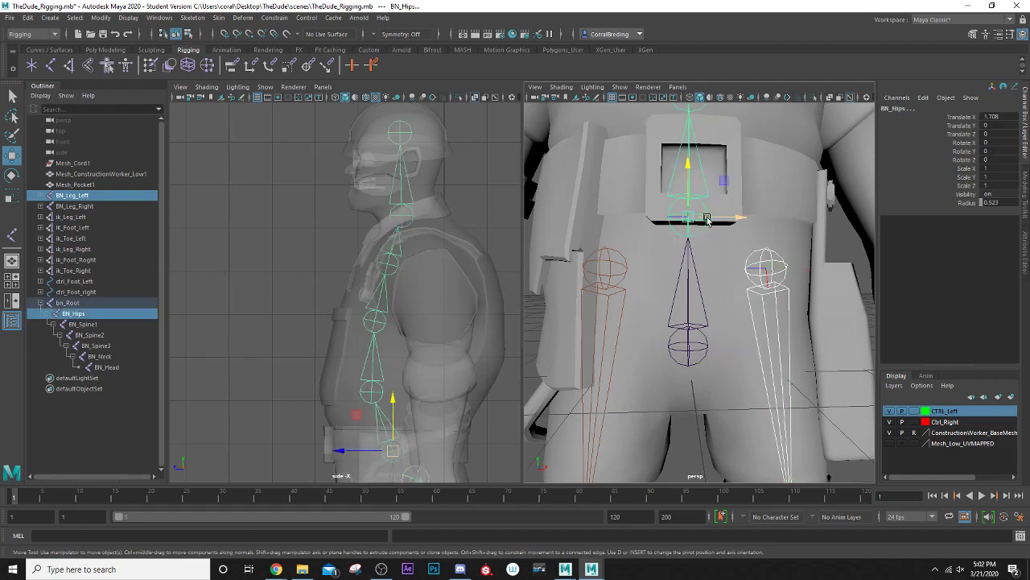
pyautogui.press('p')
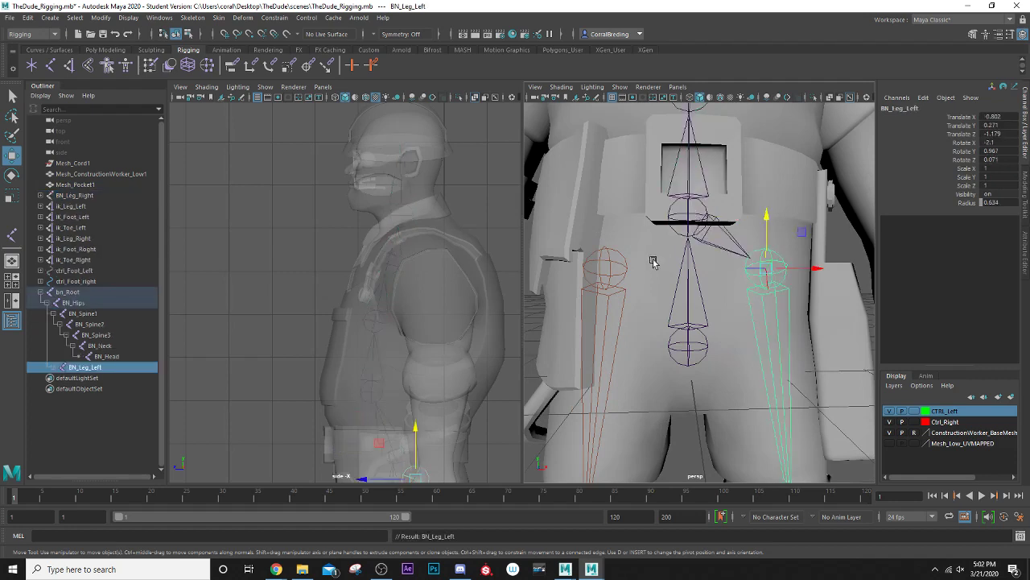
# - Parent the top joint of the right leg, BN_Leg_Right, under the BN_Hips joint
pyautogui.click(599, 260)
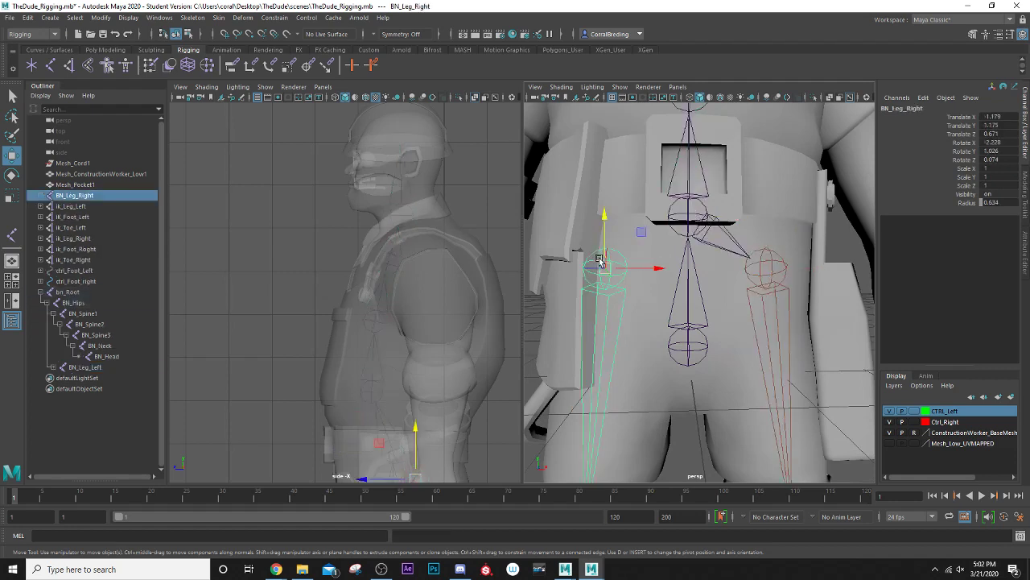
pyautogui.keyDown('shift'); pyautogui.click(676, 219); pyautogui.keyUp('shift')
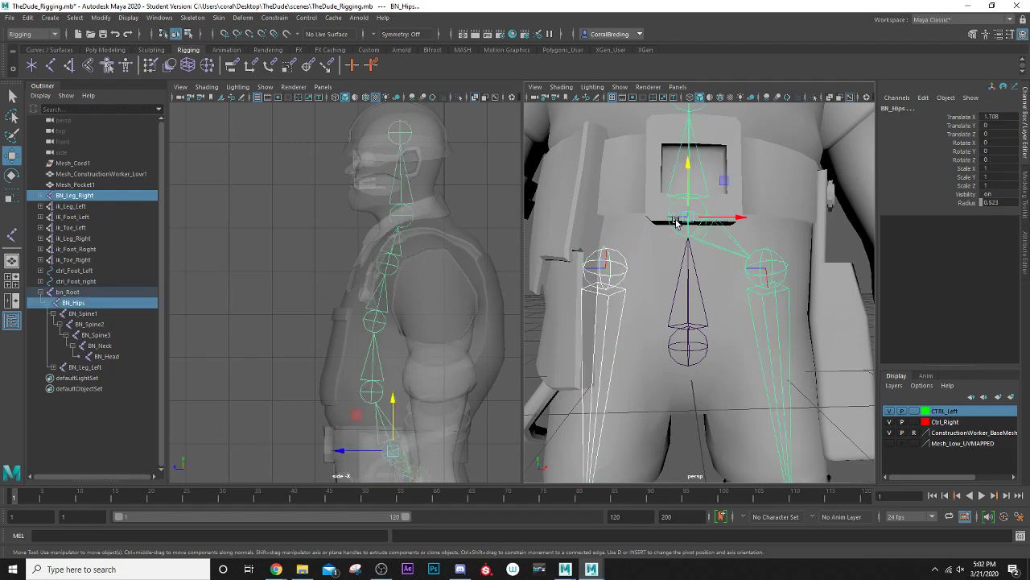
pyautogui.press('p')
pyautogui.scroll(-3, 660, 251)
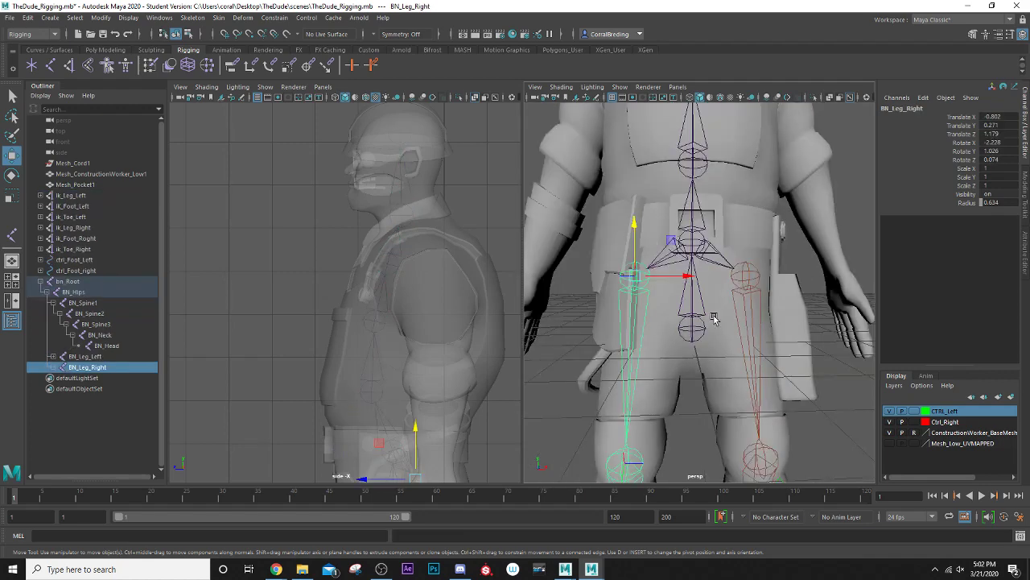
pyautogui.keyDown('alt'); pyautogui.moveTo(713, 318); pyautogui.dragTo(671, 236); pyautogui.keyUp('alt')
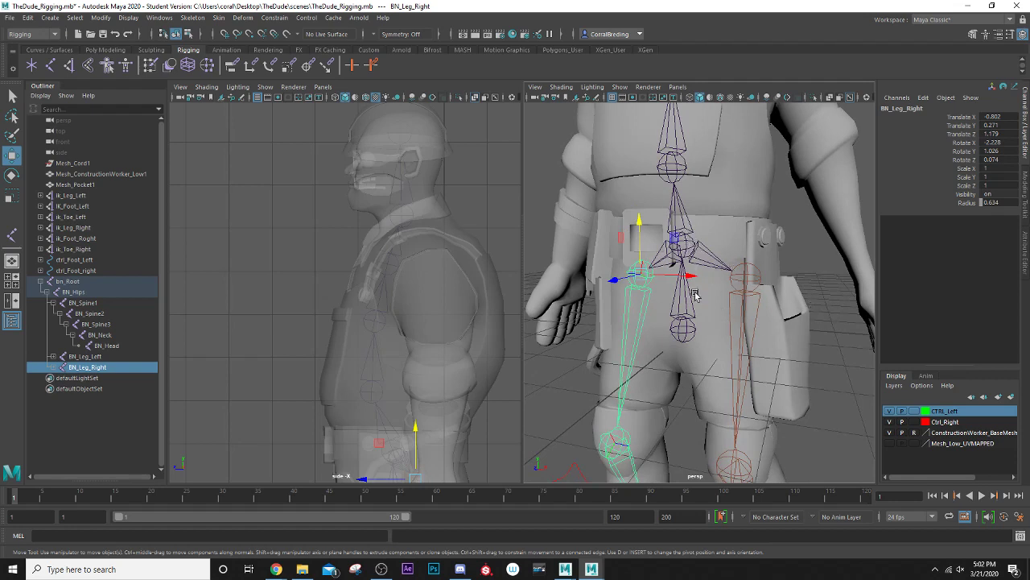
# - Test the combined skeleton by lowering the root joint to about -2 in Translate Y, and undo the move
pyautogui.click(682, 334)
pyautogui.scroll(-5, 693, 306)
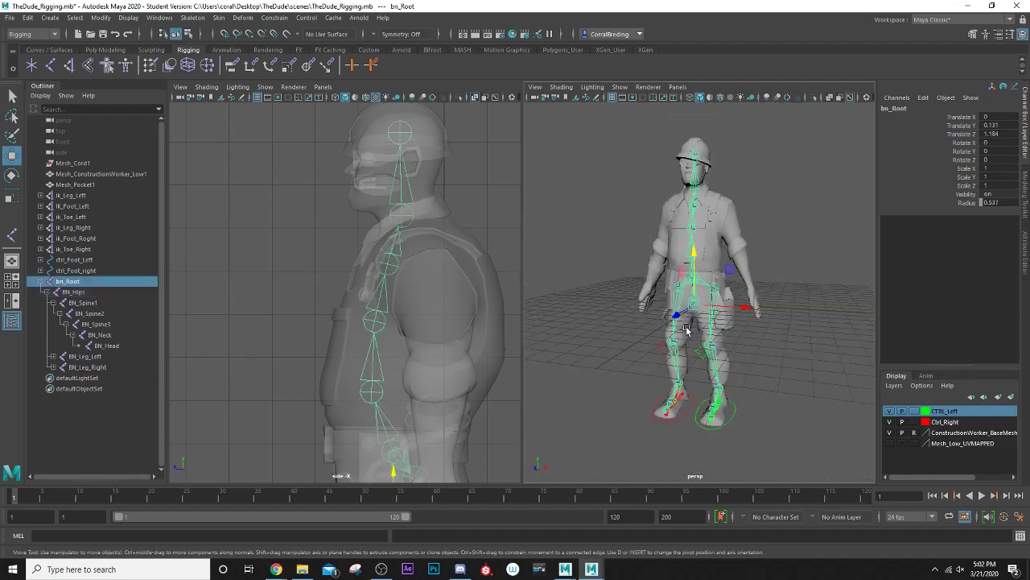
pyautogui.moveTo(702, 272); pyautogui.dragTo(678, 301)
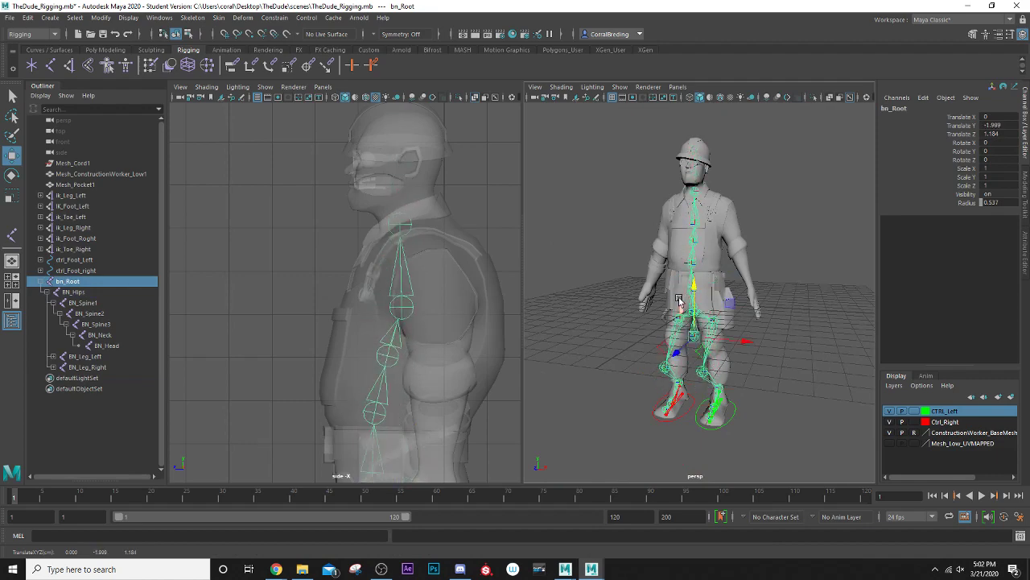
pyautogui.hotkey('ctrl', 'z')
pyautogui.scroll(5, 678, 301)
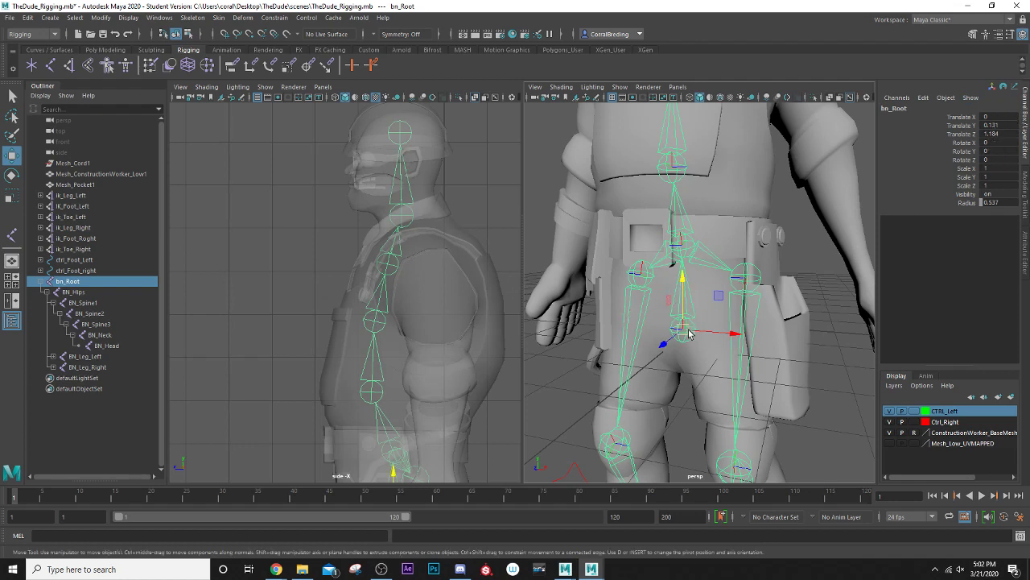
# - Examine the combined skeleton from several angles, from the head and spine down to the leg joints and foot controls
pyautogui.keyDown('alt'); pyautogui.moveTo(688, 334); pyautogui.dragTo(628, 301); pyautogui.keyUp('alt')
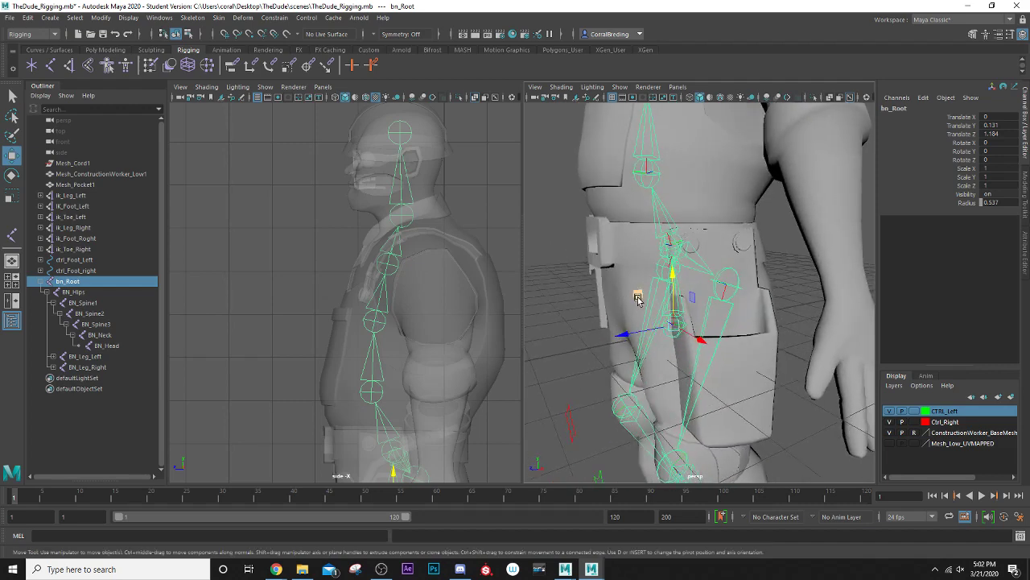
pyautogui.press('f')
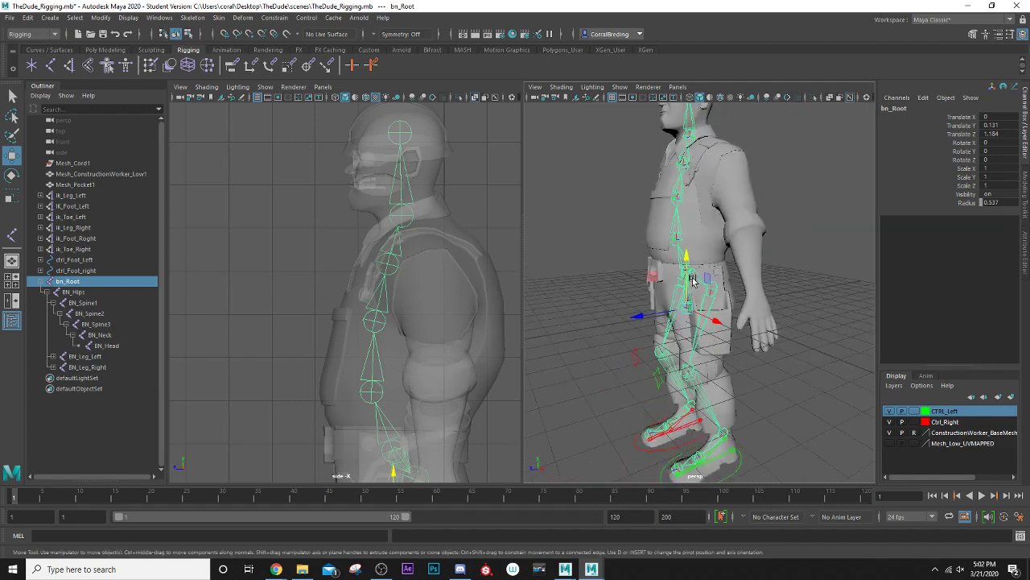
pyautogui.keyDown('alt'); pyautogui.moveTo(680, 272); pyautogui.dragTo(736, 292); pyautogui.keyUp('alt')
pyautogui.click(826, 247)
pyautogui.keyDown('alt'); pyautogui.moveTo(741, 419); pyautogui.dragTo(753, 285, button='middle'); pyautogui.keyUp('alt')
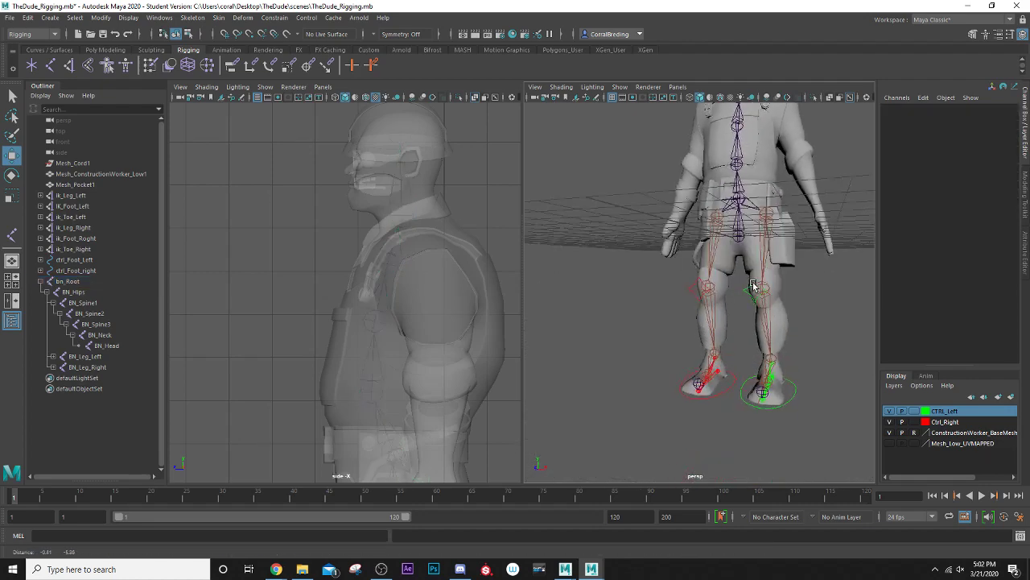
pyautogui.keyDown('alt'); pyautogui.moveTo(753, 285); pyautogui.dragTo(675, 264); pyautogui.keyUp('alt')
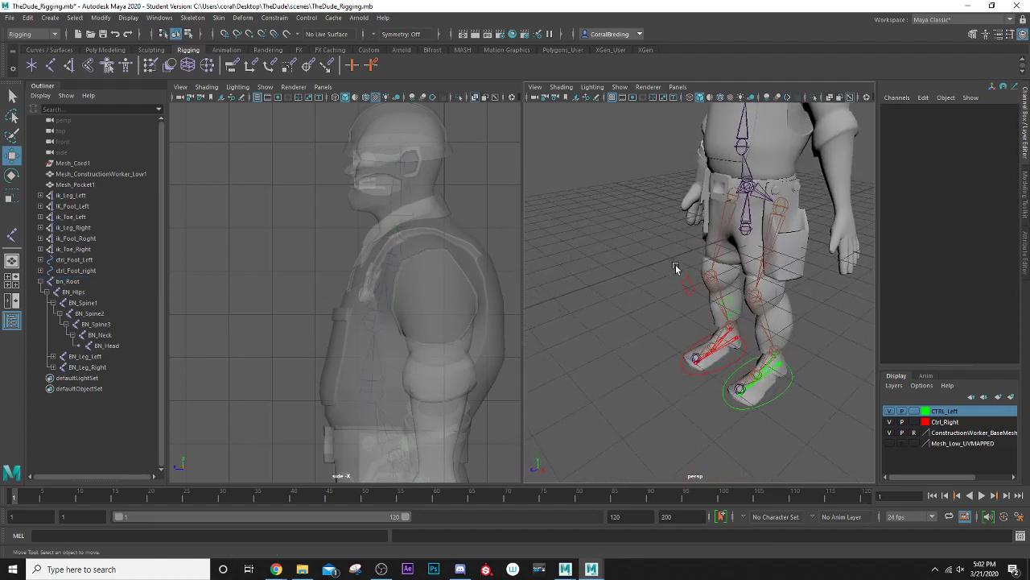
pyautogui.keyDown('alt'); pyautogui.moveTo(729, 192); pyautogui.dragTo(697, 350, button='middle'); pyautogui.keyUp('alt')
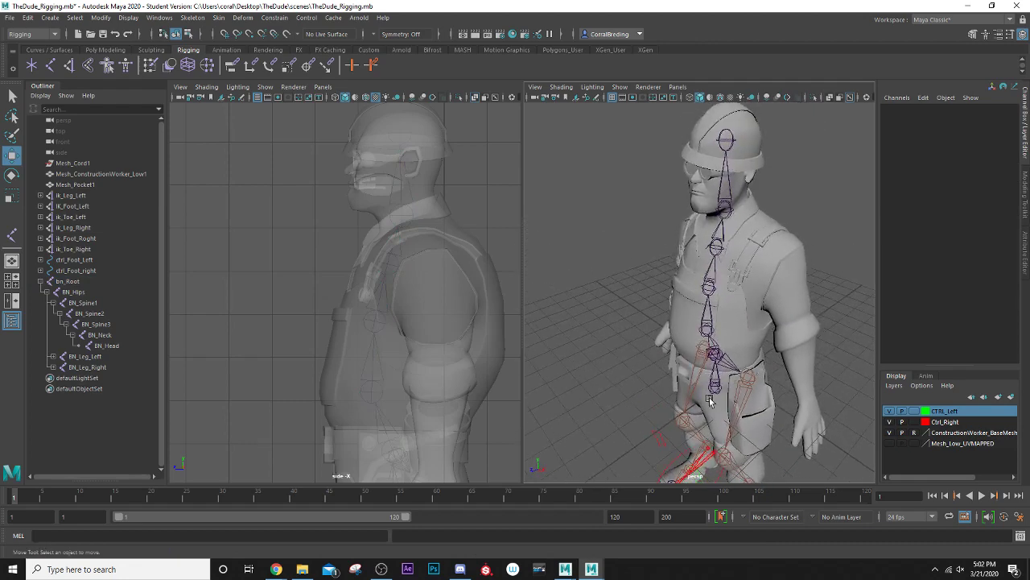
pyautogui.keyDown('alt'); pyautogui.moveTo(743, 420); pyautogui.dragTo(727, 288, button='middle'); pyautogui.keyUp('alt')
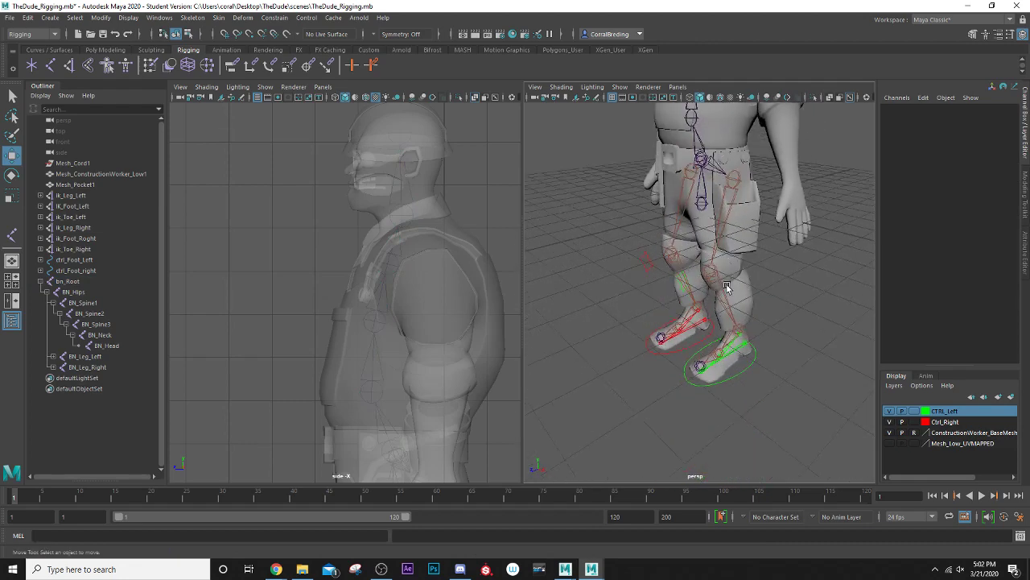
# - Try moving the left foot control to test the leg and foot rig, and undo the move
pyautogui.scroll(5, 710, 378)
pyautogui.keyDown('alt'); pyautogui.moveTo(719, 407); pyautogui.dragTo(703, 352, button='middle'); pyautogui.keyUp('alt')
pyautogui.keyDown('alt'); pyautogui.moveTo(724, 394); pyautogui.dragTo(762, 416); pyautogui.keyUp('alt')
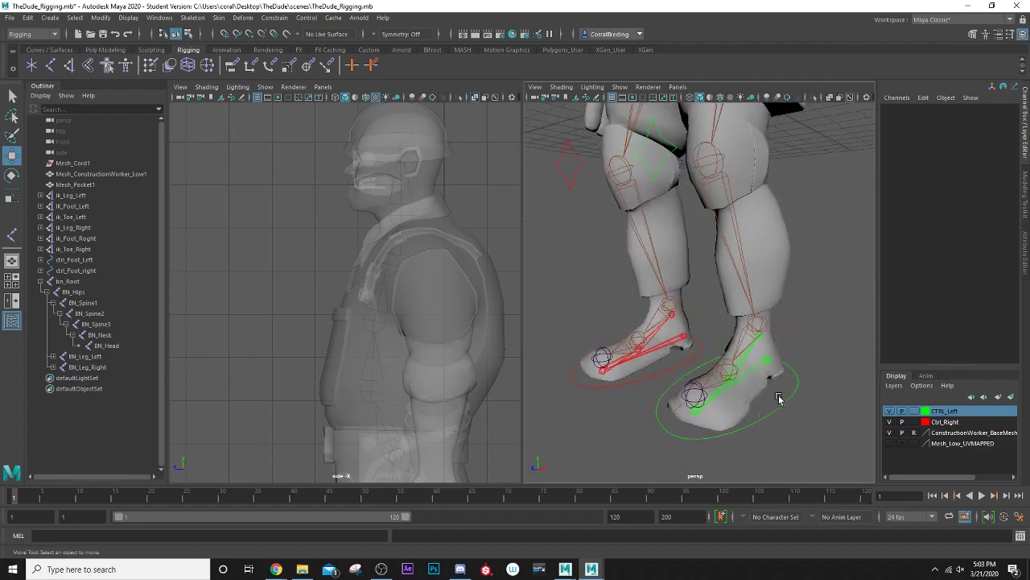
pyautogui.click(767, 417)
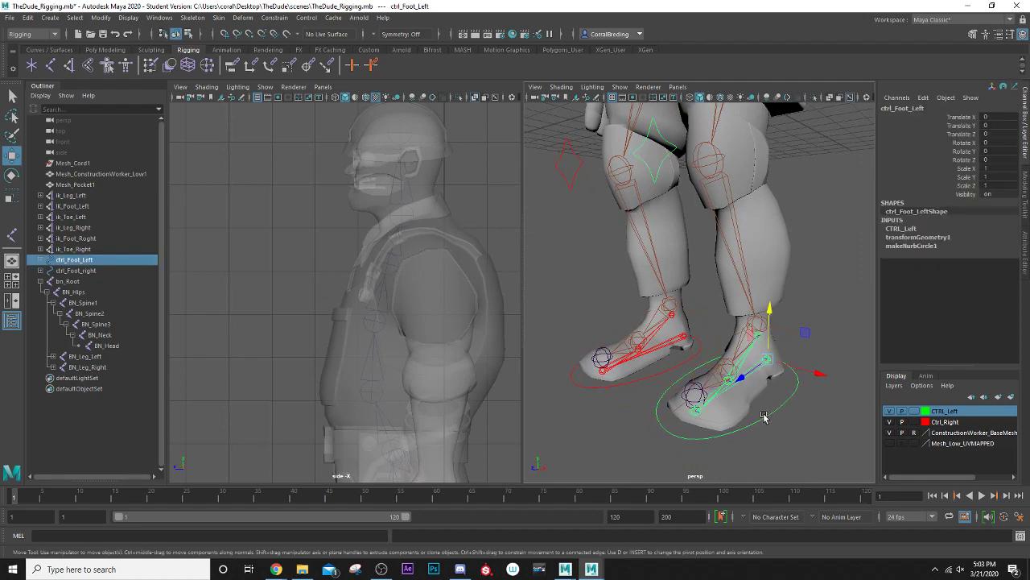
pyautogui.keyDown('alt'); pyautogui.moveTo(747, 399); pyautogui.dragTo(711, 404); pyautogui.keyUp('alt')
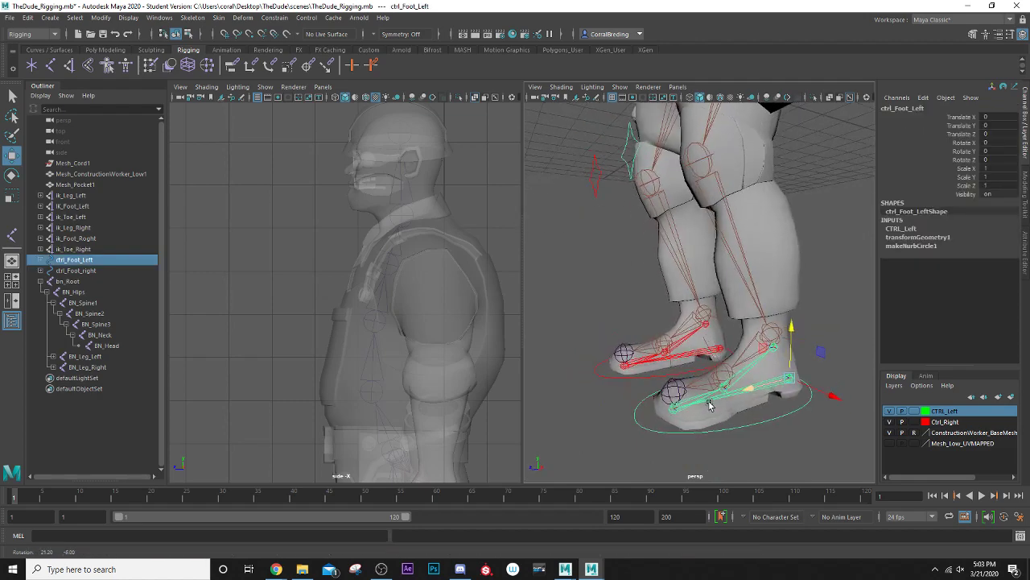
pyautogui.moveTo(790, 379); pyautogui.dragTo(747, 376)
pyautogui.hotkey('ctrl', 'z')
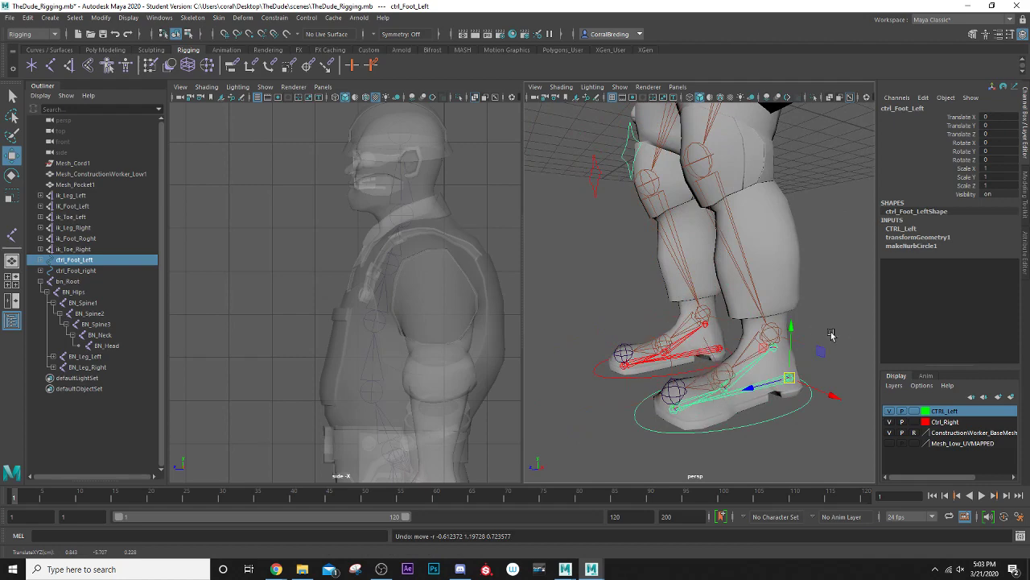
pyautogui.keyDown('alt'); pyautogui.moveTo(697, 383); pyautogui.dragTo(732, 347); pyautogui.keyUp('alt')
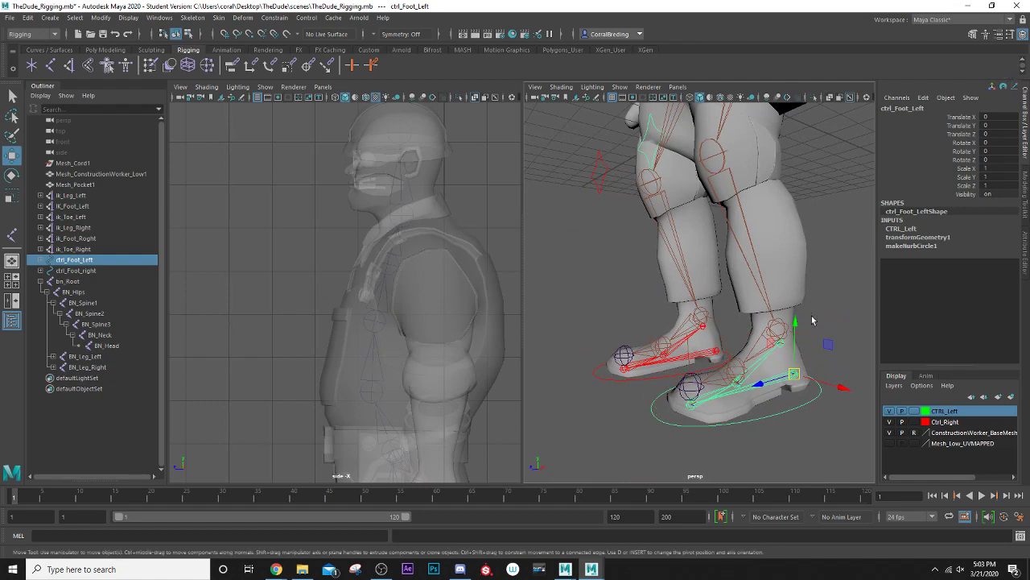
pyautogui.click(926, 97)
pyautogui.click(936, 161)
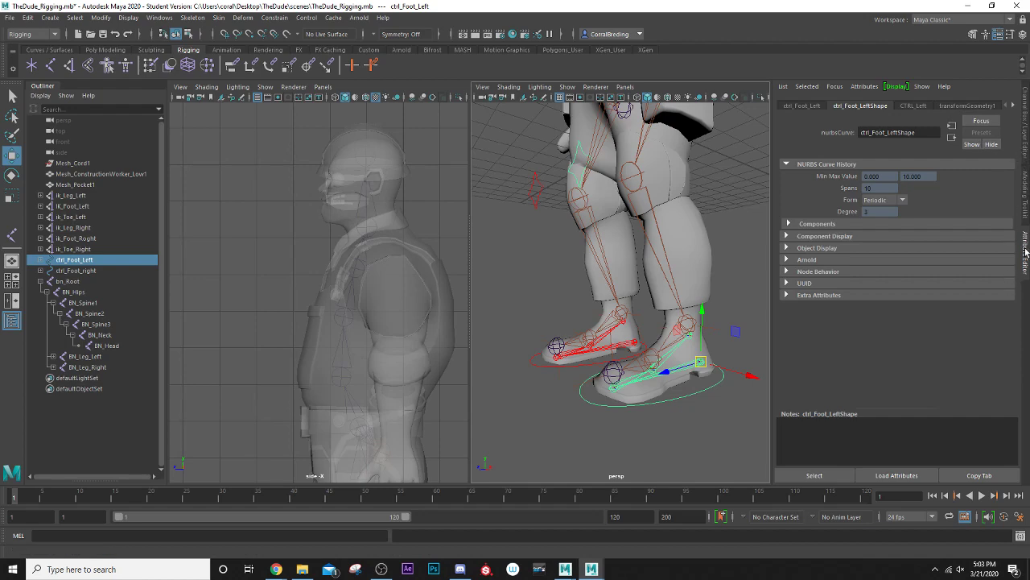
pyautogui.click(1020, 149)
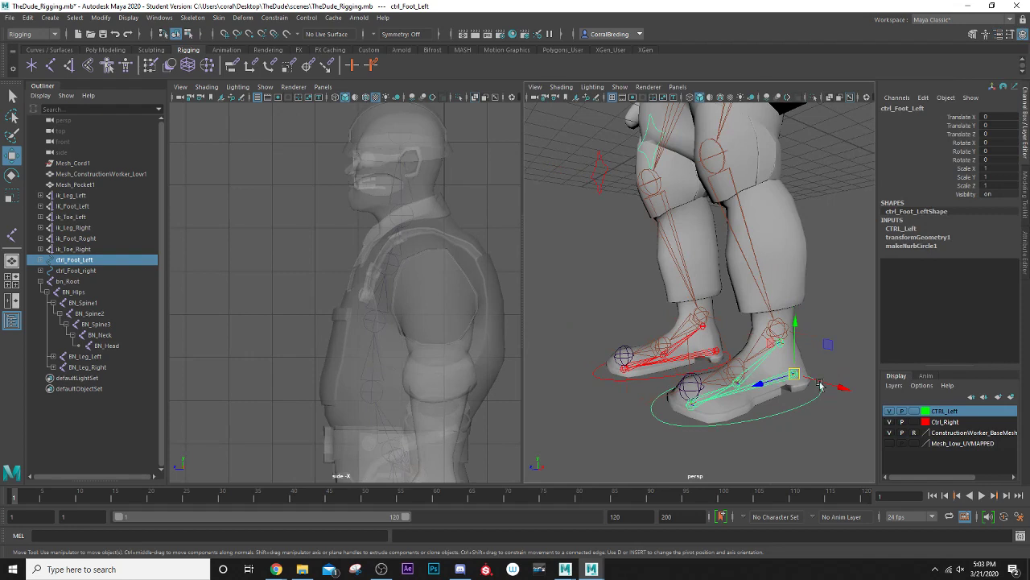
# - Add a keyable float attribute named Foot_Roll to the left foot control, with minimum -10, maximum 10 and default 0
pyautogui.click(925, 97)
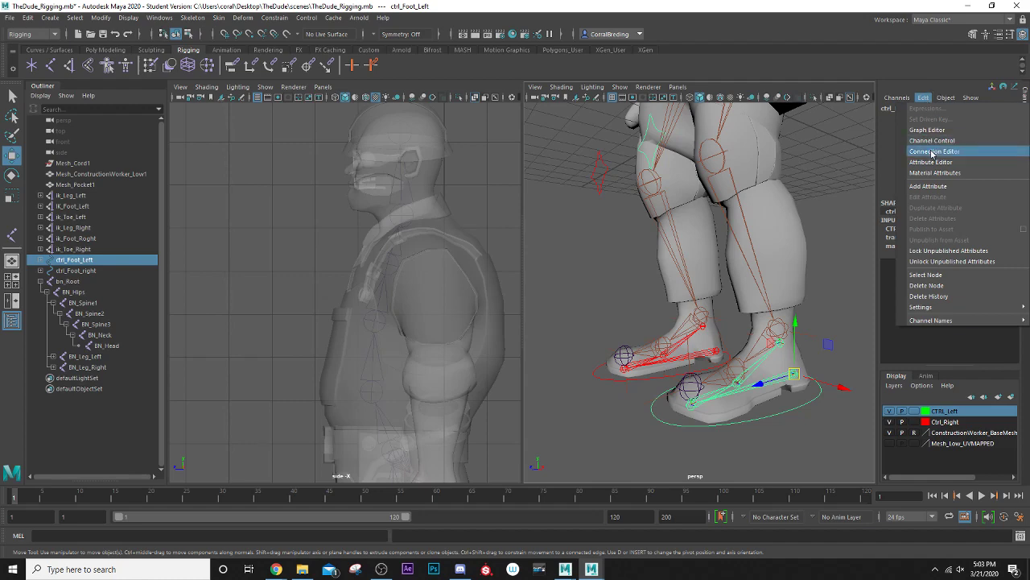
pyautogui.click(928, 186)
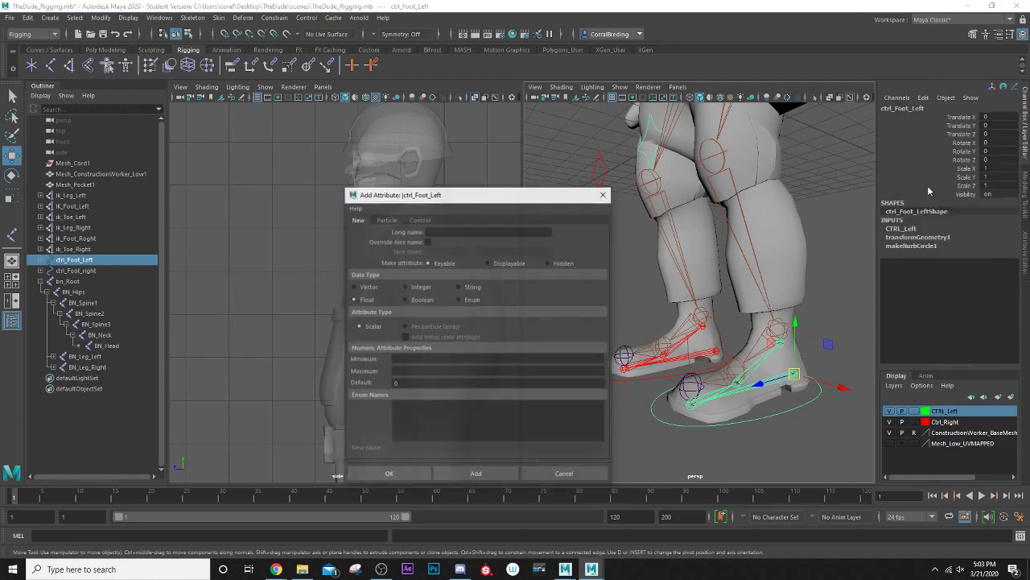
pyautogui.moveTo(485, 197); pyautogui.dragTo(908, 91)
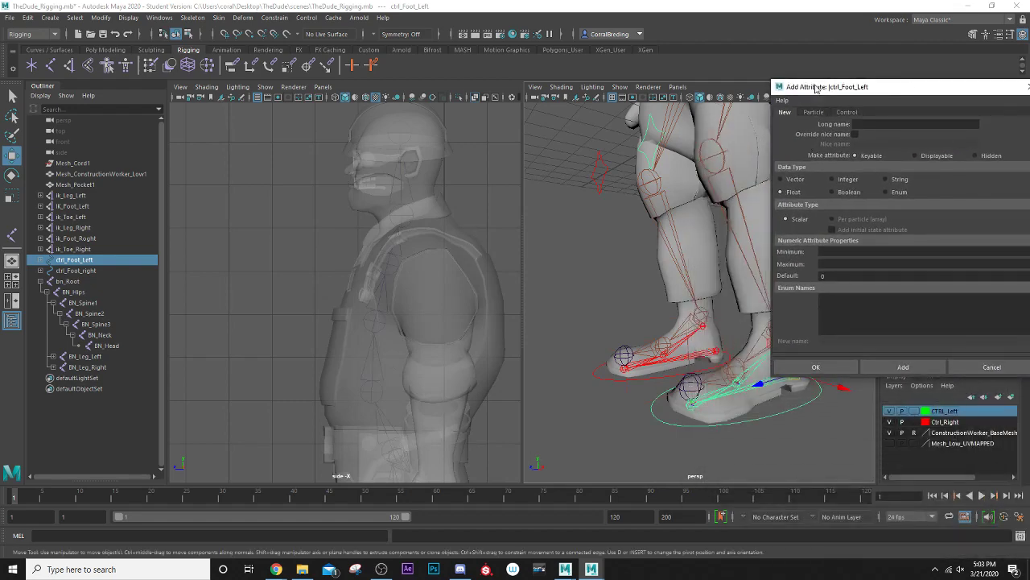
pyautogui.moveTo(815, 89); pyautogui.dragTo(812, 83)
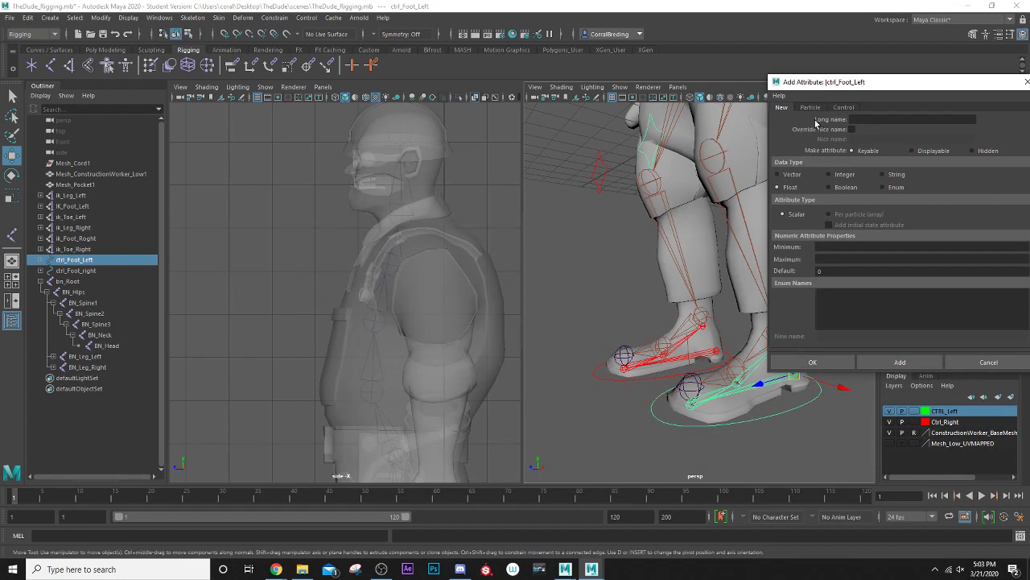
pyautogui.click(853, 119)
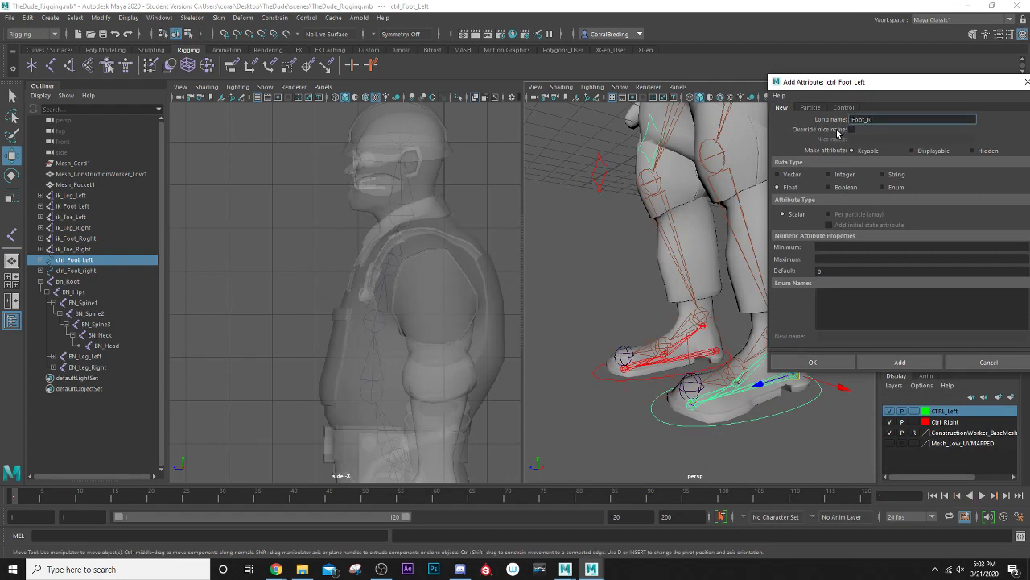
pyautogui.press('Tab')
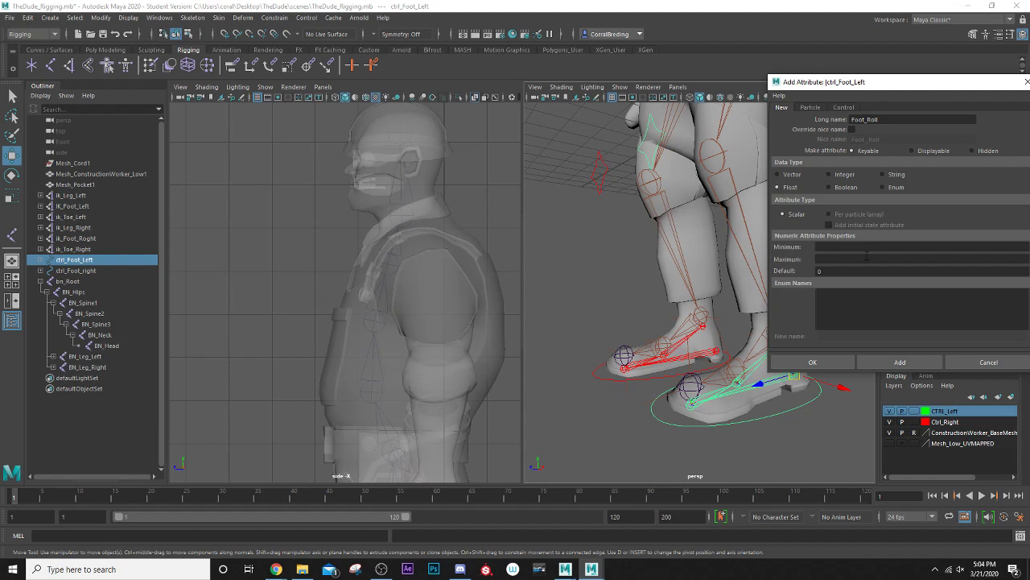
pyautogui.click(843, 247)
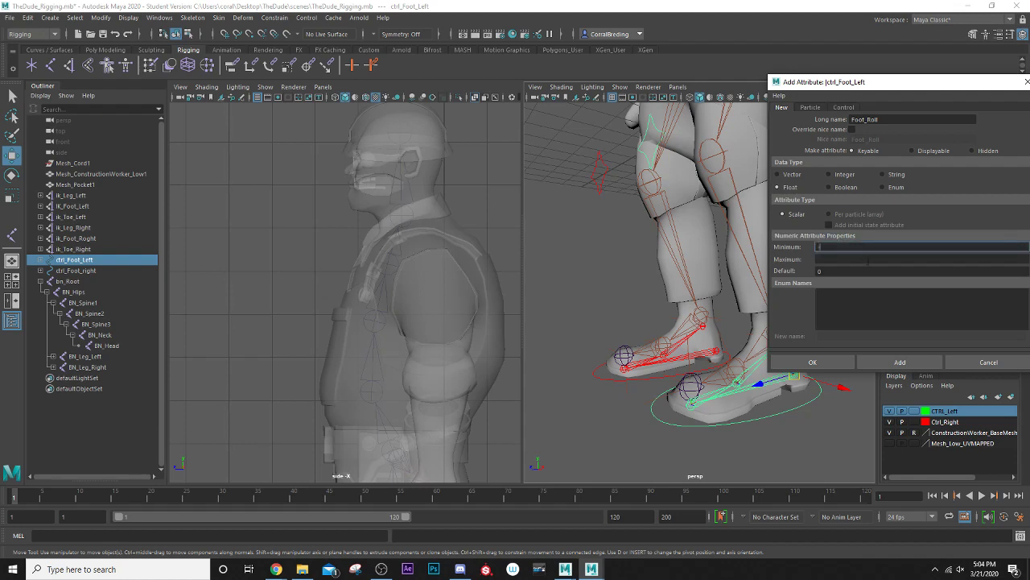
pyautogui.click(867, 260)
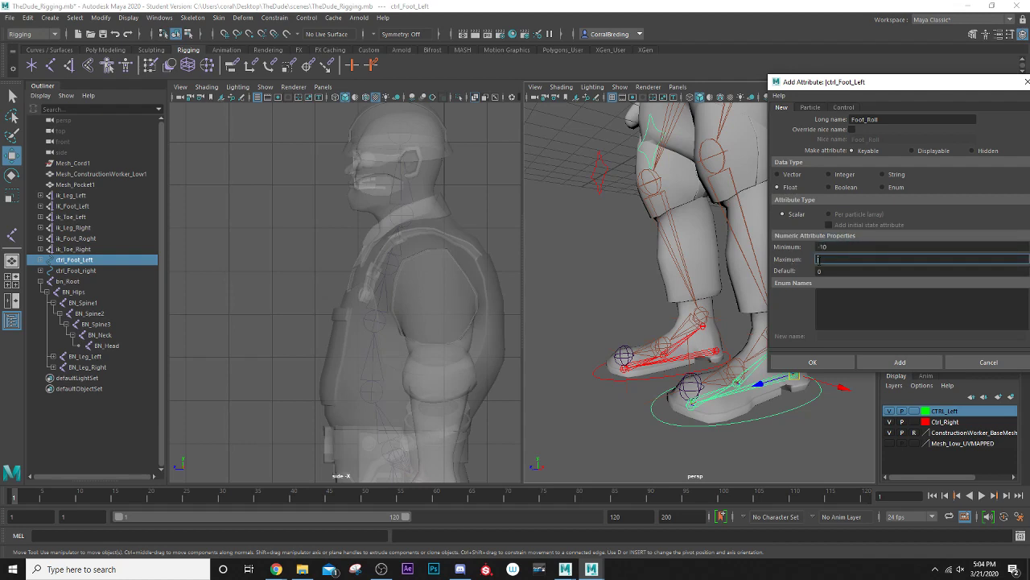
pyautogui.press('Tab')
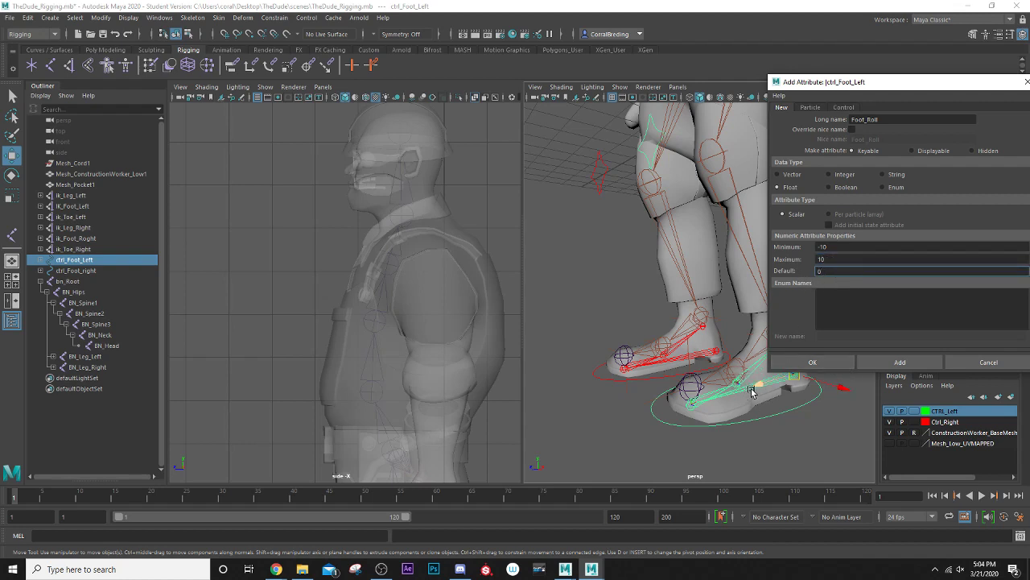
pyautogui.click(822, 362)
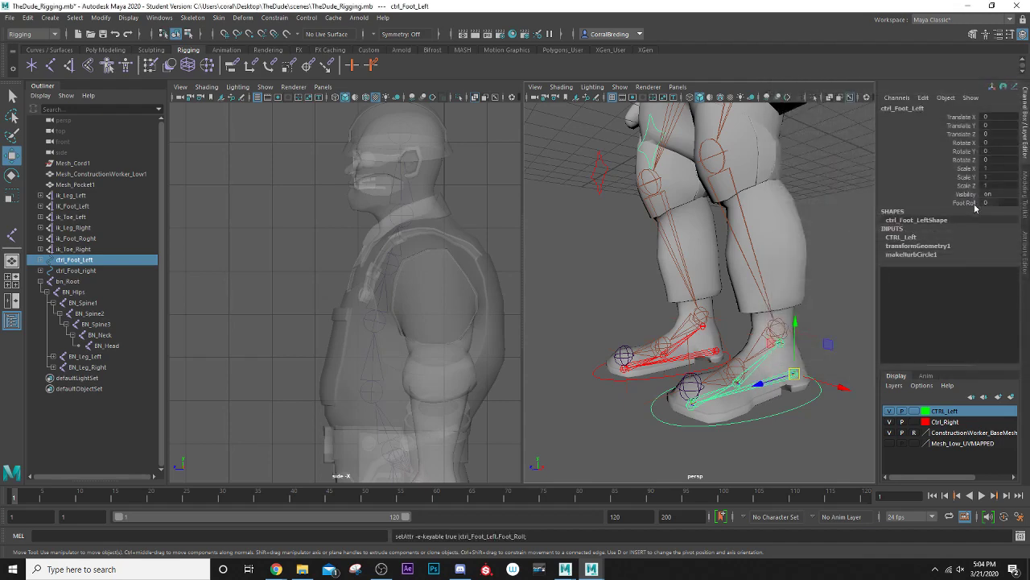
# - Try a Foot Roll value of 5 on the left foot control, and undo the change
pyautogui.click(784, 413)
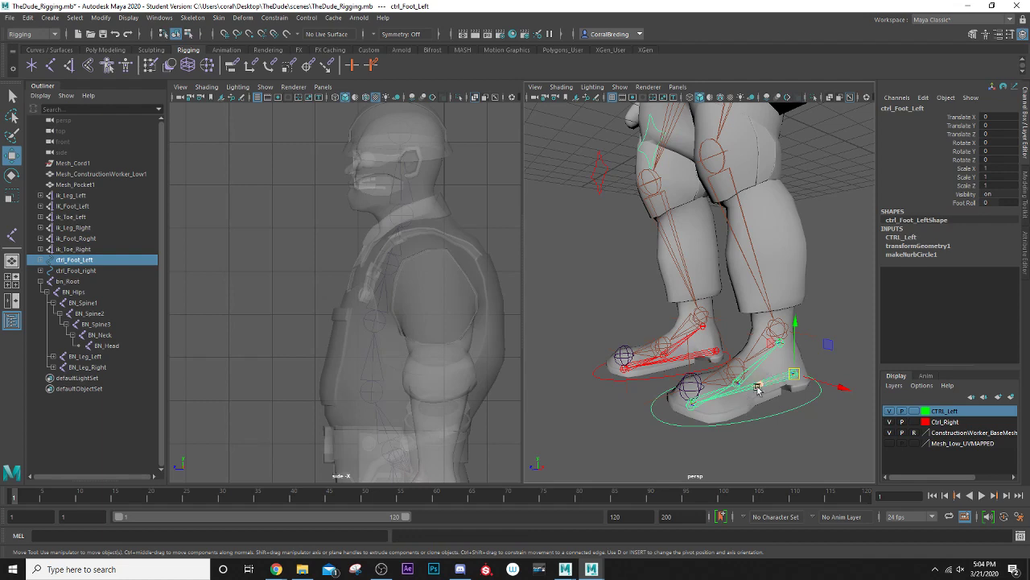
pyautogui.click(962, 203)
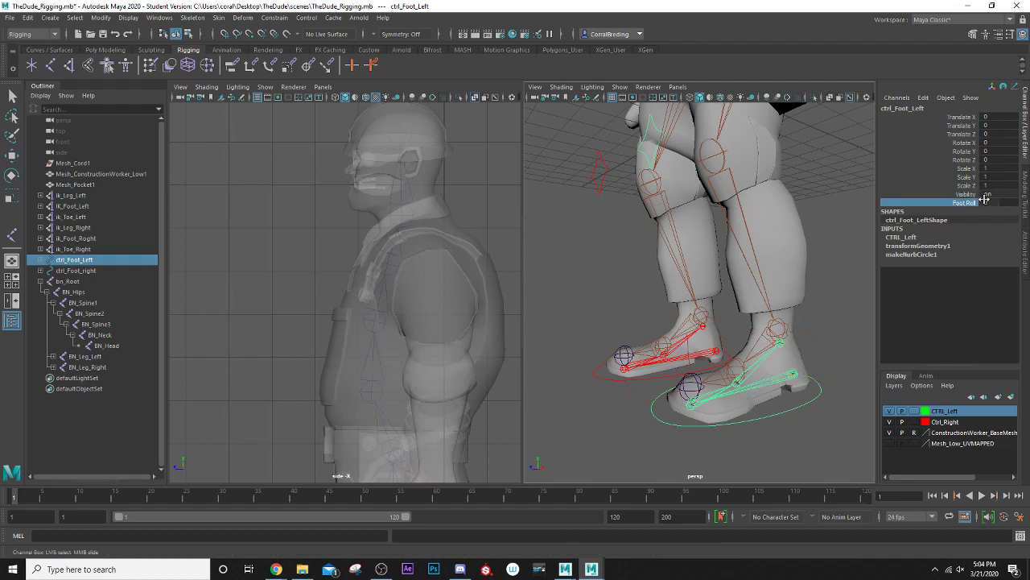
pyautogui.click(987, 202)
pyautogui.write('-45')
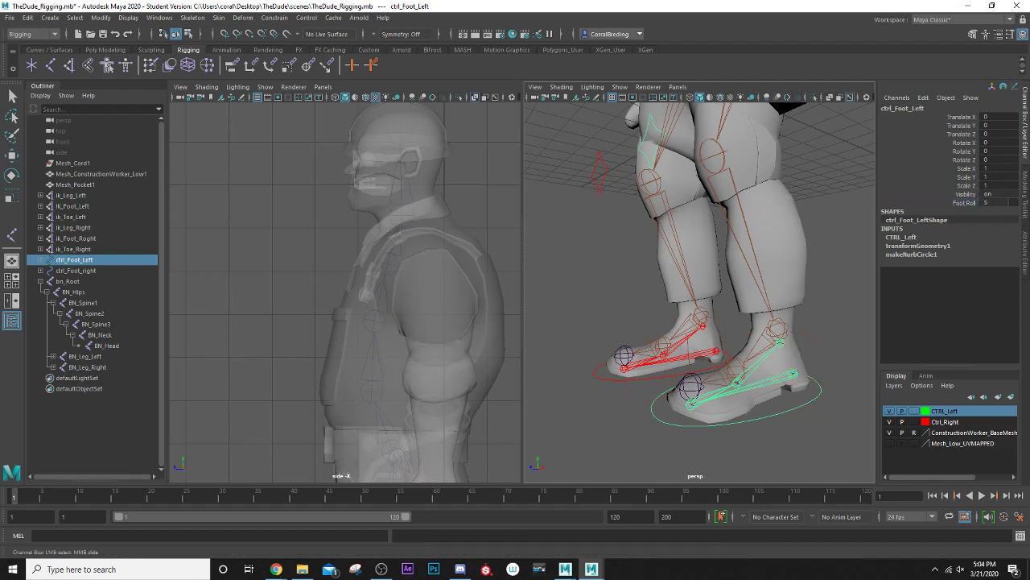
pyautogui.hotkey('ctrl', 'z')
# - Add a keyable float attribute named Foot_Roll to the right foot control, with minimum -10, maximum 10 and default 0
pyautogui.keyDown('alt'); pyautogui.moveTo(705, 367); pyautogui.dragTo(705, 314); pyautogui.keyUp('alt')
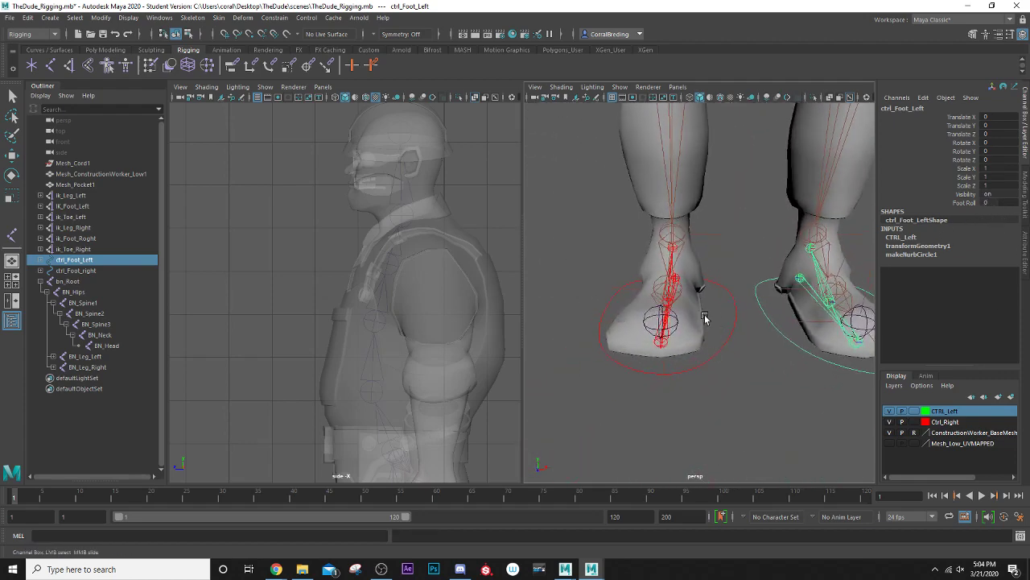
pyautogui.click(733, 332)
pyautogui.press('w')
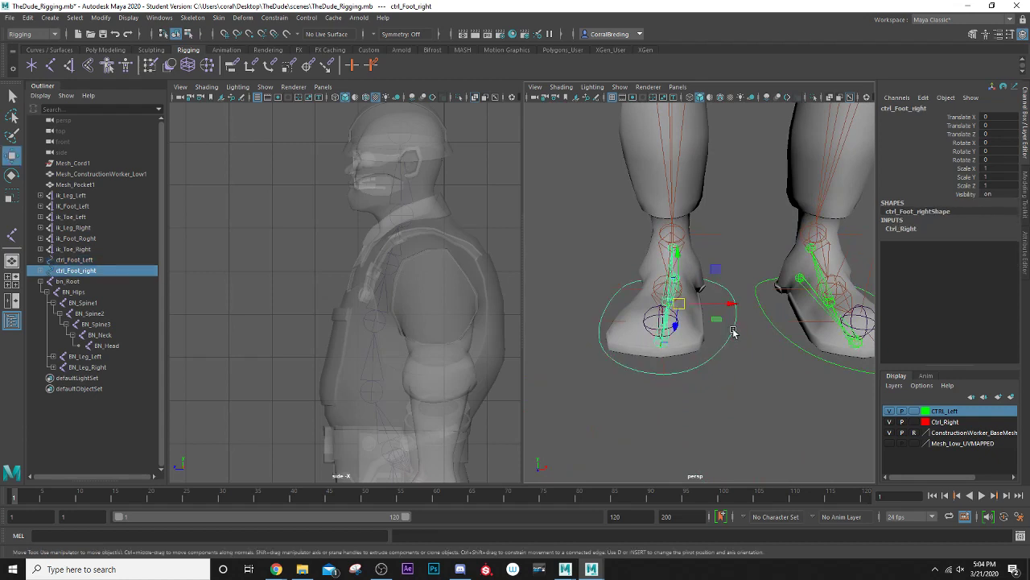
pyautogui.click(925, 99)
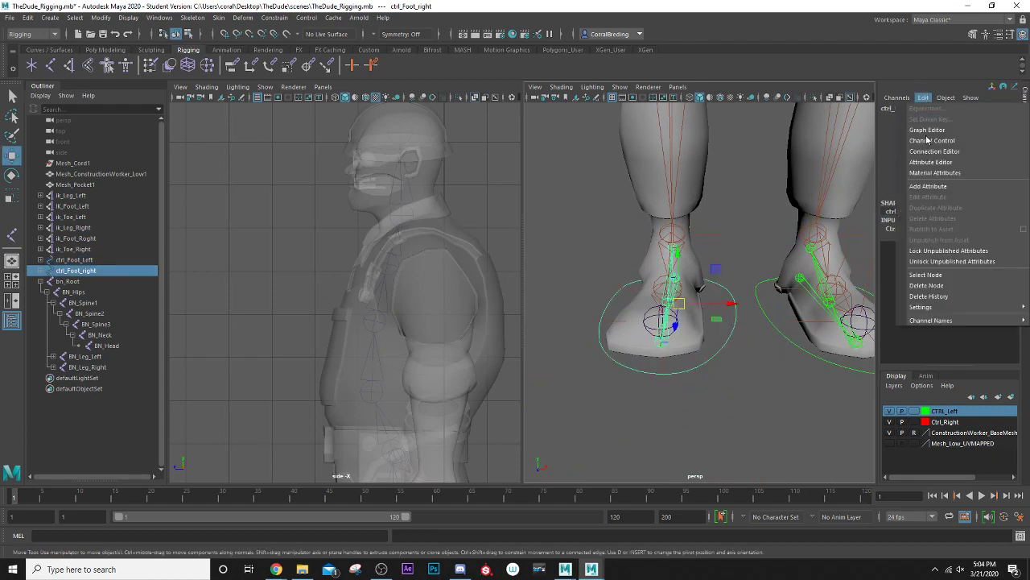
pyautogui.click(927, 185)
pyautogui.click(870, 119)
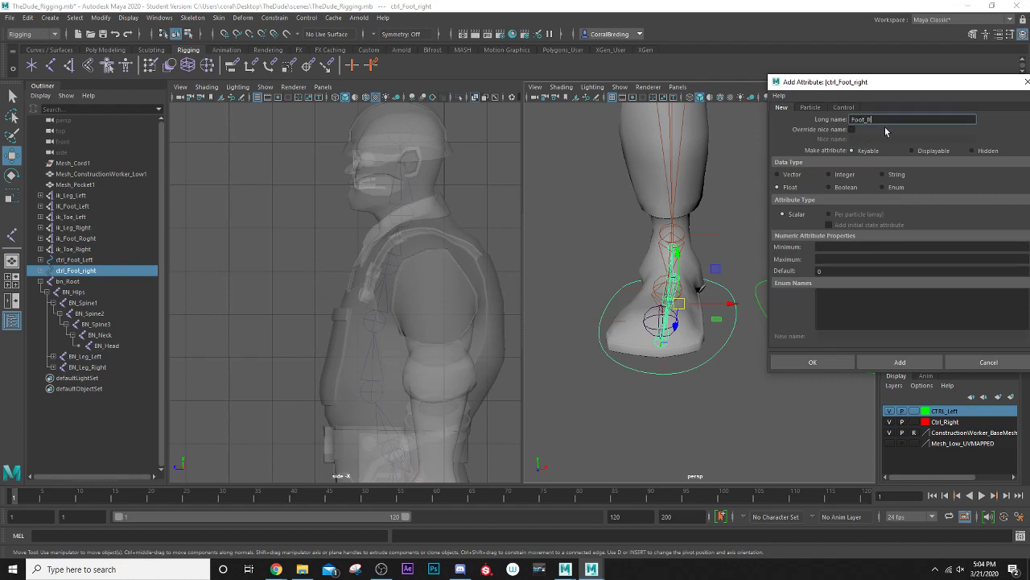
pyautogui.press('Tab')
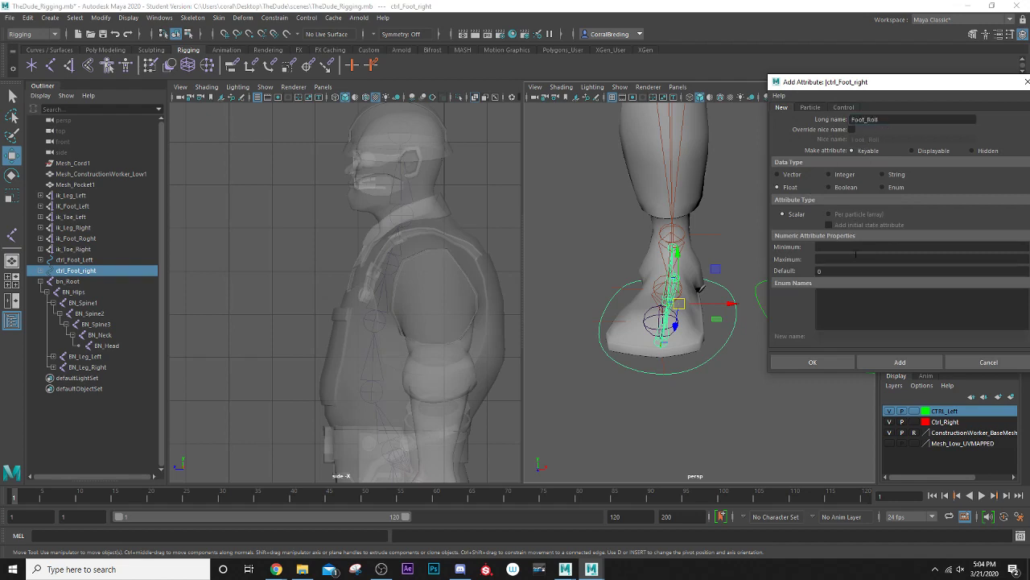
pyautogui.click(836, 246)
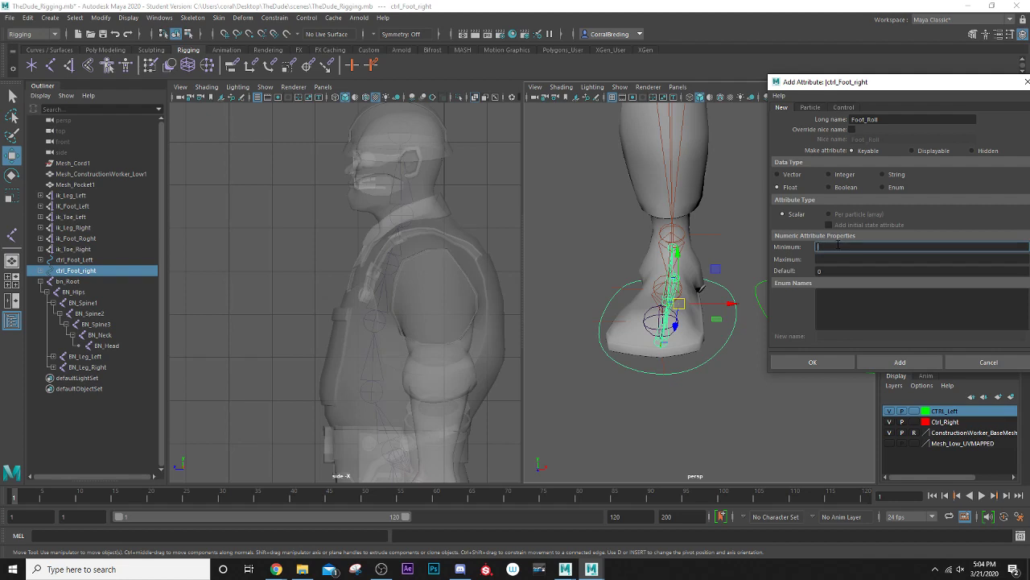
pyautogui.press('Tab')
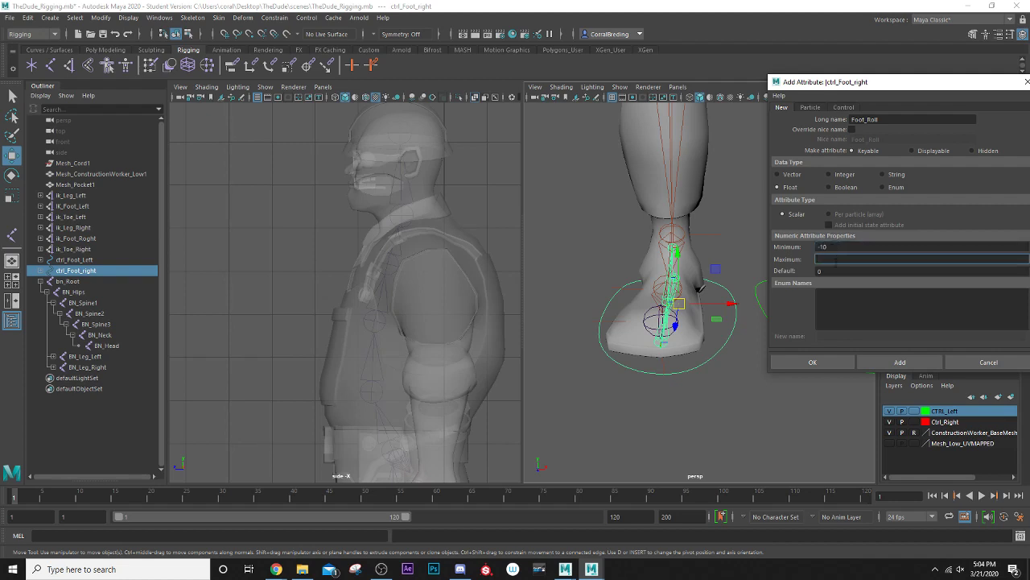
pyautogui.write('10')
pyautogui.press('Tab')
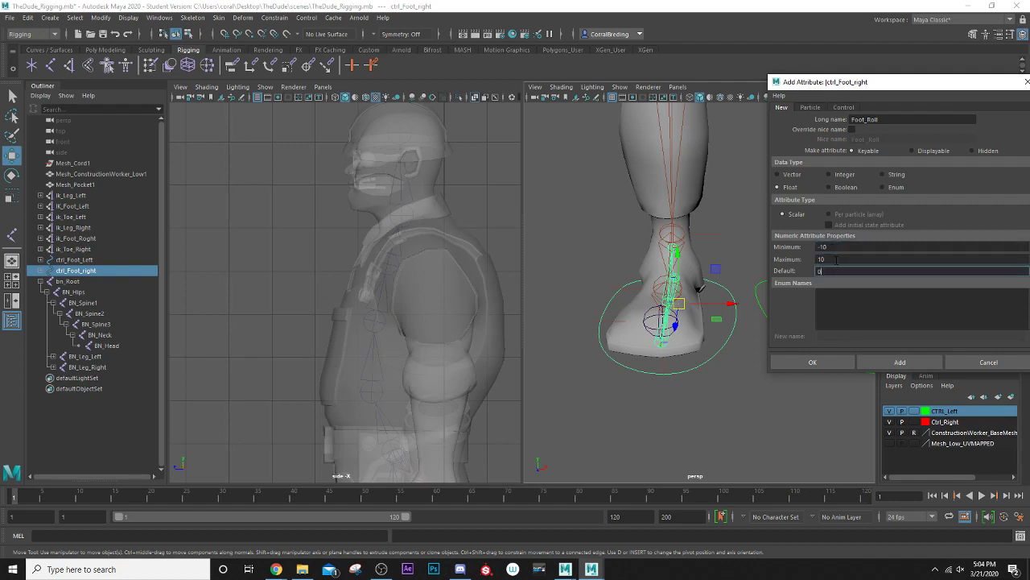
pyautogui.click(833, 364)
# - Switch to the Animation menu set and open the Set Driven Key window, placed clear of the feet in the perspective view
pyautogui.scroll(-5, 683, 276)
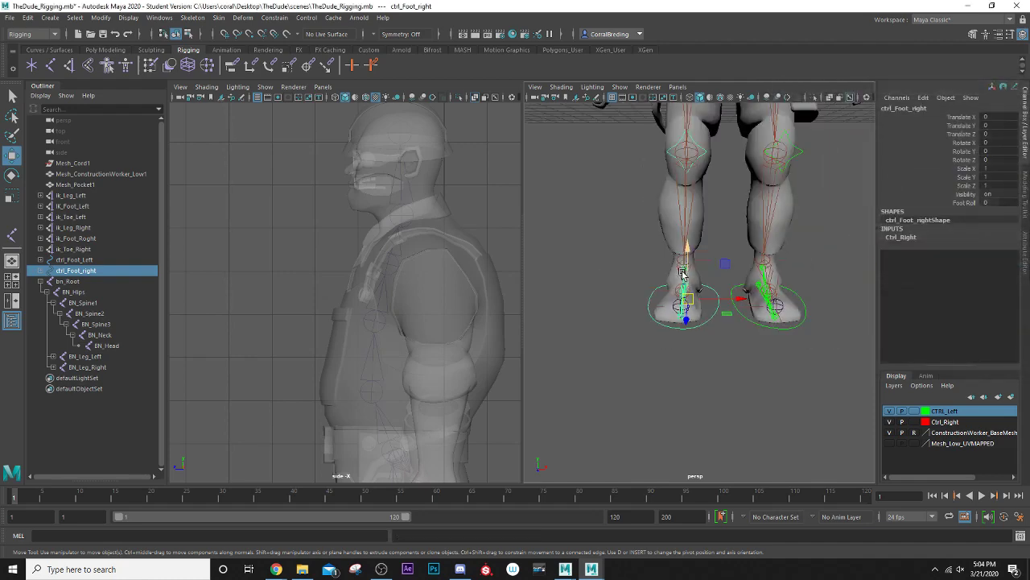
pyautogui.keyDown('alt'); pyautogui.moveTo(683, 276); pyautogui.dragTo(692, 358); pyautogui.keyUp('alt')
pyautogui.keyDown('alt'); pyautogui.moveTo(736, 317); pyautogui.dragTo(692, 329); pyautogui.keyUp('alt')
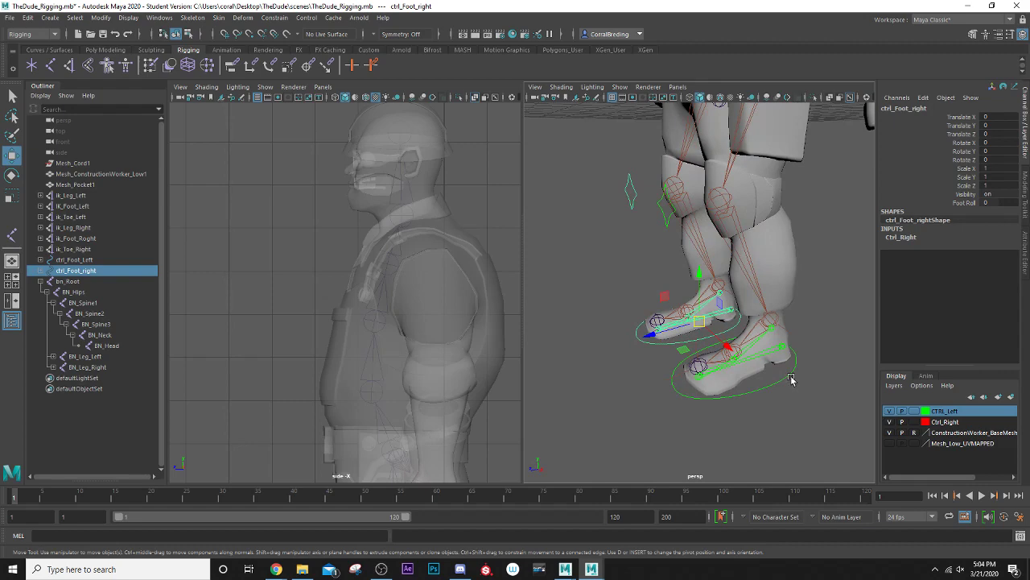
pyautogui.keyDown('alt'); pyautogui.moveTo(759, 388); pyautogui.dragTo(743, 388); pyautogui.keyUp('alt')
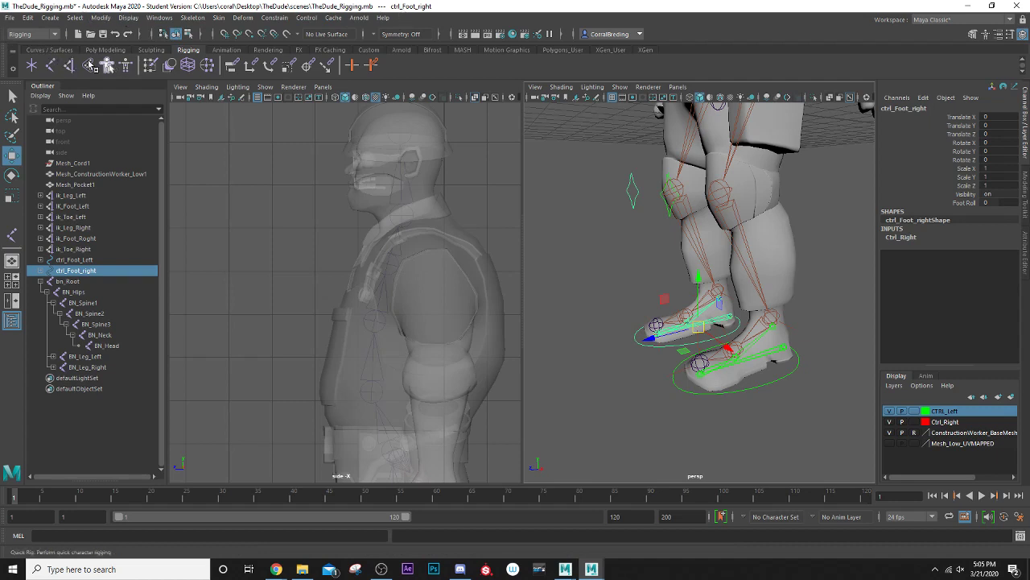
pyautogui.click(56, 35)
pyautogui.click(23, 68)
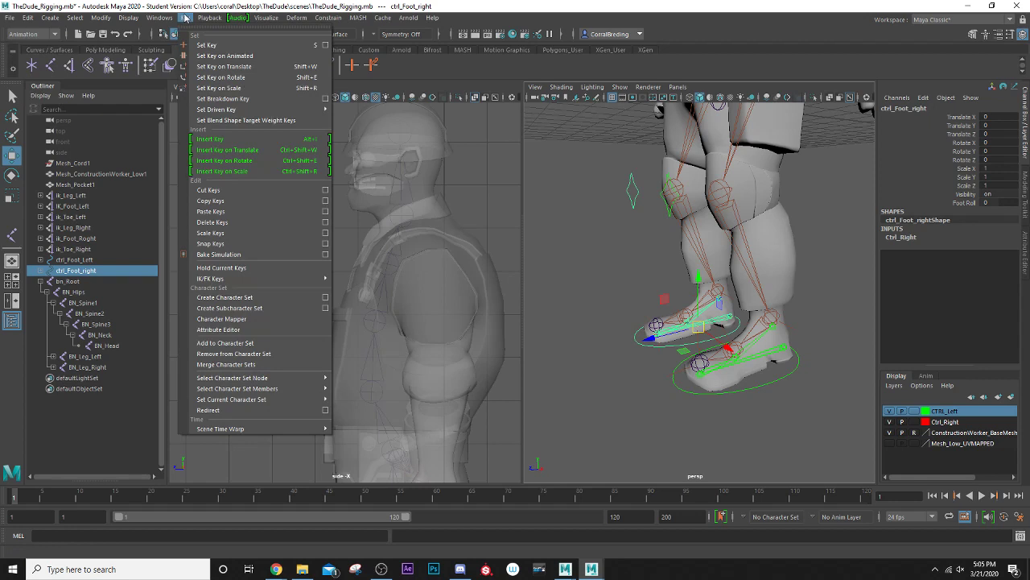
pyautogui.moveTo(227, 108)
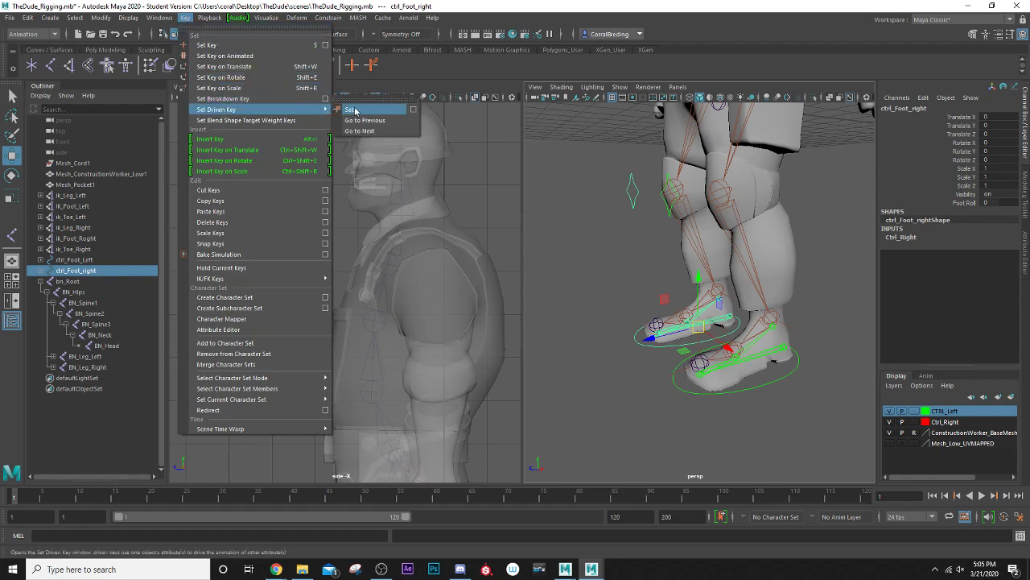
pyautogui.moveTo(320, 109)
pyautogui.click(358, 110)
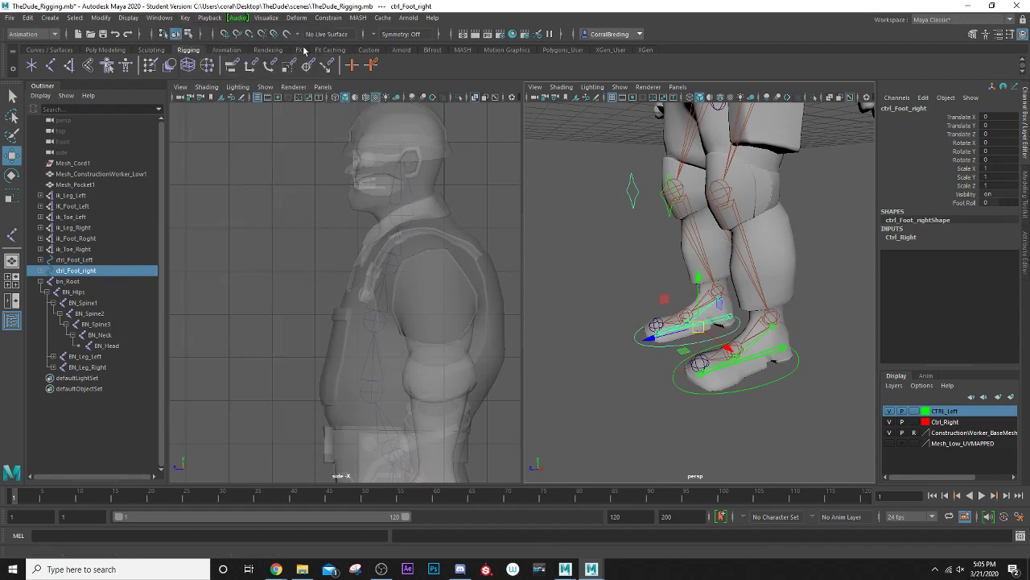
pyautogui.click(374, 67)
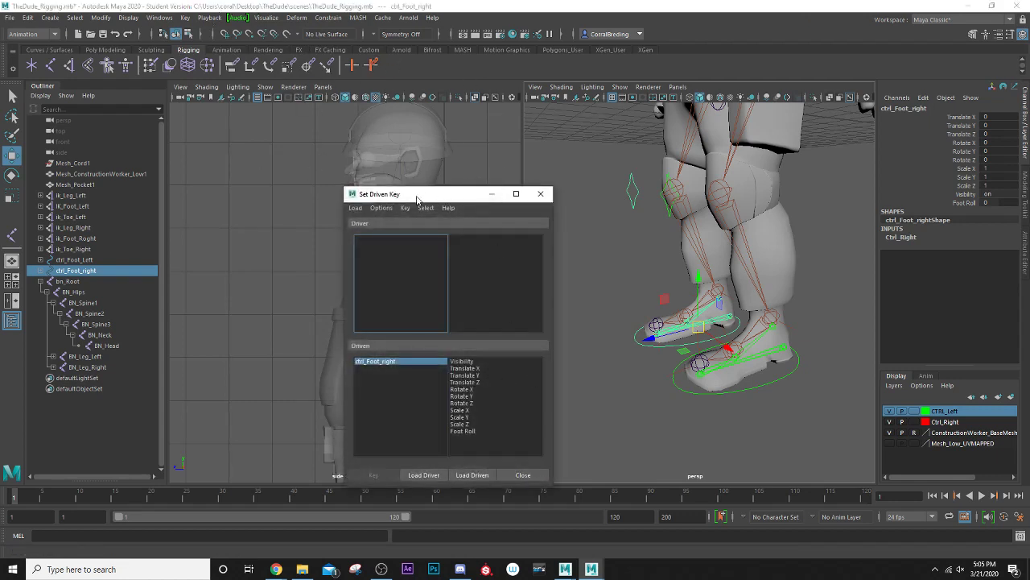
pyautogui.moveTo(416, 199); pyautogui.dragTo(228, 126)
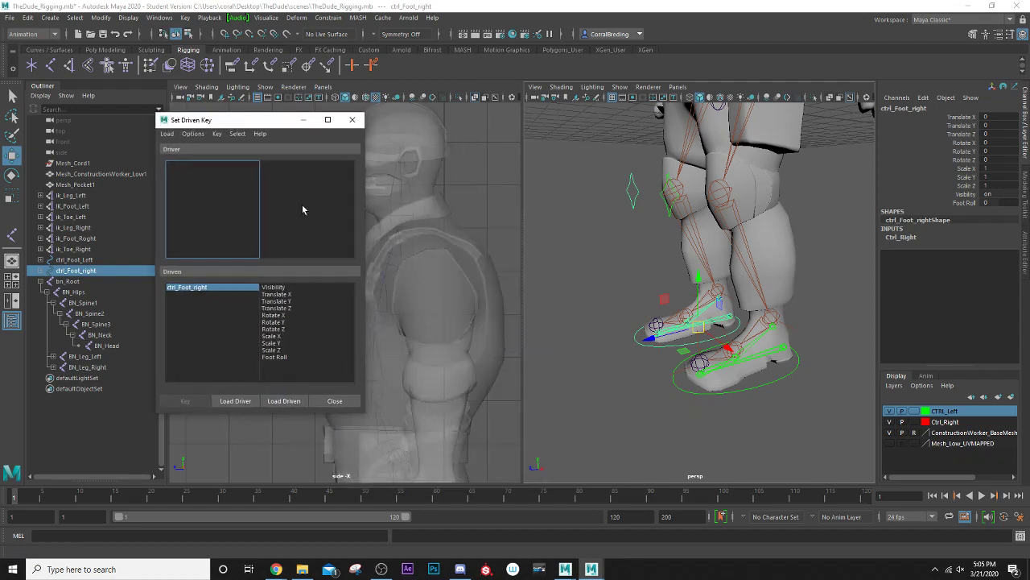
# - Load the left foot control as the driver and choose Foot Roll as its driving attribute
pyautogui.scroll(3, 573, 314)
pyautogui.scroll(-1, 580, 317)
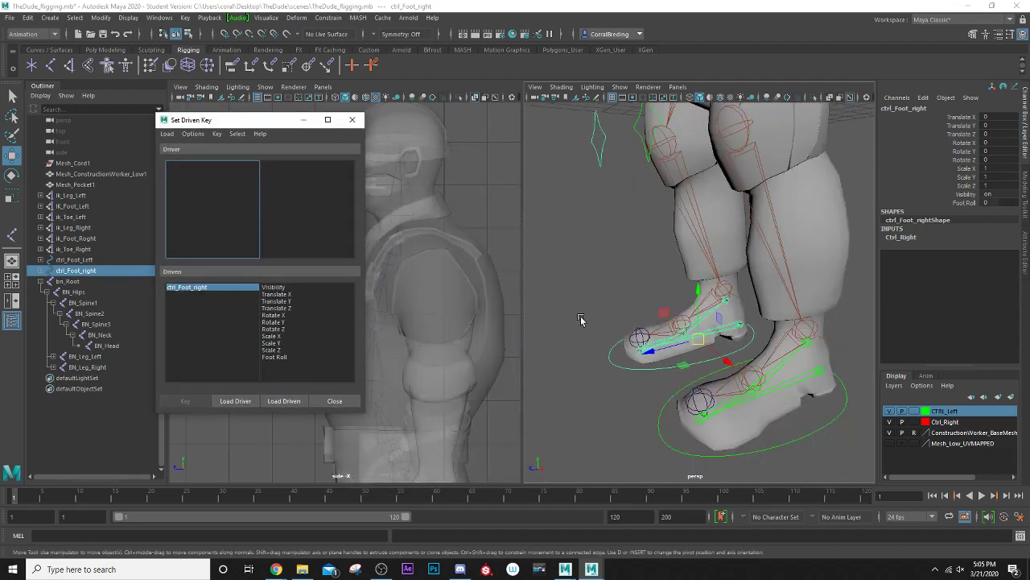
pyautogui.keyDown('alt'); pyautogui.moveTo(595, 296); pyautogui.dragTo(581, 255, button='middle'); pyautogui.keyUp('alt')
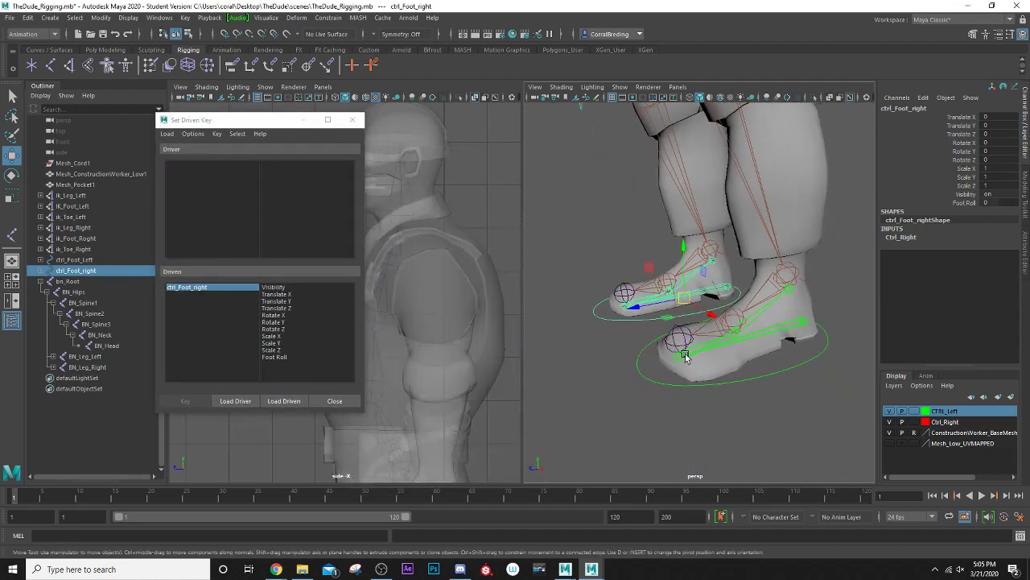
pyautogui.click(753, 382)
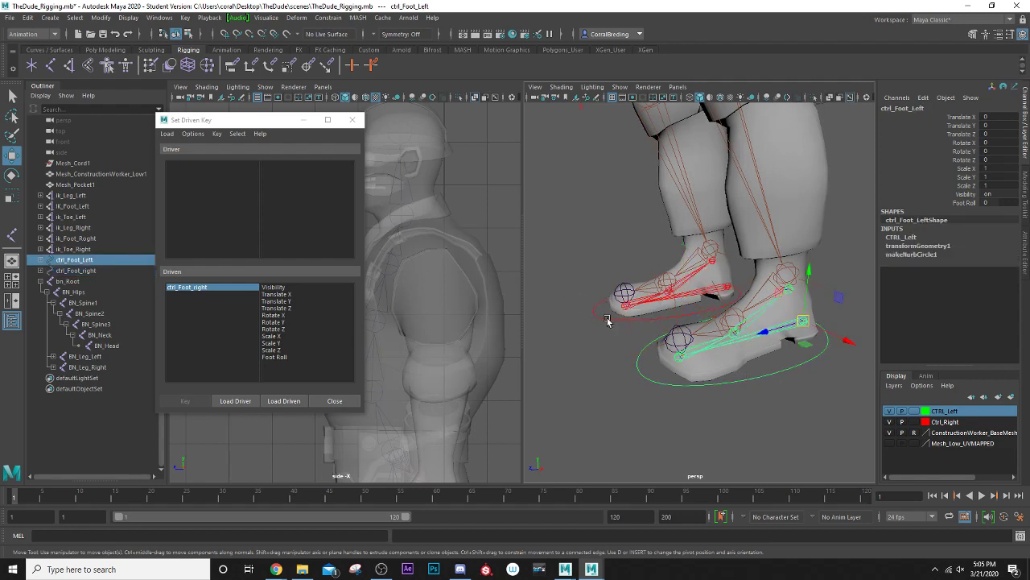
pyautogui.click(606, 318)
pyautogui.click(751, 382)
pyautogui.click(232, 400)
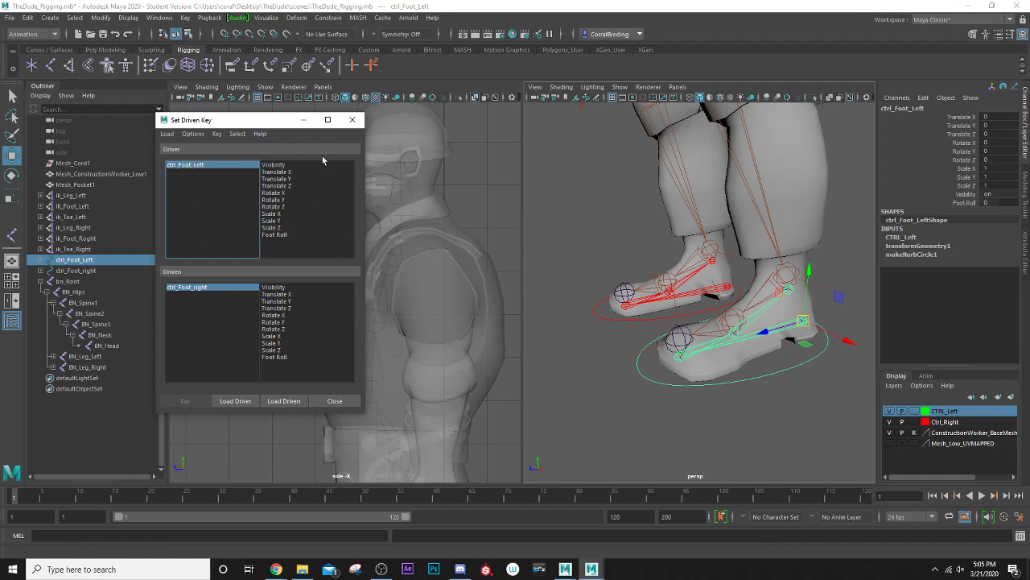
pyautogui.click(281, 235)
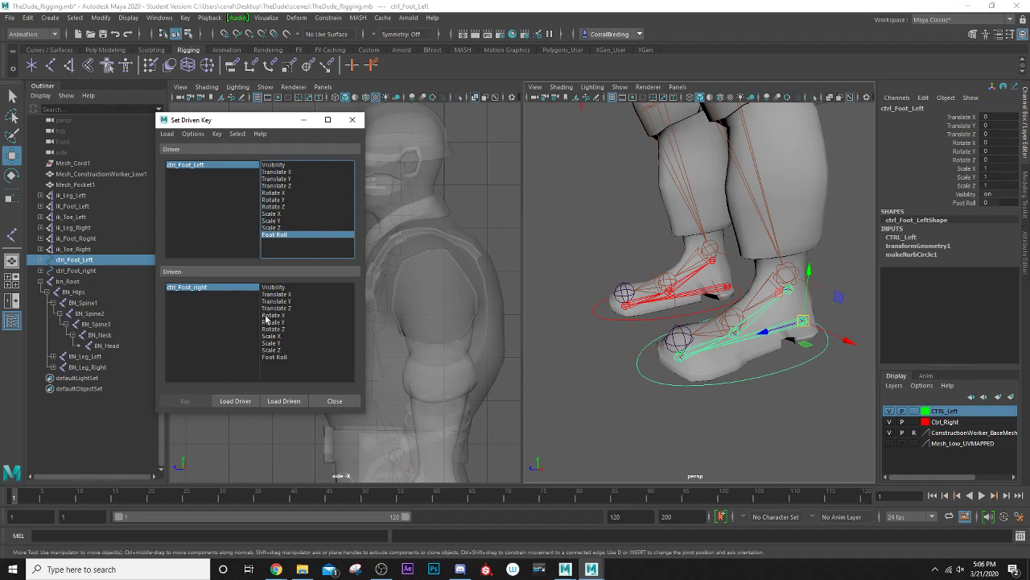
# - Select the RL_Heal_Left joint's whole hierarchy, load it as driven, and highlight all four joints from RL_Heal_Left to RL_Ankle_Left
pyautogui.keyDown('alt'); pyautogui.moveTo(842, 356); pyautogui.dragTo(696, 319); pyautogui.keyUp('alt')
pyautogui.scroll(1, 771, 375)
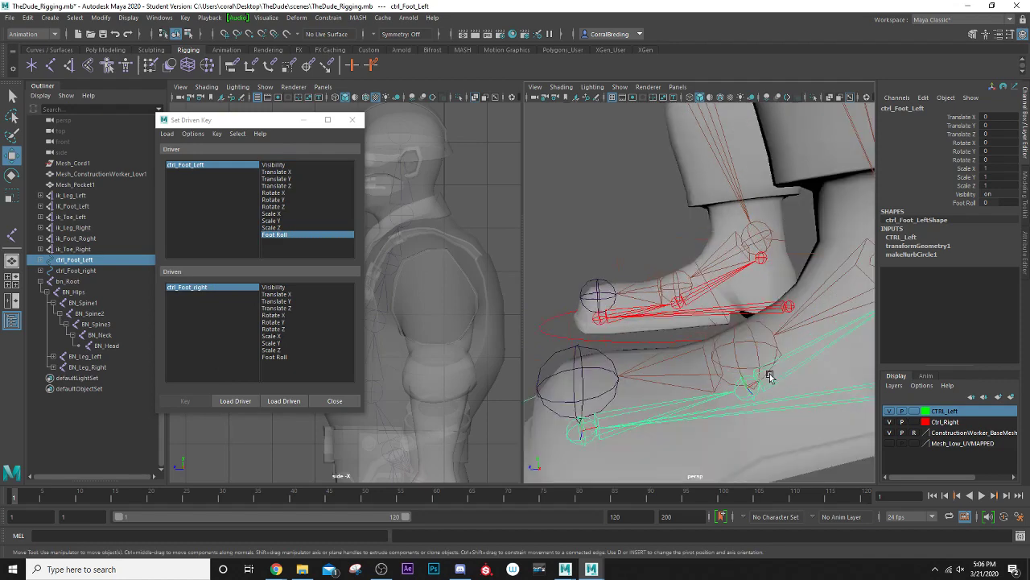
pyautogui.scroll(-1, 770, 383)
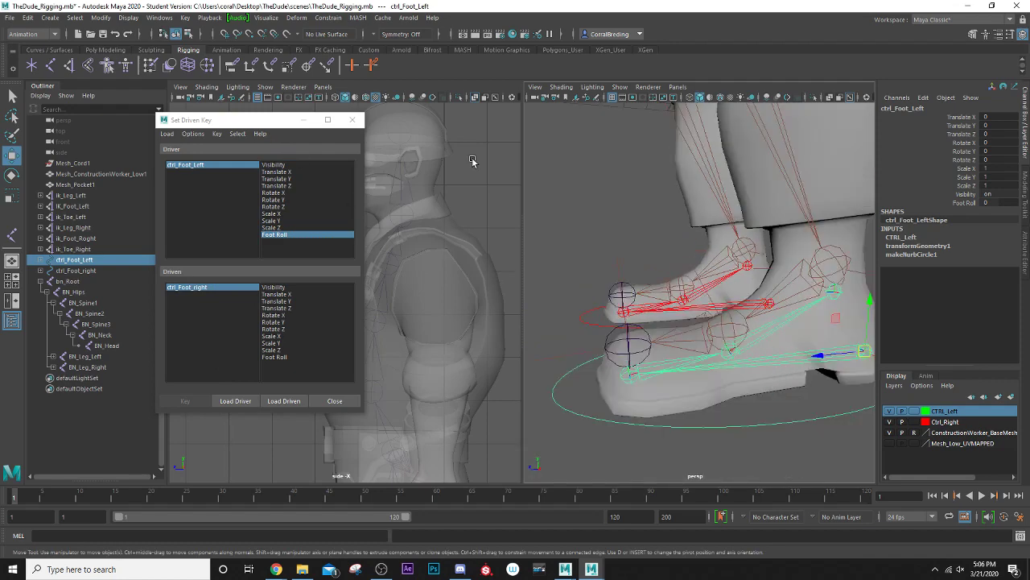
pyautogui.click(782, 359)
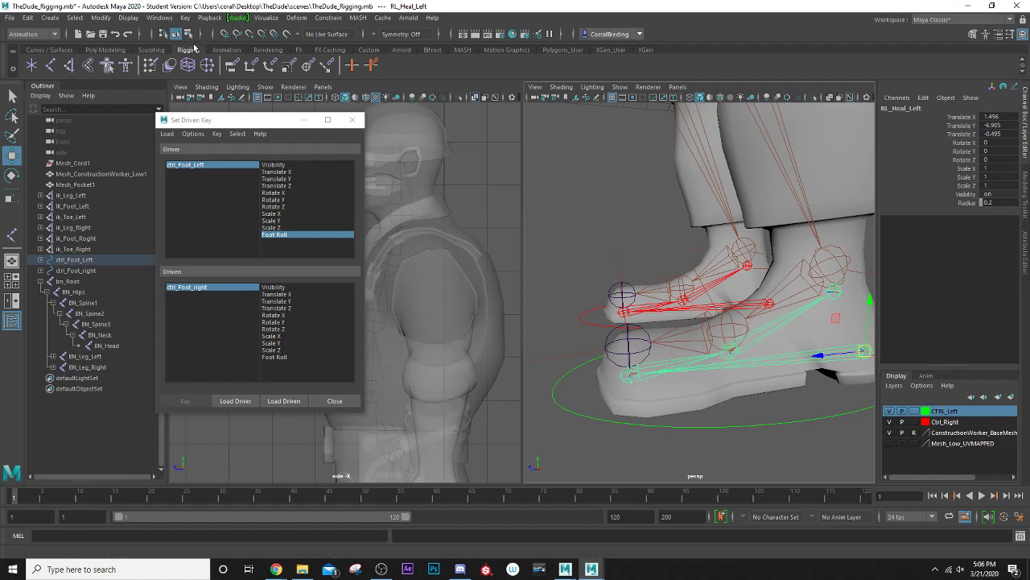
pyautogui.click(29, 19)
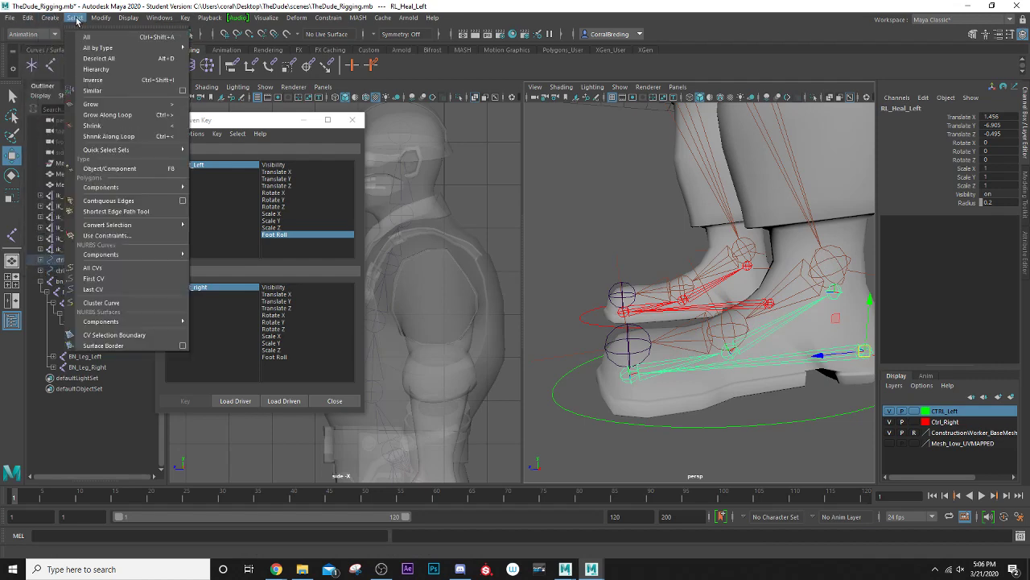
pyautogui.click(97, 69)
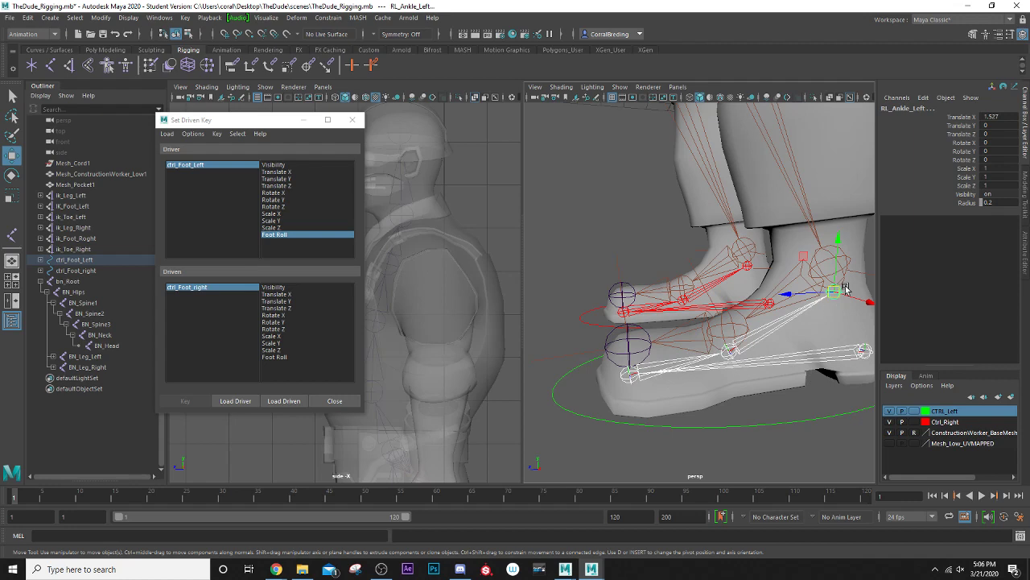
pyautogui.click(293, 403)
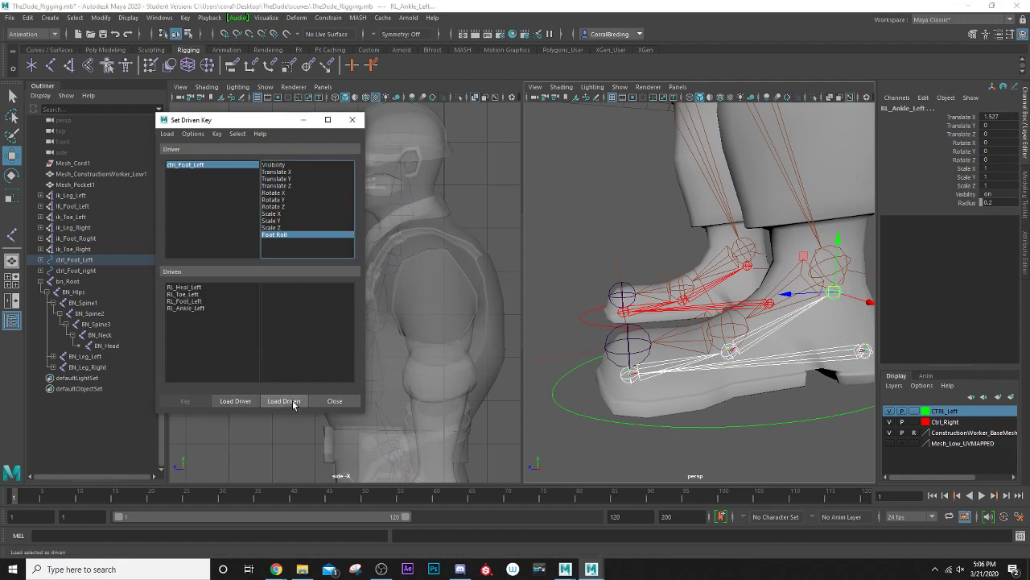
pyautogui.click(192, 287)
pyautogui.keyDown('shift'); pyautogui.click(191, 309); pyautogui.keyUp('shift')
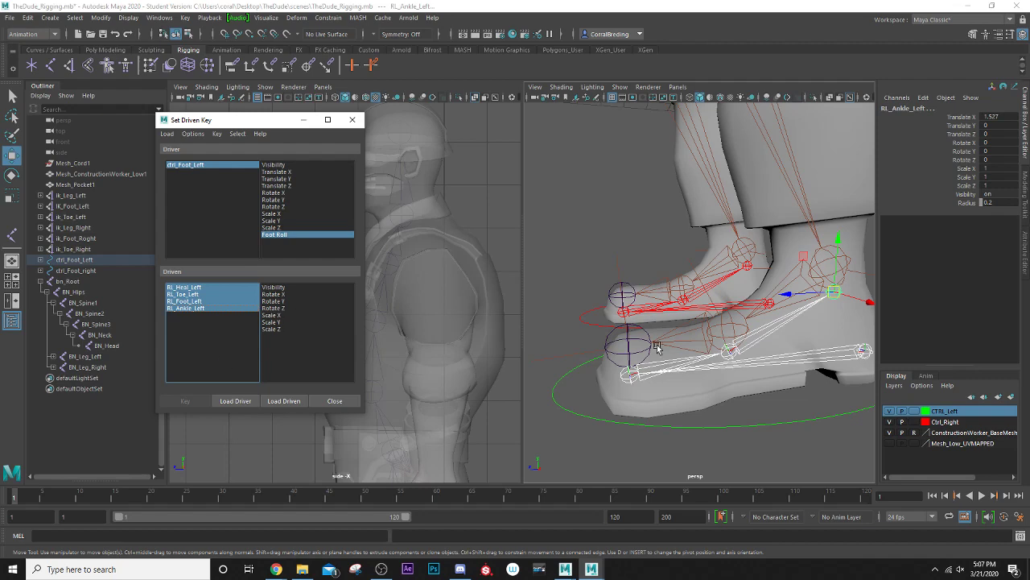
# - Try rotating the RL_Heal_Left joint about 18 degrees in Z to test its roll axis, and undo the rotation
pyautogui.keyDown('alt'); pyautogui.moveTo(672, 360); pyautogui.dragTo(616, 348); pyautogui.keyUp('alt')
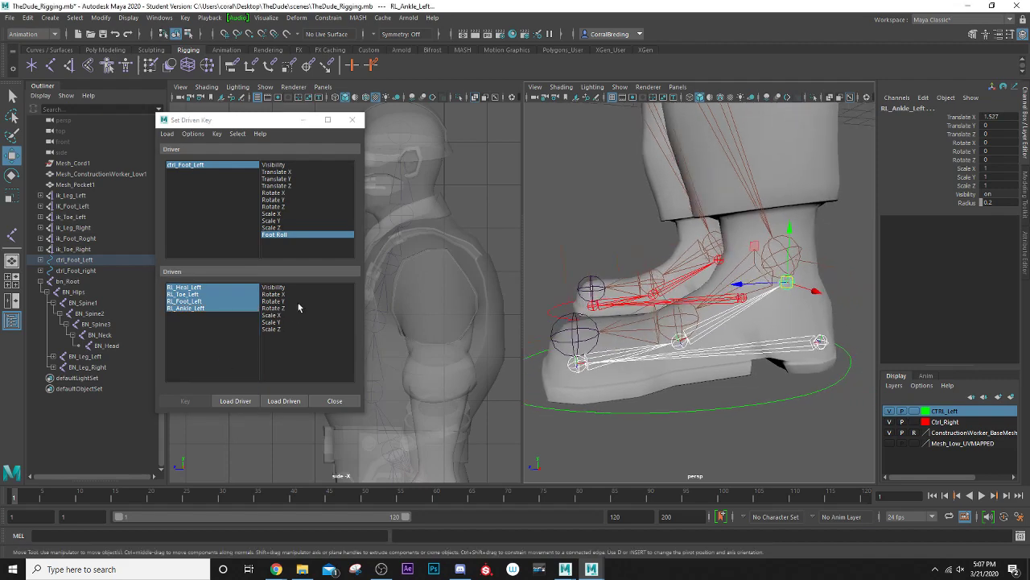
pyautogui.click(795, 346)
pyautogui.press('e')
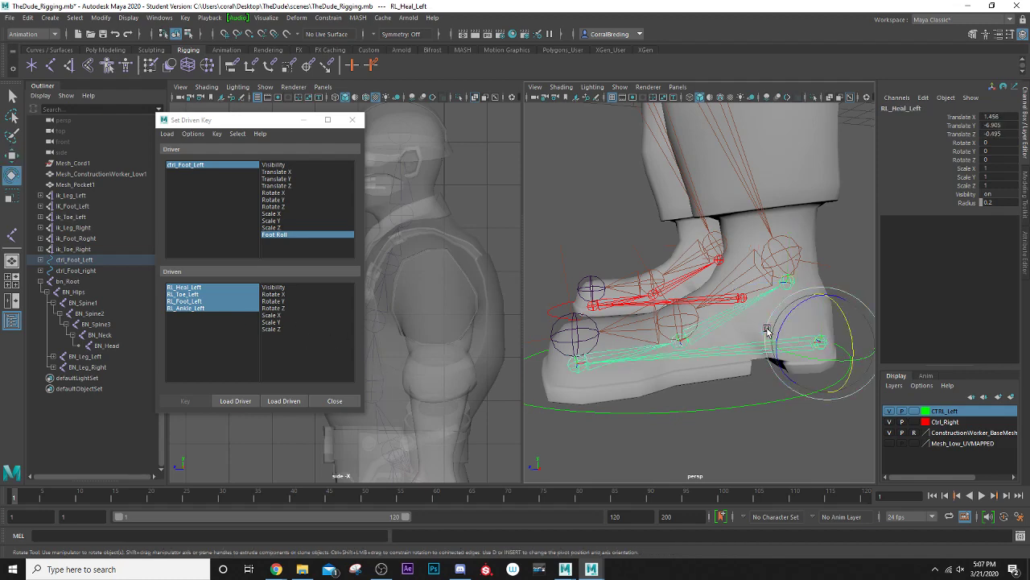
pyautogui.moveTo(789, 308); pyautogui.dragTo(814, 293)
pyautogui.hotkey('ctrl', 'z')
pyautogui.hotkey('ctrl', 'z')
pyautogui.hotkey('ctrl', 'z')
pyautogui.hotkey('ctrl', 'z')
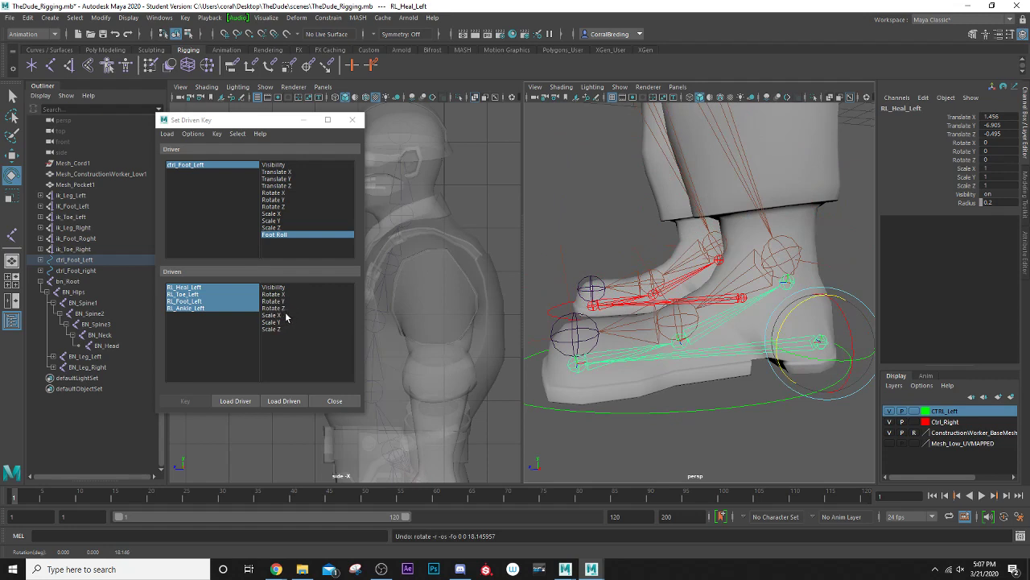
# - Choose Rotate Z as the driven attribute for the four left reverse-foot joints
pyautogui.click(272, 309)
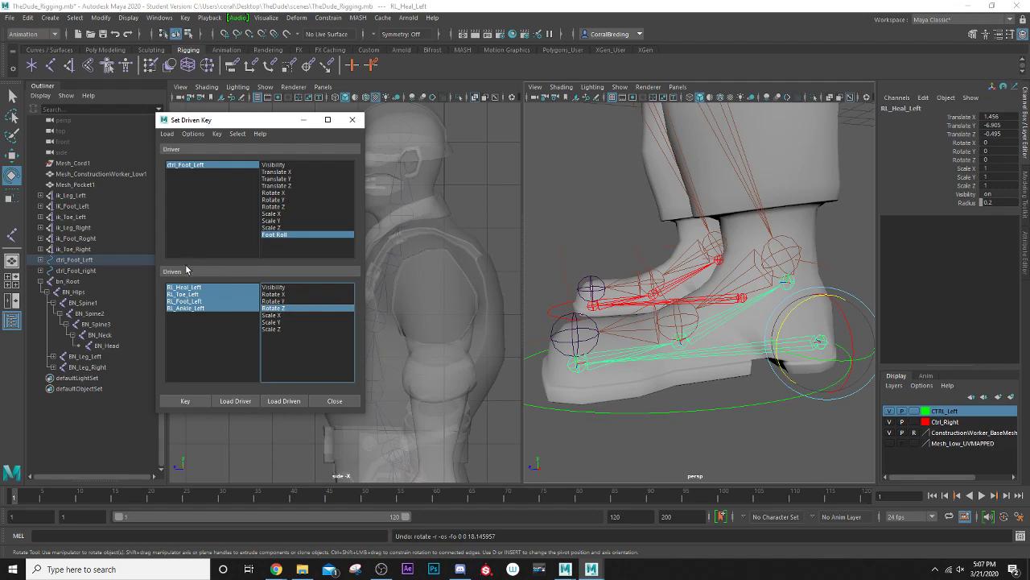
# - Key the neutral Rotate Z pose of the four left reverse-foot joints against Foot Roll 0
pyautogui.keyDown('alt'); pyautogui.moveTo(619, 375); pyautogui.dragTo(586, 330); pyautogui.keyUp('alt')
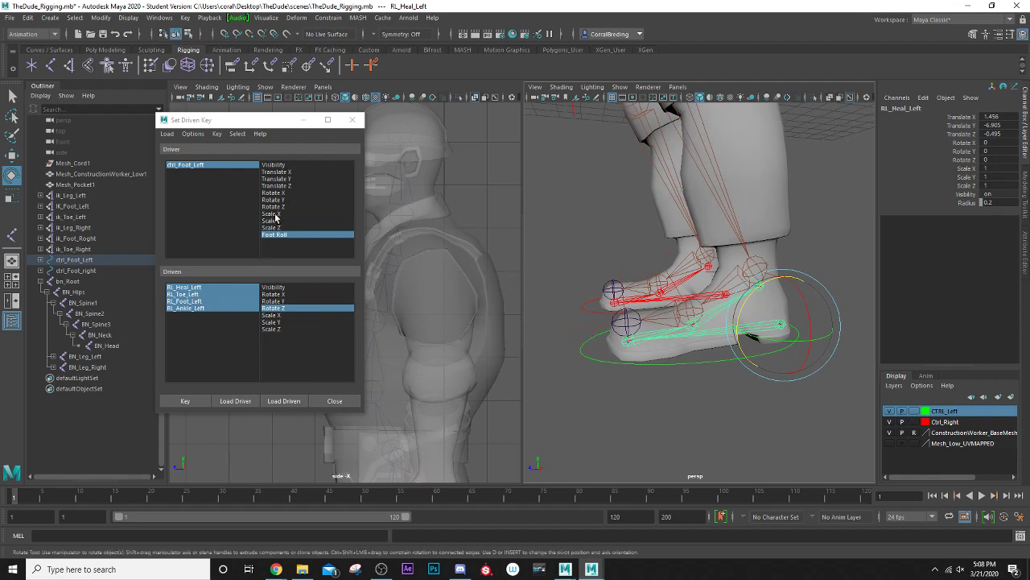
pyautogui.click(194, 401)
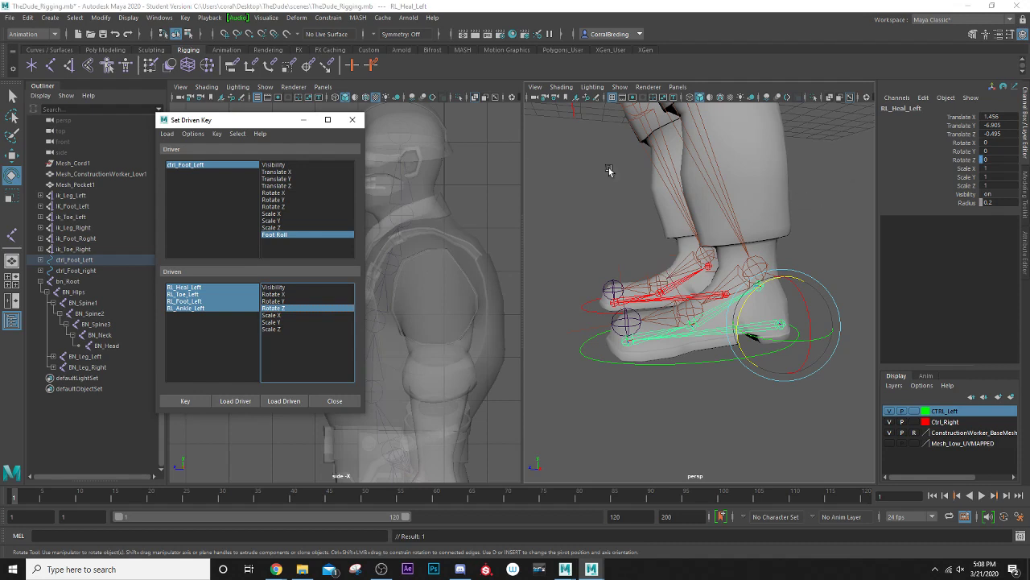
pyautogui.doubleClick(981, 158)
# - Select the left foot control and set its Foot Roll to -10
pyautogui.click(229, 166)
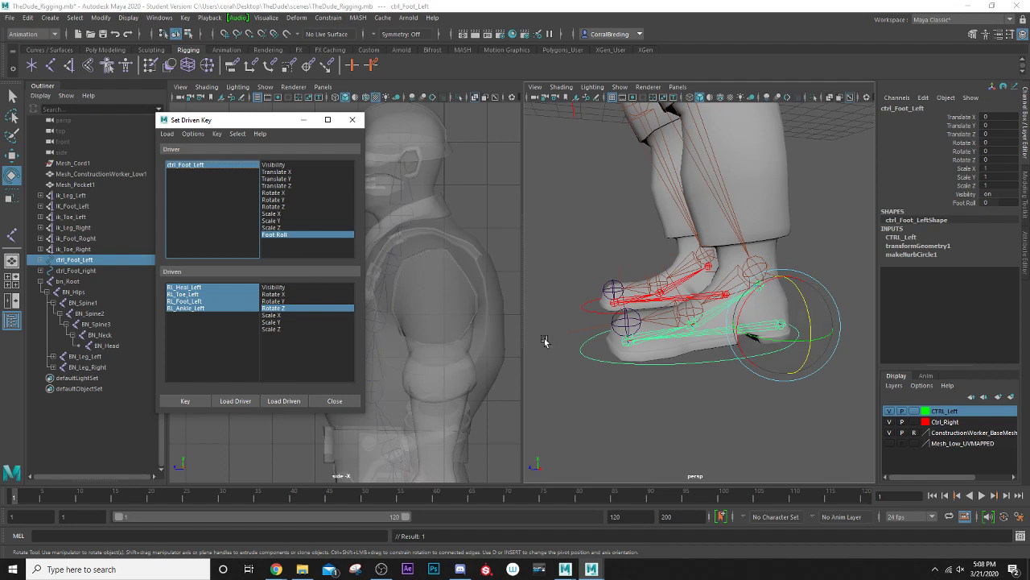
pyautogui.click(995, 202)
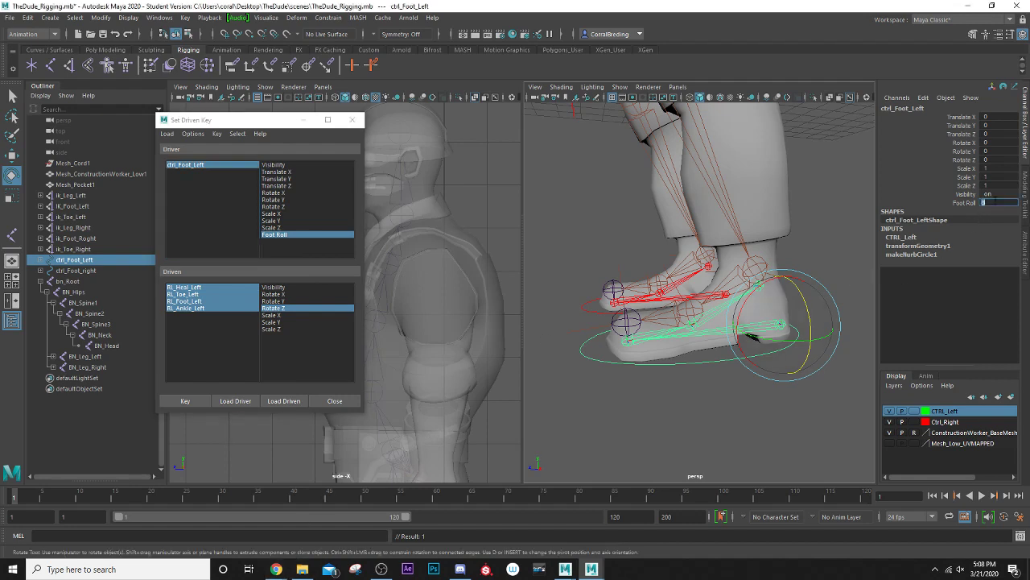
pyautogui.write('-10')
pyautogui.press('Return')
# - Rotate the RL_Heal_Left joint about 32 degrees in Z to lift the toes and key this pose to the Foot Roll
pyautogui.scroll(-3, 674, 379)
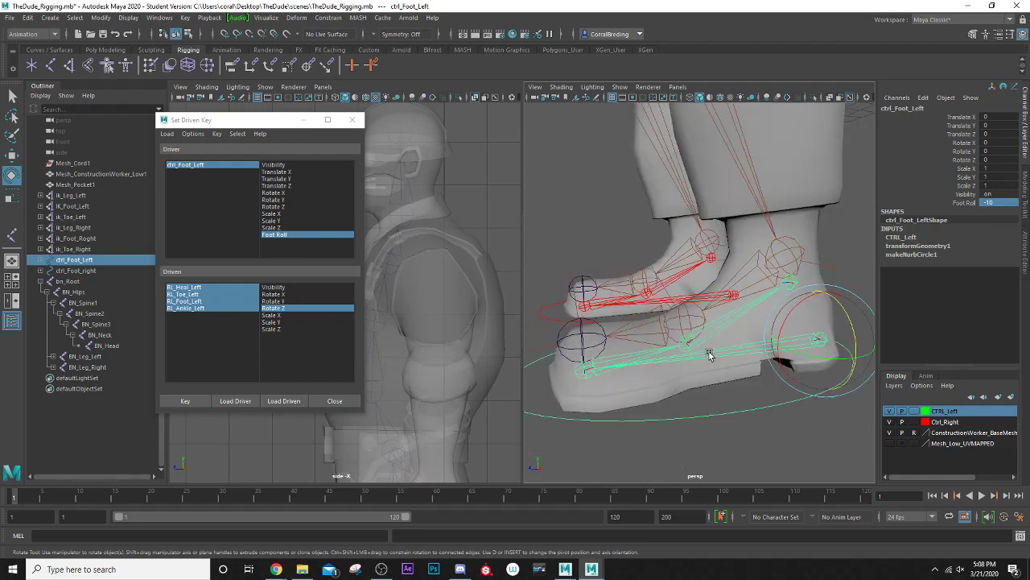
pyautogui.click(724, 357)
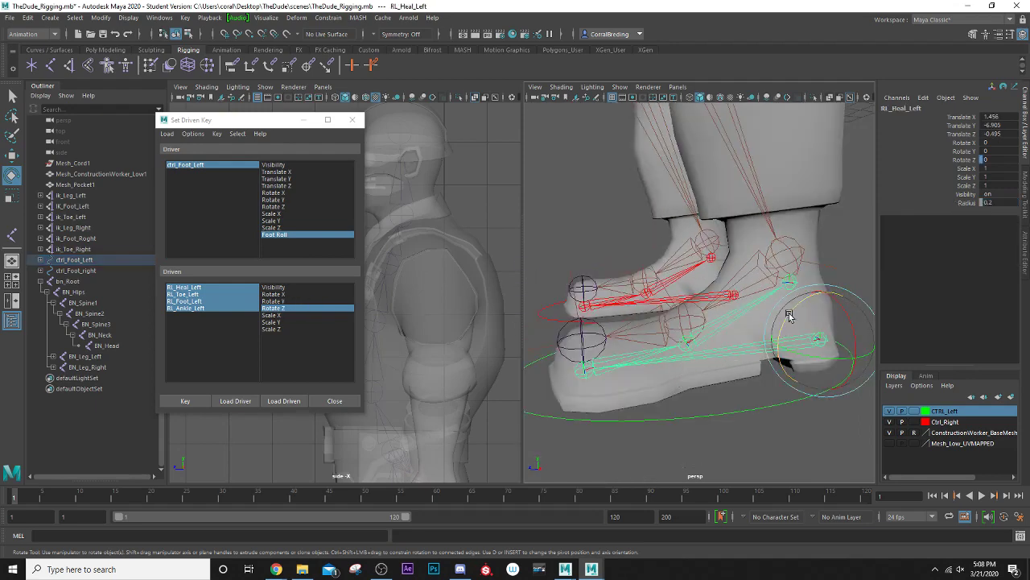
pyautogui.moveTo(790, 313); pyautogui.dragTo(810, 299)
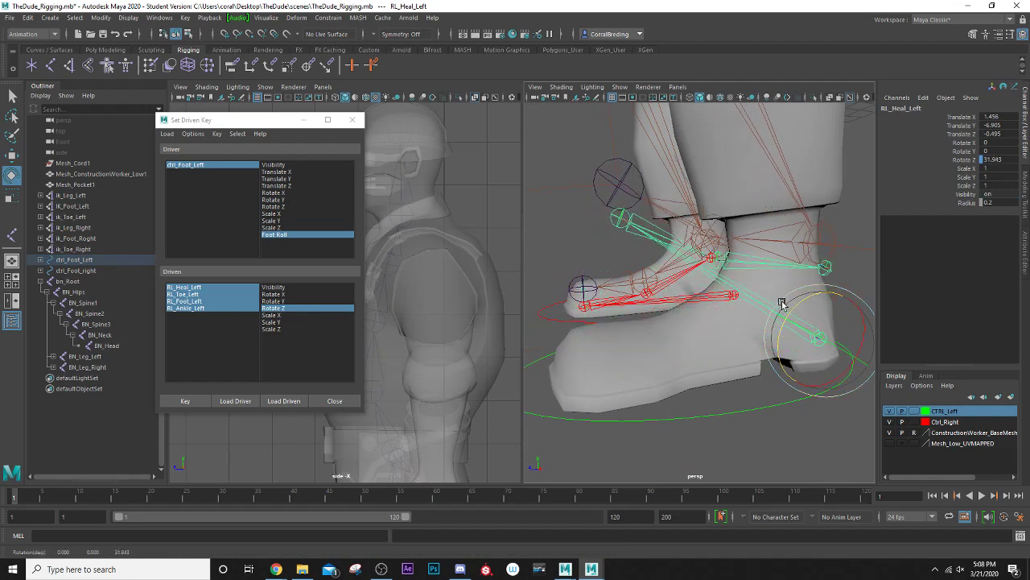
pyautogui.scroll(-6, 781, 303)
pyautogui.keyDown('alt'); pyautogui.moveTo(645, 272); pyautogui.dragTo(748, 285); pyautogui.keyUp('alt')
pyautogui.scroll(5, 665, 271)
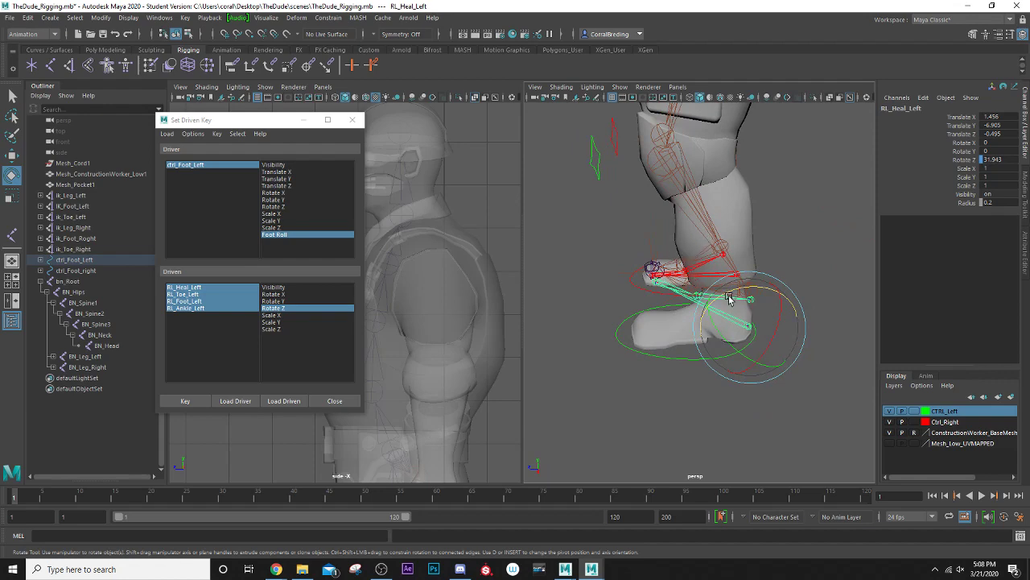
pyautogui.keyDown('alt'); pyautogui.moveTo(688, 314); pyautogui.dragTo(756, 284); pyautogui.keyUp('alt')
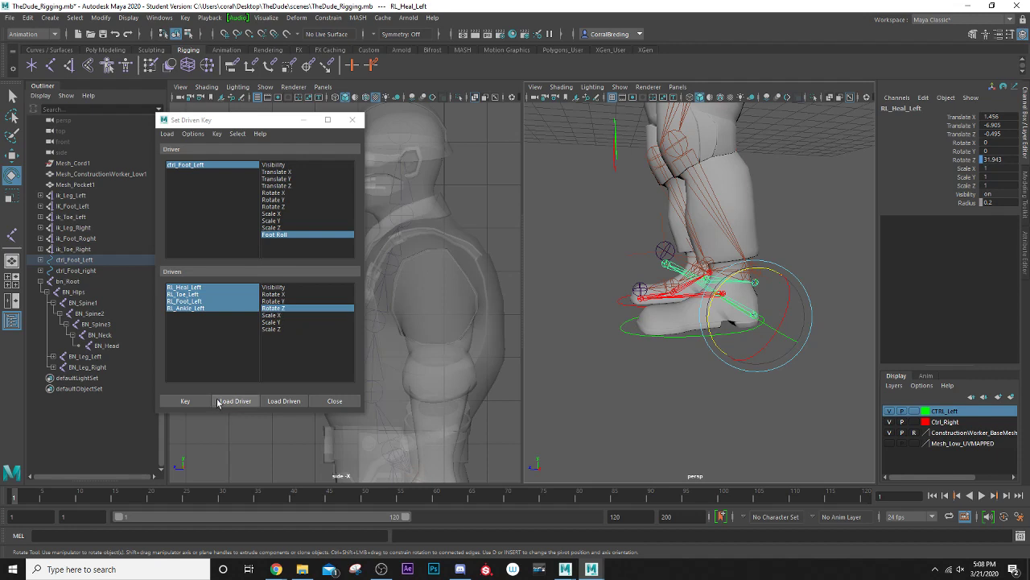
pyautogui.click(207, 168)
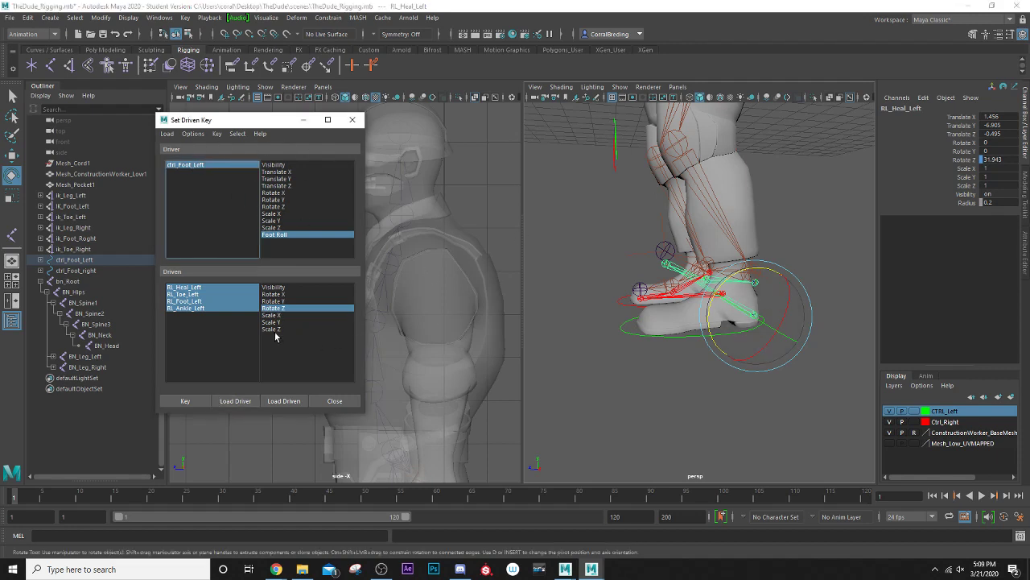
pyautogui.click(194, 403)
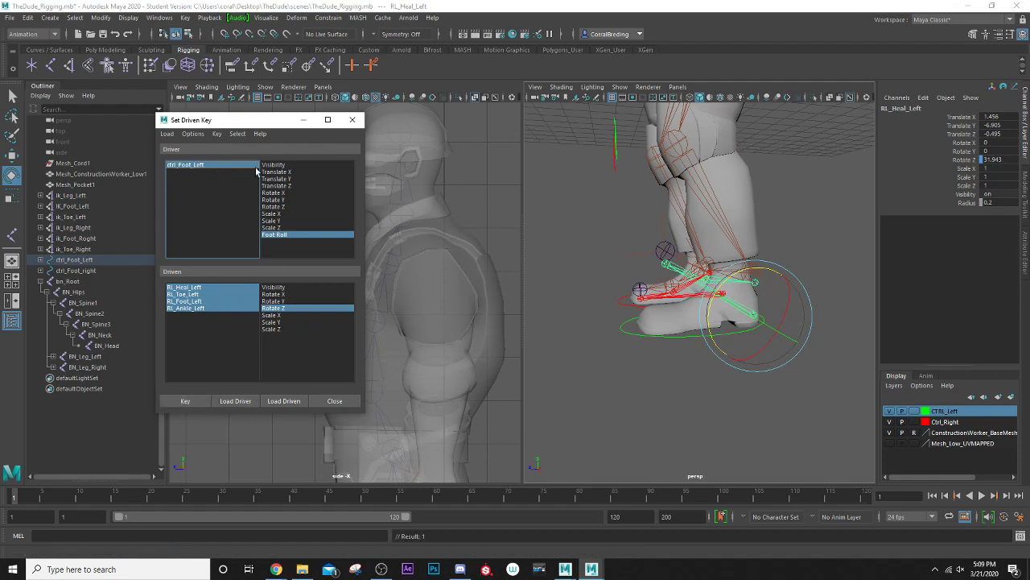
# - Set the left foot control's Foot Roll to 10 and rotate the RL_Toe_Left joint about 45.5 degrees in Z
pyautogui.click(222, 165)
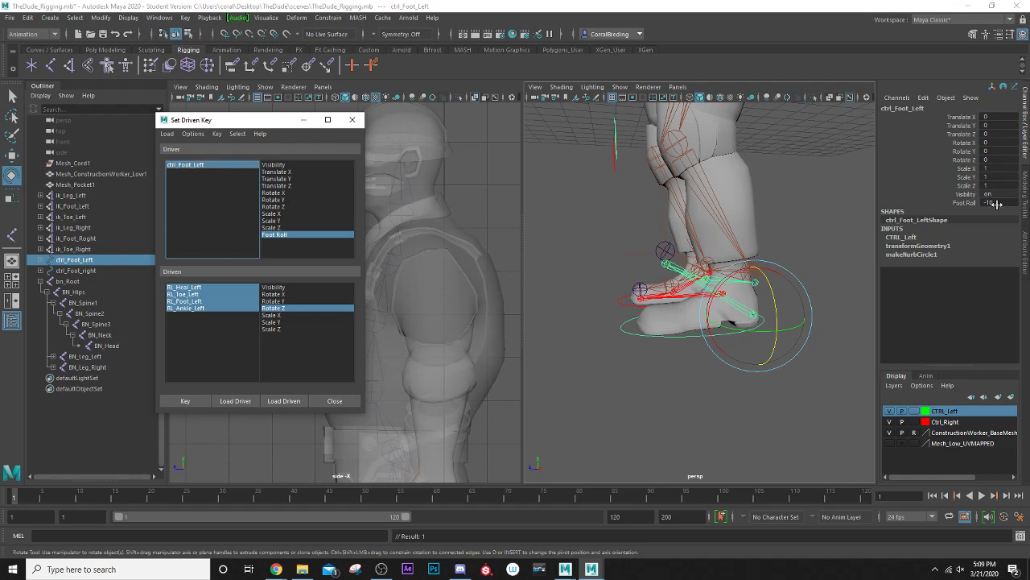
pyautogui.keyDown('ctrl'); pyautogui.moveTo(1012, 203); pyautogui.dragTo(1021, 202); pyautogui.keyUp('ctrl')
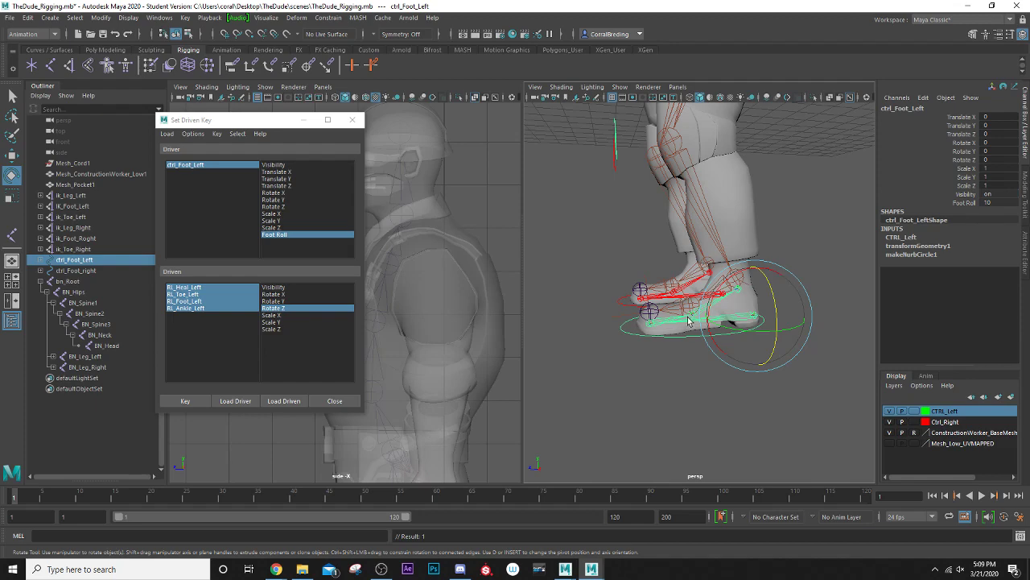
pyautogui.scroll(3, 688, 320)
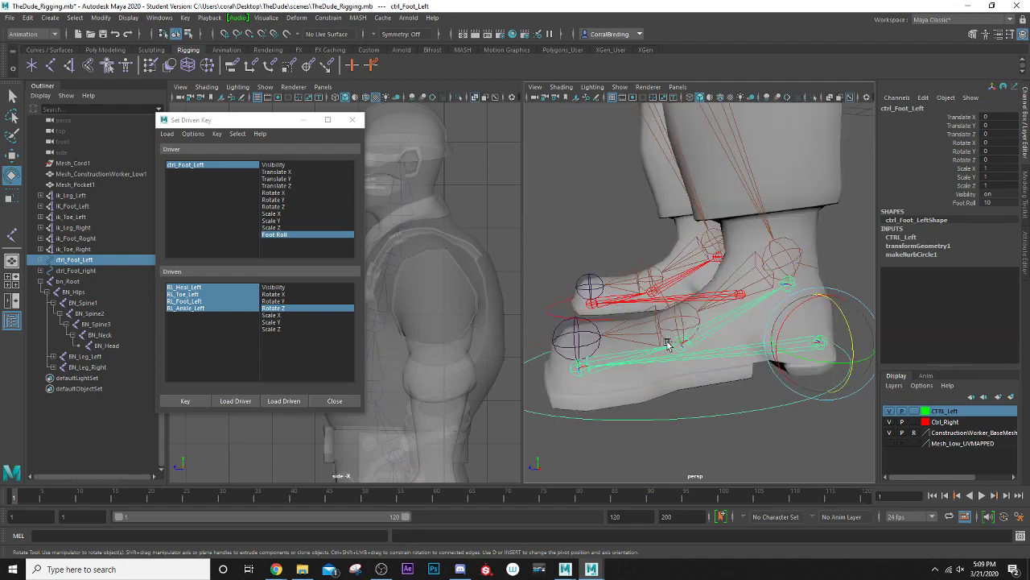
pyautogui.keyDown('alt'); pyautogui.moveTo(620, 370); pyautogui.dragTo(670, 318); pyautogui.keyUp('alt')
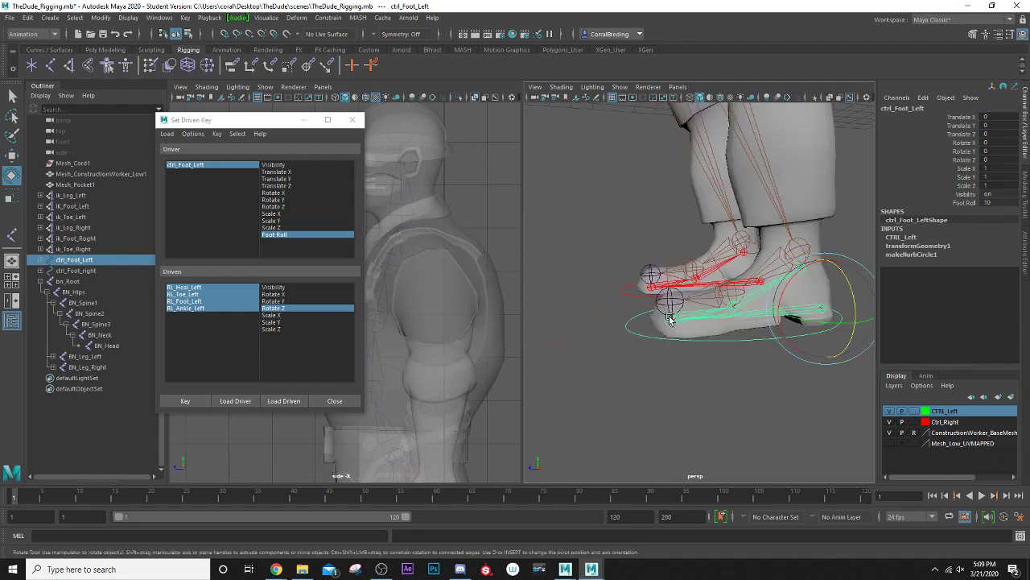
pyautogui.click(665, 320)
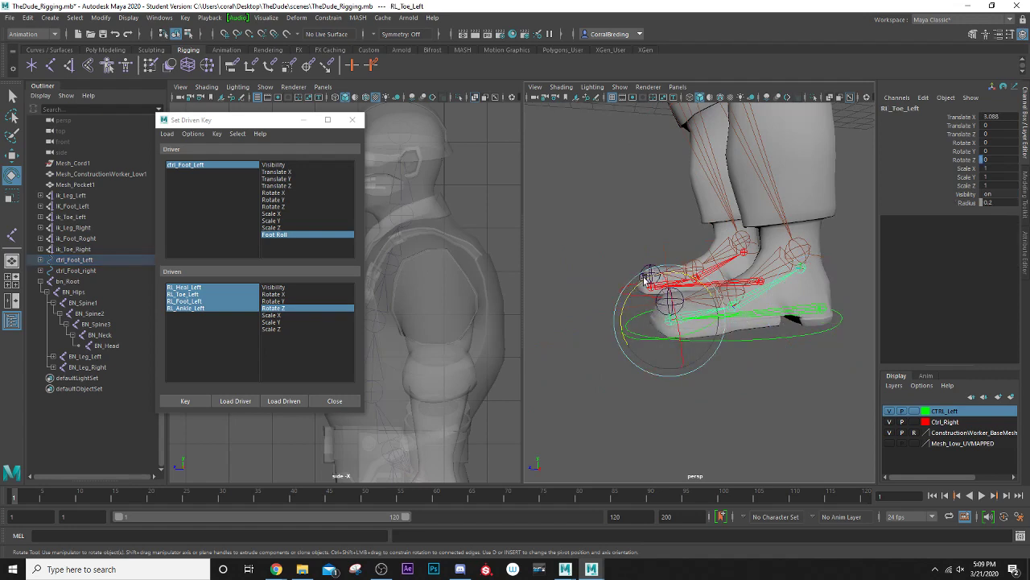
pyautogui.moveTo(644, 276); pyautogui.dragTo(619, 302)
pyautogui.scroll(-5, 649, 232)
pyautogui.keyDown('alt'); pyautogui.moveTo(633, 219); pyautogui.dragTo(607, 243); pyautogui.keyUp('alt')
pyautogui.moveTo(664, 282); pyautogui.dragTo(661, 285)
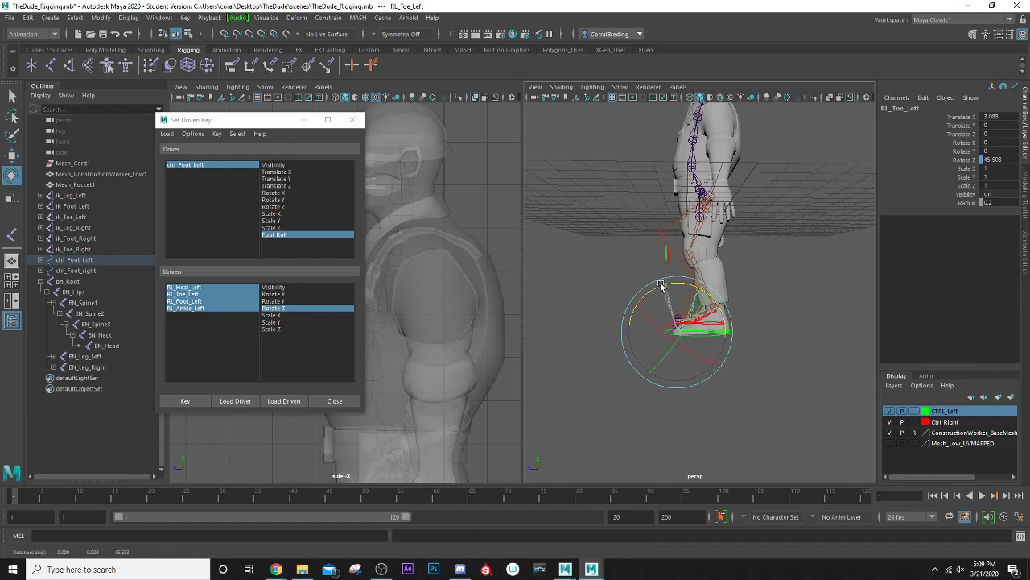
# - Set the RL_Toe_Left joint's Rotate Z to exactly 45 and key this pose to the Foot Roll
pyautogui.scroll(3, 656, 291)
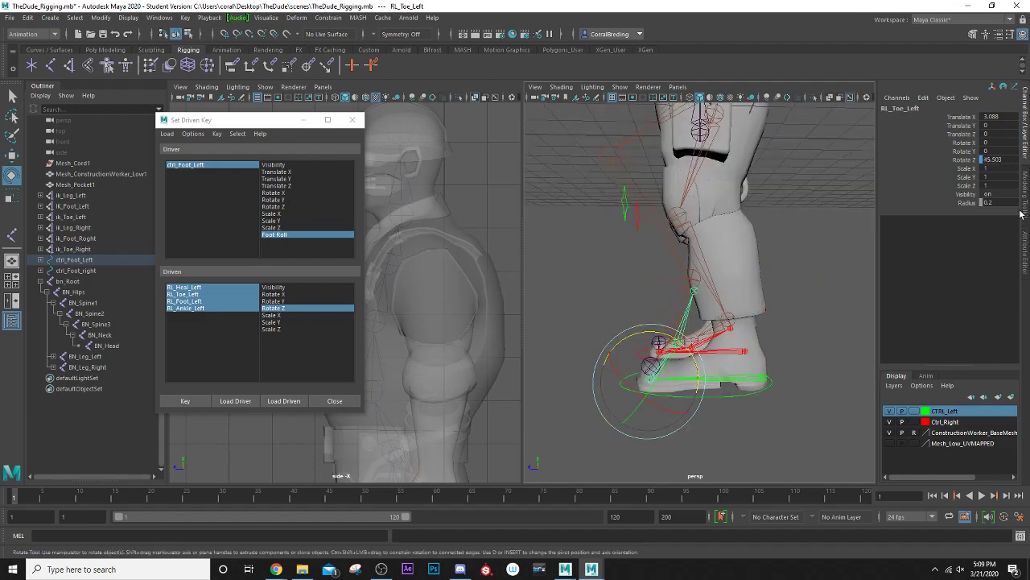
pyautogui.doubleClick(995, 159)
pyautogui.press('Return')
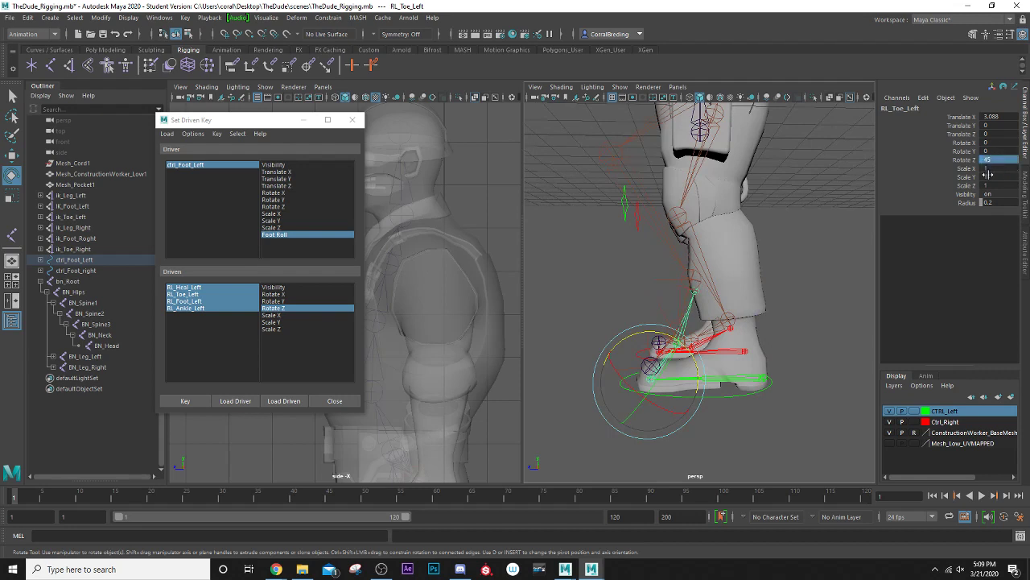
pyautogui.scroll(5, 653, 357)
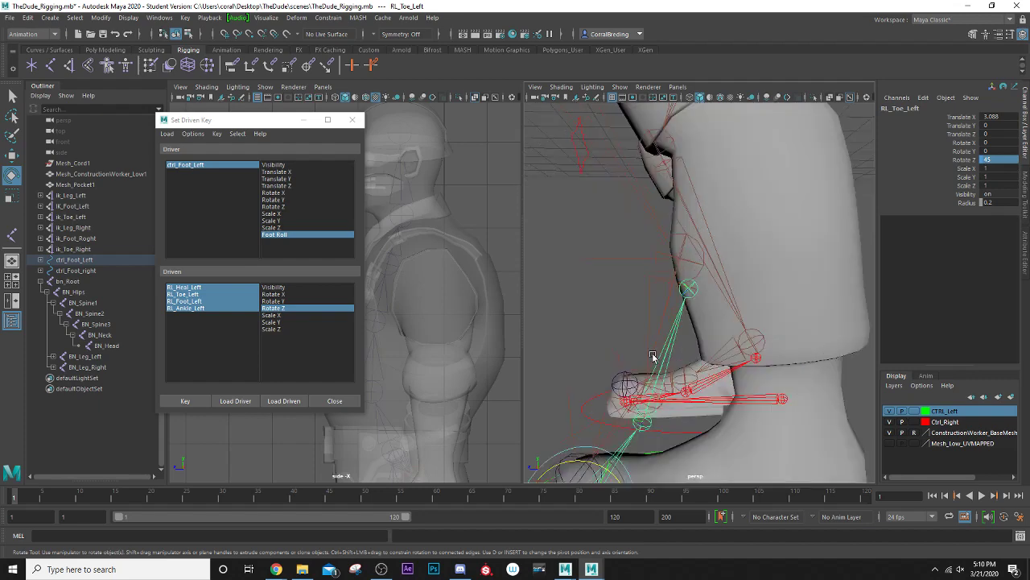
pyautogui.scroll(-6, 628, 366)
pyautogui.keyDown('alt'); pyautogui.moveTo(644, 354); pyautogui.dragTo(669, 340); pyautogui.keyUp('alt')
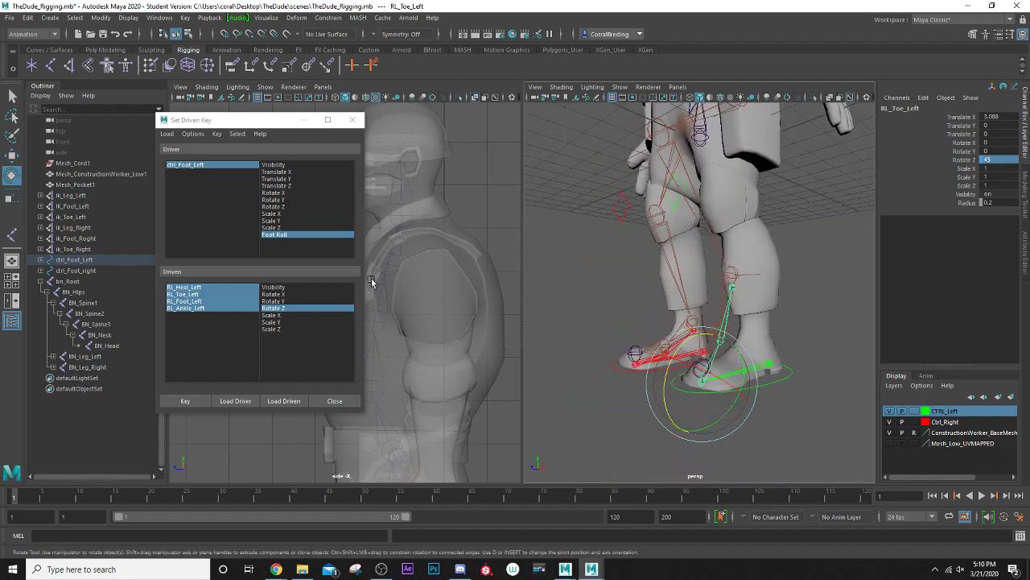
pyautogui.click(201, 399)
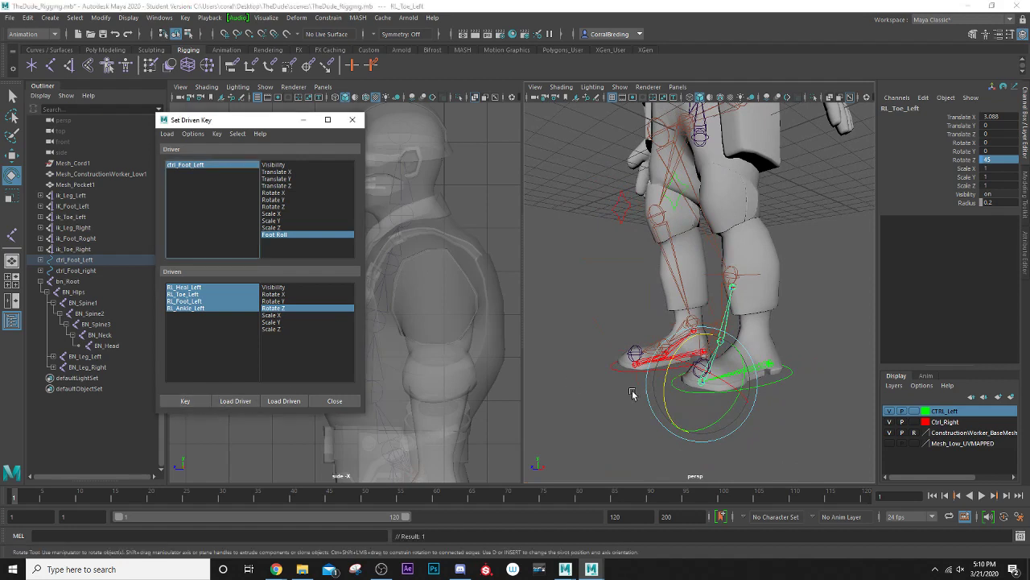
# - Test the keyed roll by scrubbing the left foot control's Foot Roll value and checking how the foot moves
pyautogui.click(207, 164)
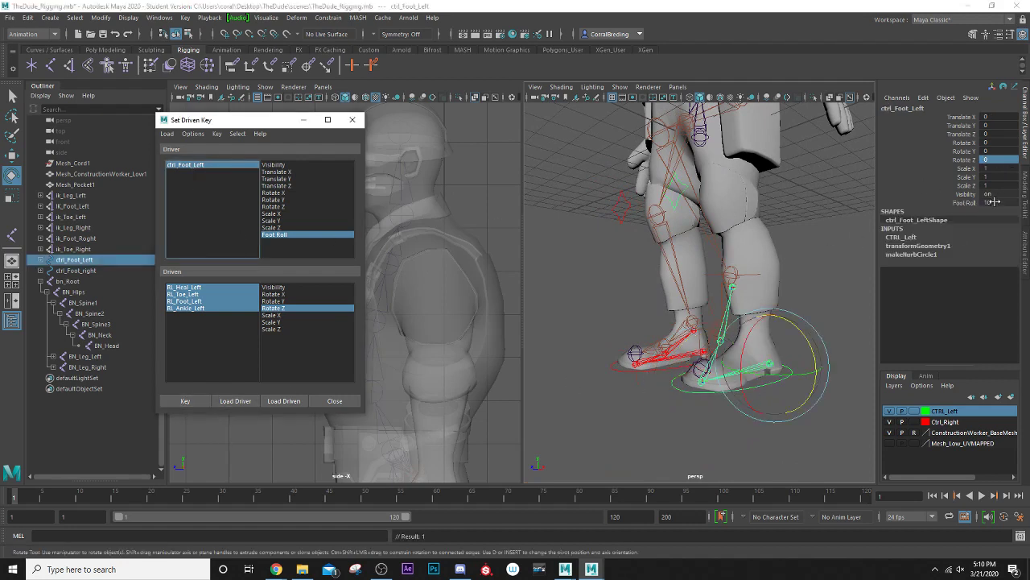
pyautogui.moveTo(995, 202)
pyautogui.mouseDown()
pyautogui.moveTo(978, 202)
pyautogui.moveTo(1010, 202)
pyautogui.moveTo(985, 202)
pyautogui.moveTo(1008, 202)
pyautogui.moveTo(996, 202)
pyautogui.mouseUp()
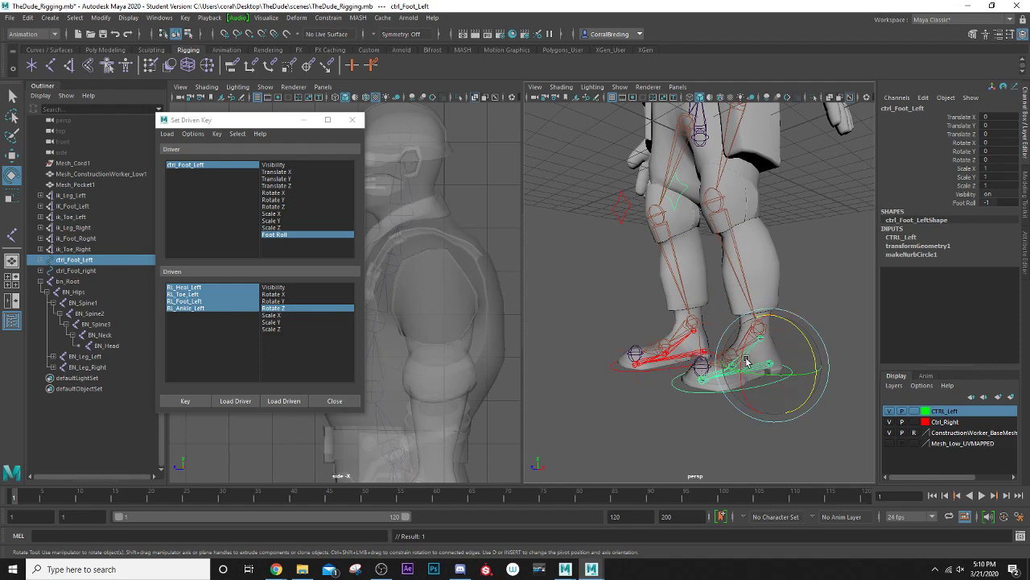
pyautogui.scroll(2, 726, 359)
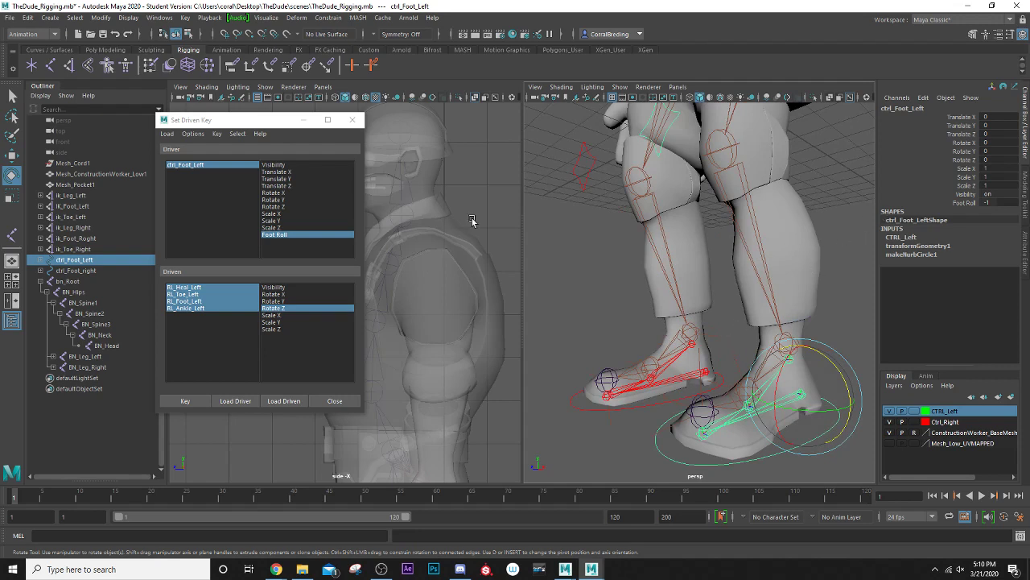
# - Set the left foot control's Foot Roll to 5 for an intermediate pose
pyautogui.click(223, 170)
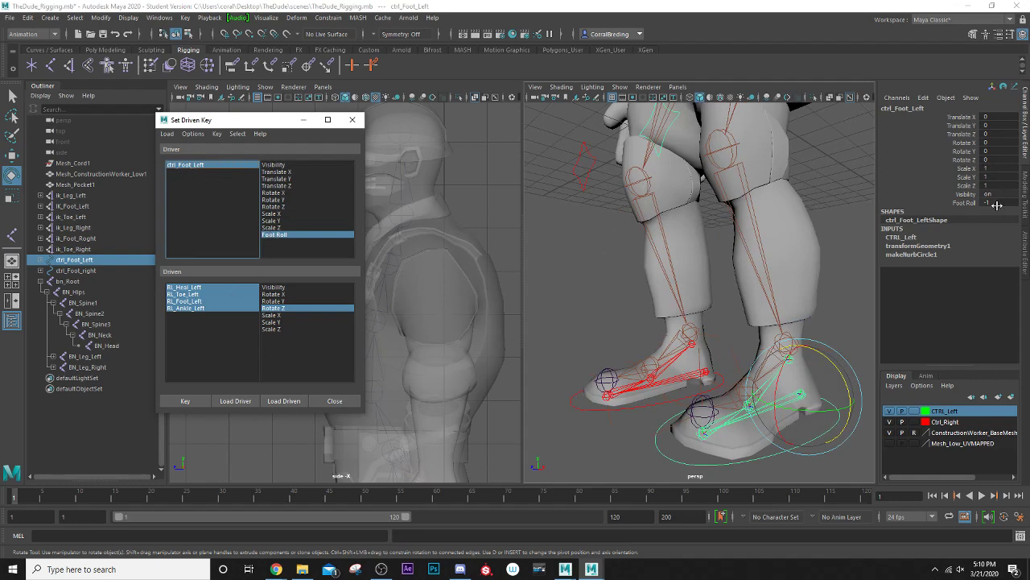
pyautogui.click(995, 203)
pyautogui.write('5')
pyautogui.press('Return')
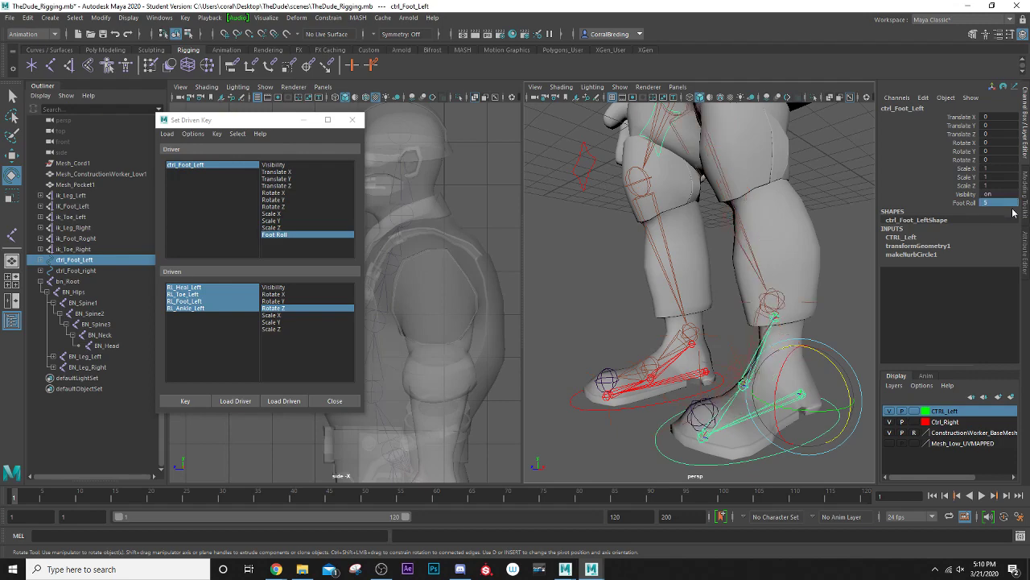
# - Select the RL_Toe_Left joint and set its Rotate Z to 0 for the intermediate pose
pyautogui.keyDown('alt'); pyautogui.moveTo(665, 411); pyautogui.dragTo(664, 385); pyautogui.keyUp('alt')
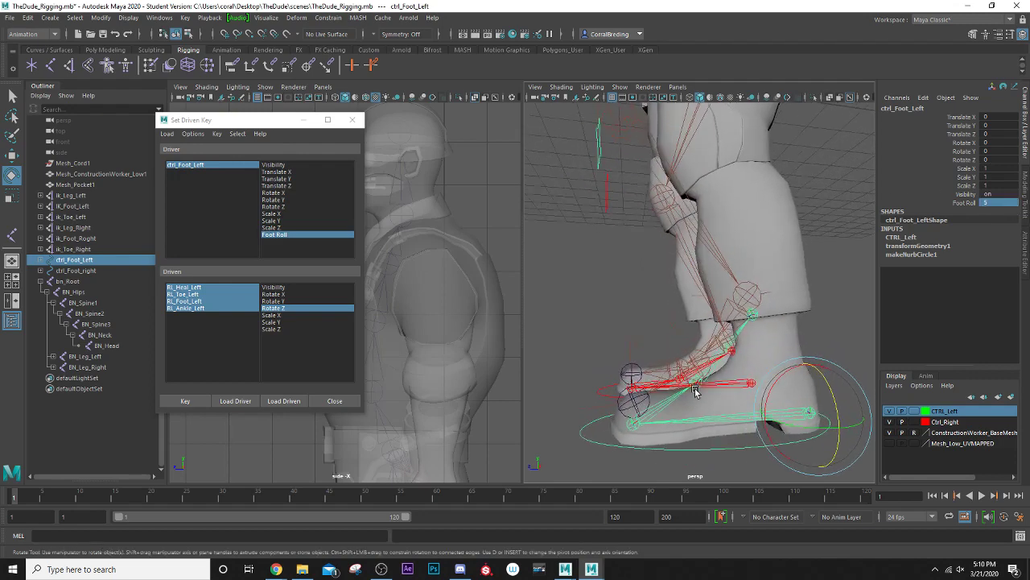
pyautogui.click(676, 410)
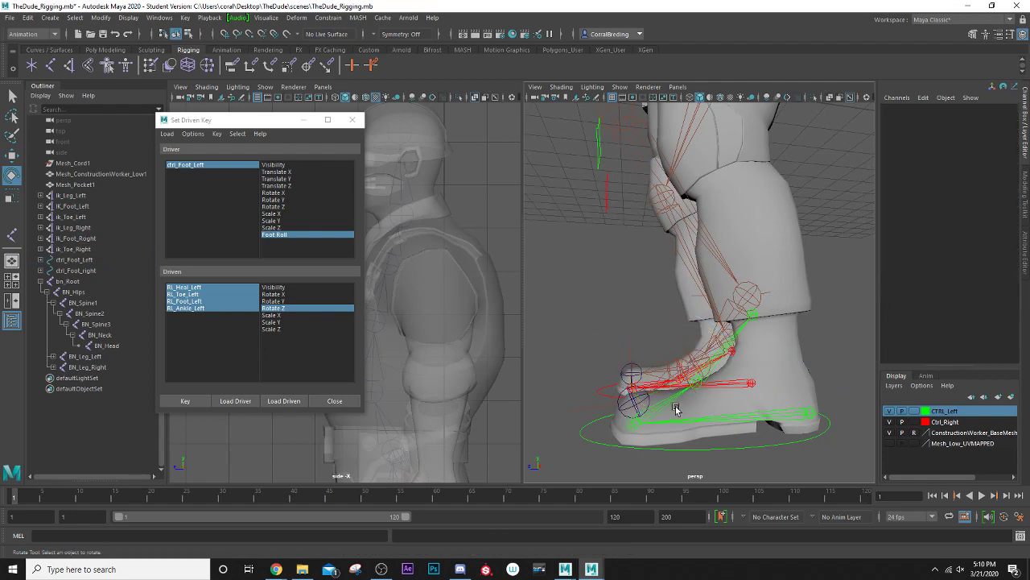
pyautogui.click(672, 401)
pyautogui.moveTo(657, 383); pyautogui.dragTo(663, 383)
pyautogui.doubleClick(998, 159)
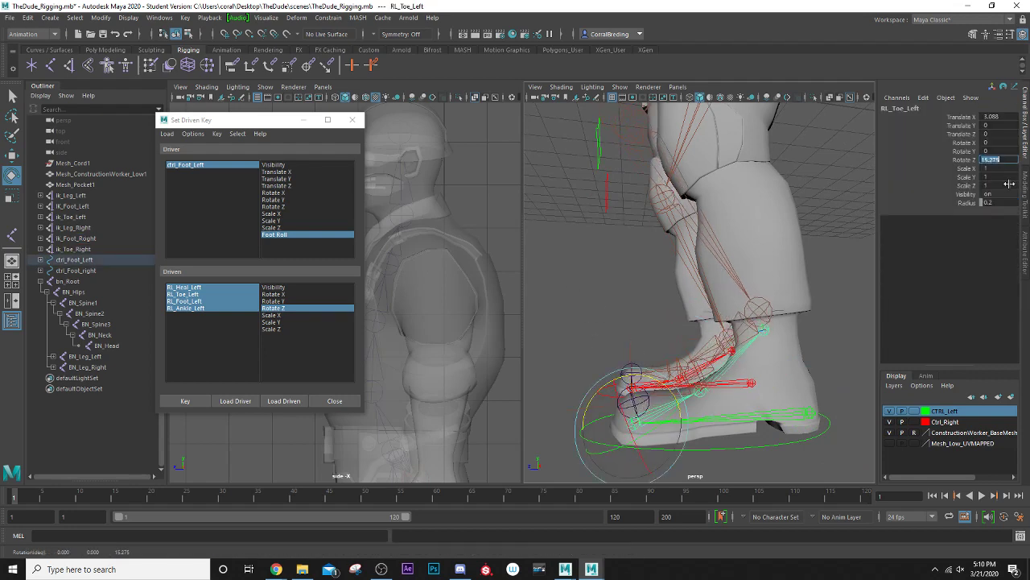
pyautogui.write('0')
pyautogui.press('Return')
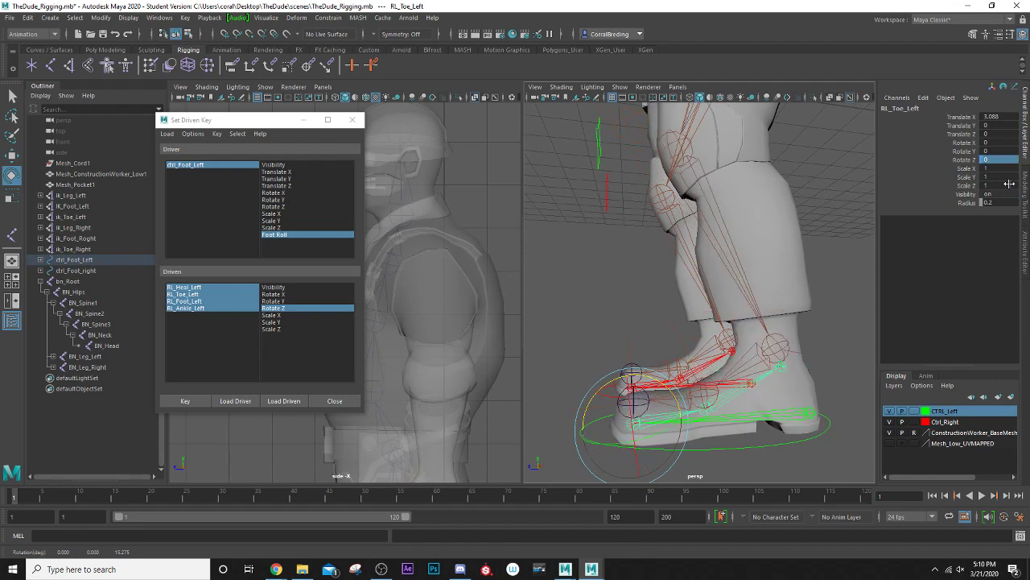
# - Rotate the RL_Foot_Left joint about 31 degrees in Z to lift the heel from the ball, and key the pose
pyautogui.click(720, 403)
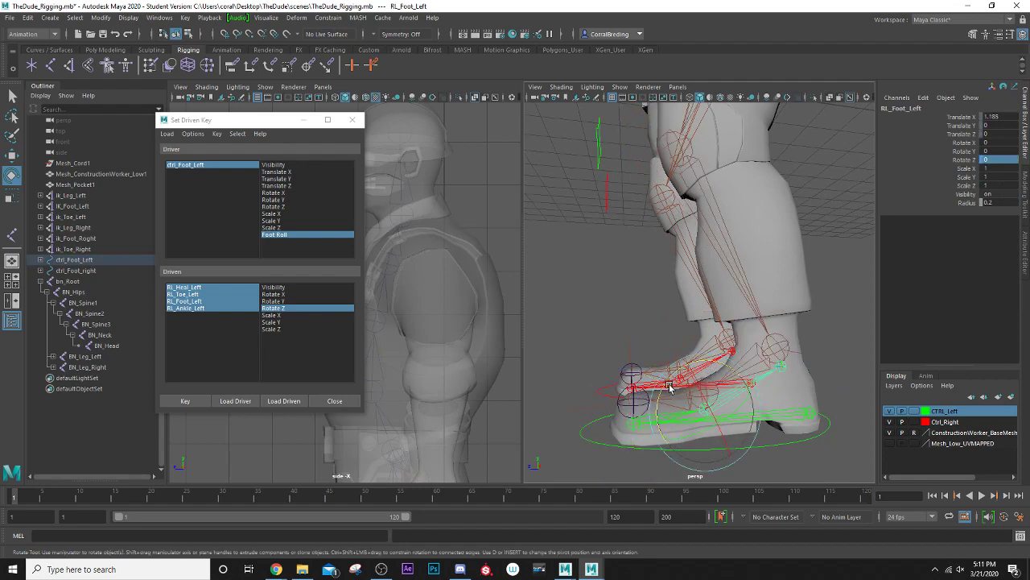
pyautogui.moveTo(665, 390); pyautogui.dragTo(665, 416)
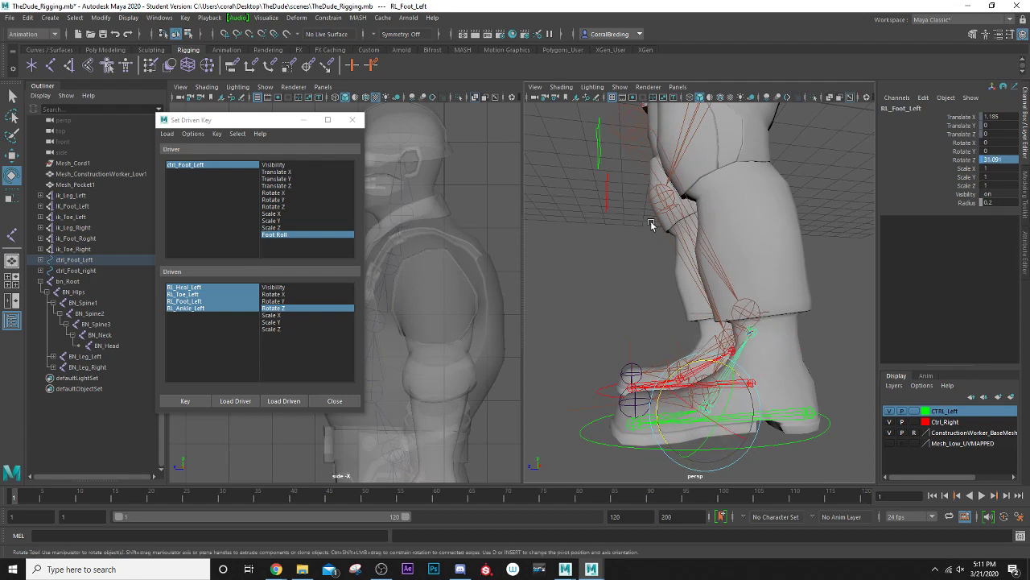
pyautogui.click(185, 400)
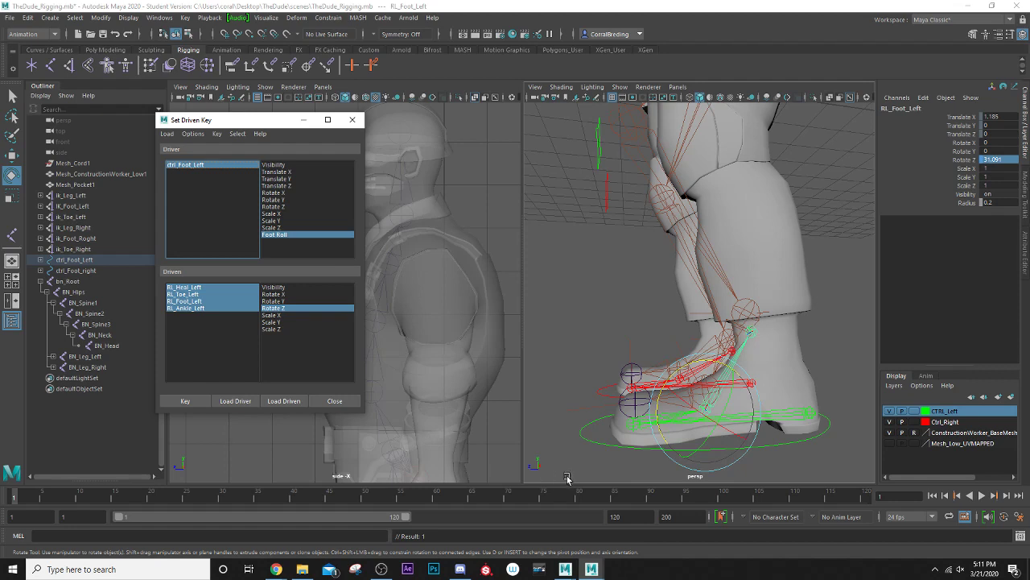
# - Scrub the left foot control's Foot Roll to test the keyed poses, and return it to 0
pyautogui.click(212, 165)
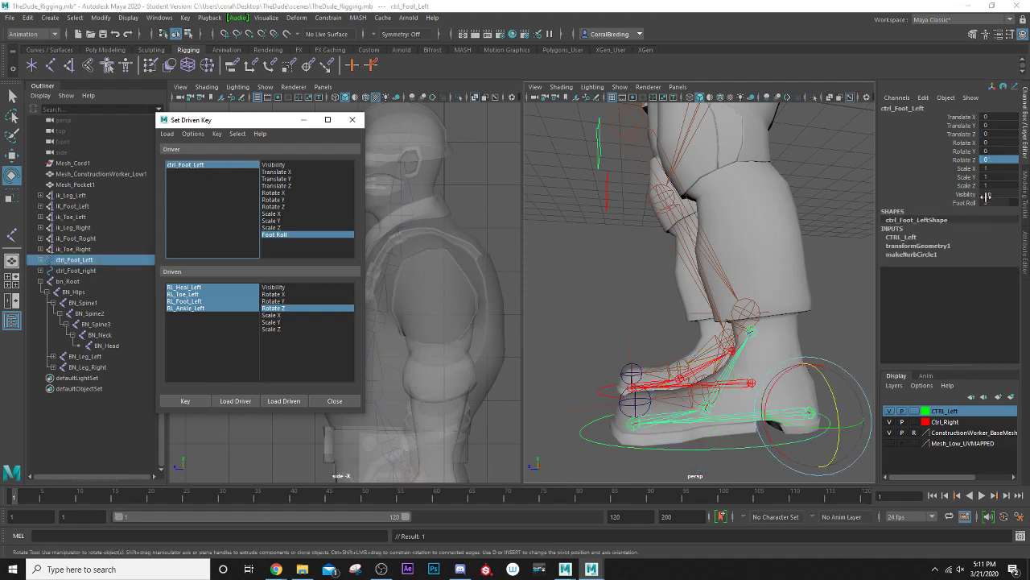
pyautogui.moveTo(995, 202)
pyautogui.mouseDown()
pyautogui.moveTo(1017, 202)
pyautogui.moveTo(988, 202)
pyautogui.moveTo(1000, 202)
pyautogui.mouseUp()
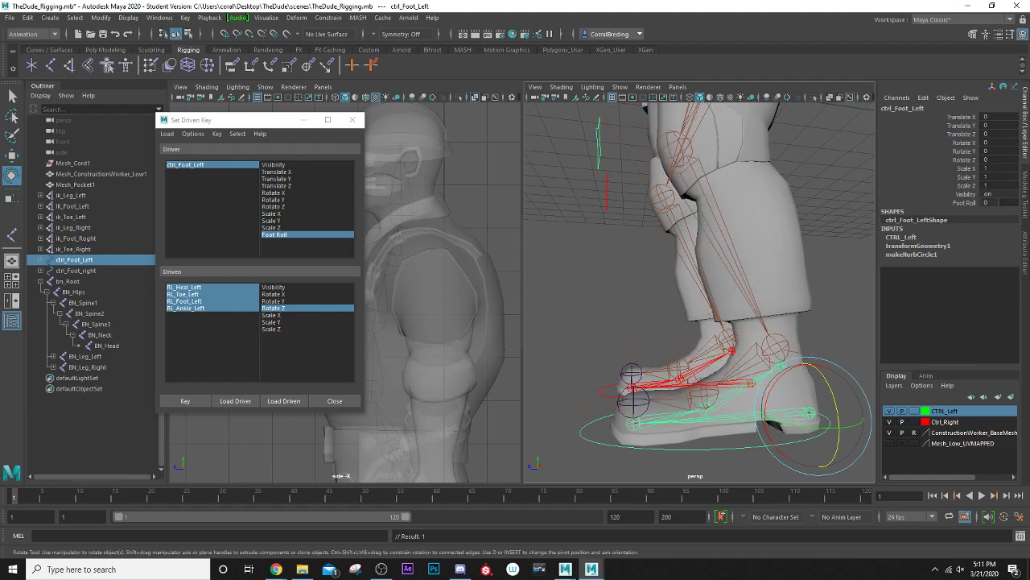
# - Select the RL_Heal_Right joint with its whole hierarchy and load those joints as the driven objects
pyautogui.scroll(-6, 571, 318)
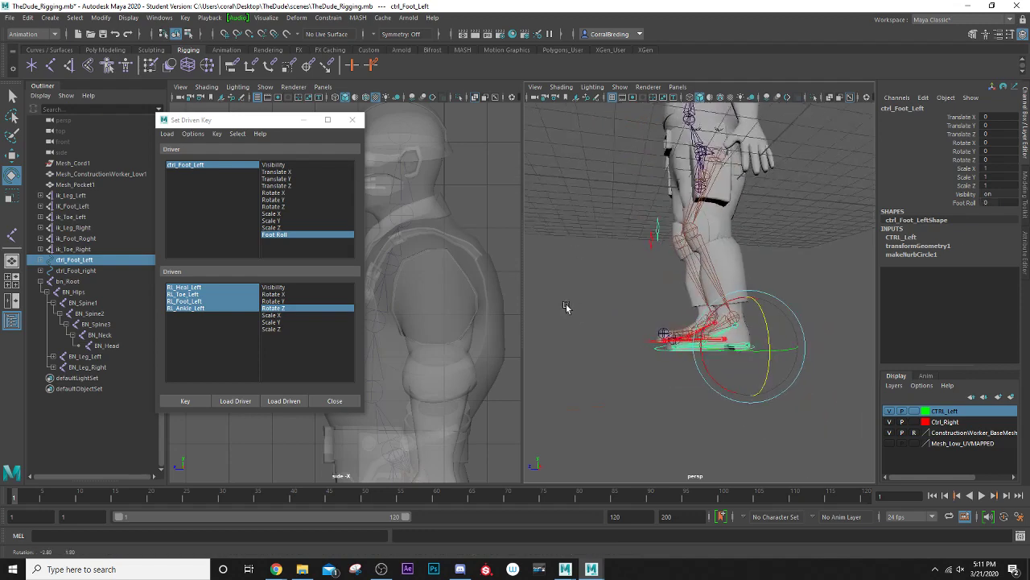
pyautogui.keyDown('alt'); pyautogui.moveTo(566, 304); pyautogui.dragTo(638, 318); pyautogui.keyUp('alt')
pyautogui.scroll(10, 636, 318)
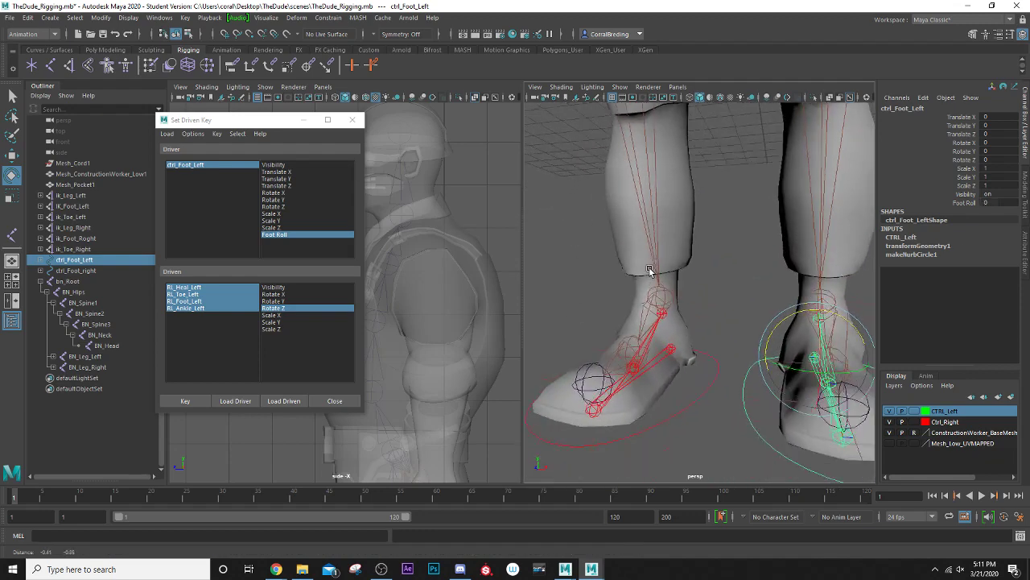
pyautogui.keyDown('alt'); pyautogui.moveTo(616, 314); pyautogui.dragTo(785, 361); pyautogui.keyUp('alt')
pyautogui.click(785, 363)
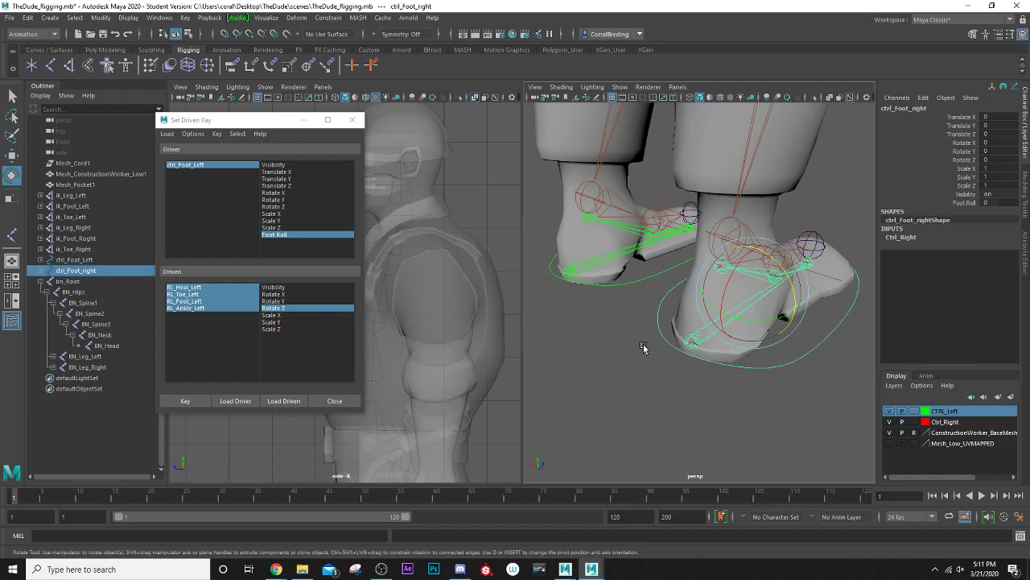
pyautogui.click(692, 339)
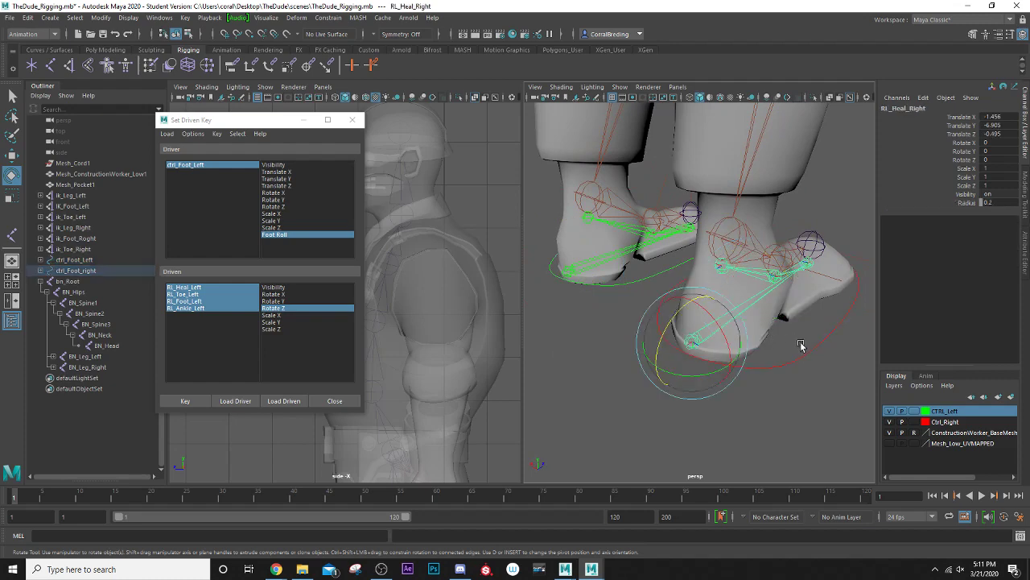
pyautogui.moveTo(803, 347)
pyautogui.keyDown('alt'); pyautogui.mouseDown()
pyautogui.moveTo(765, 335)
pyautogui.moveTo(793, 354)
pyautogui.mouseUp(); pyautogui.keyUp('alt')
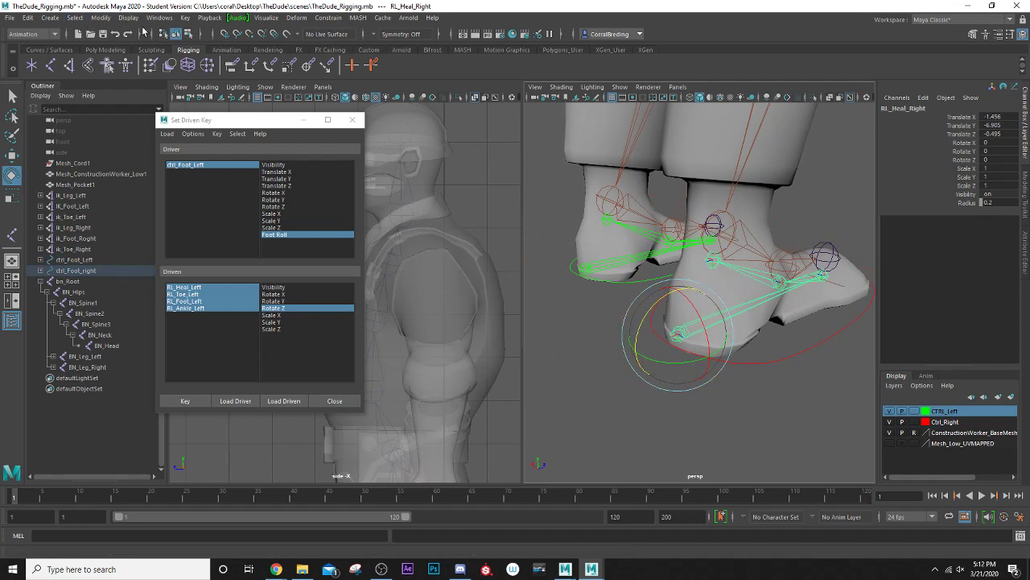
pyautogui.click(74, 18)
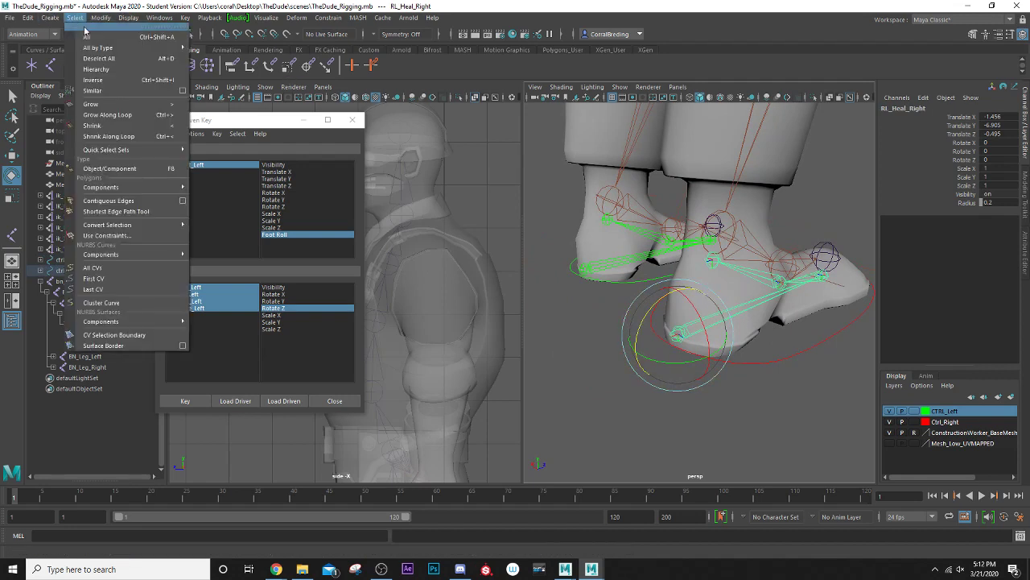
pyautogui.click(102, 79)
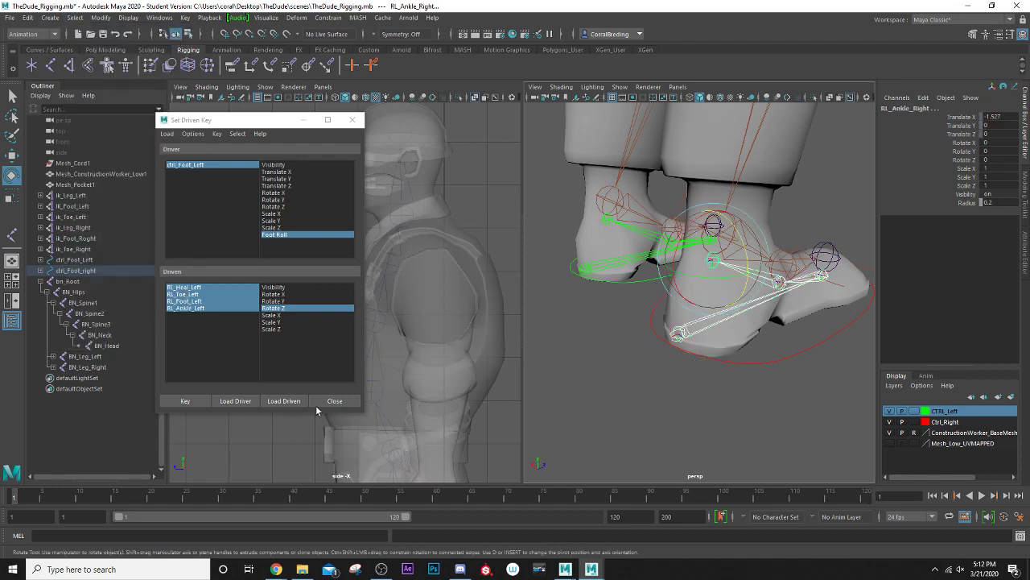
pyautogui.click(278, 401)
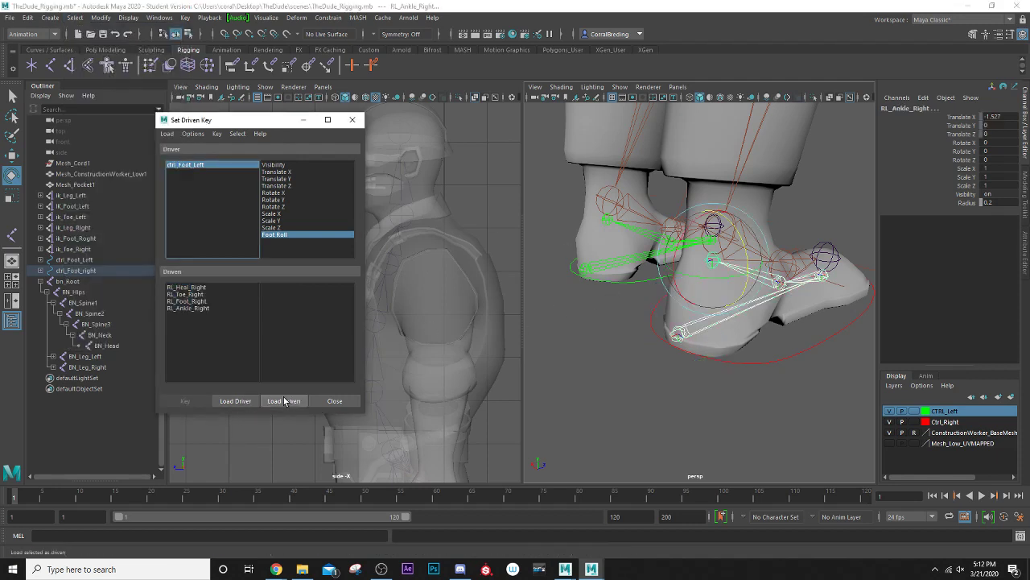
# - Load ctrl_Foot_right as the driver and choose its Foot Roll attribute
pyautogui.click(771, 362)
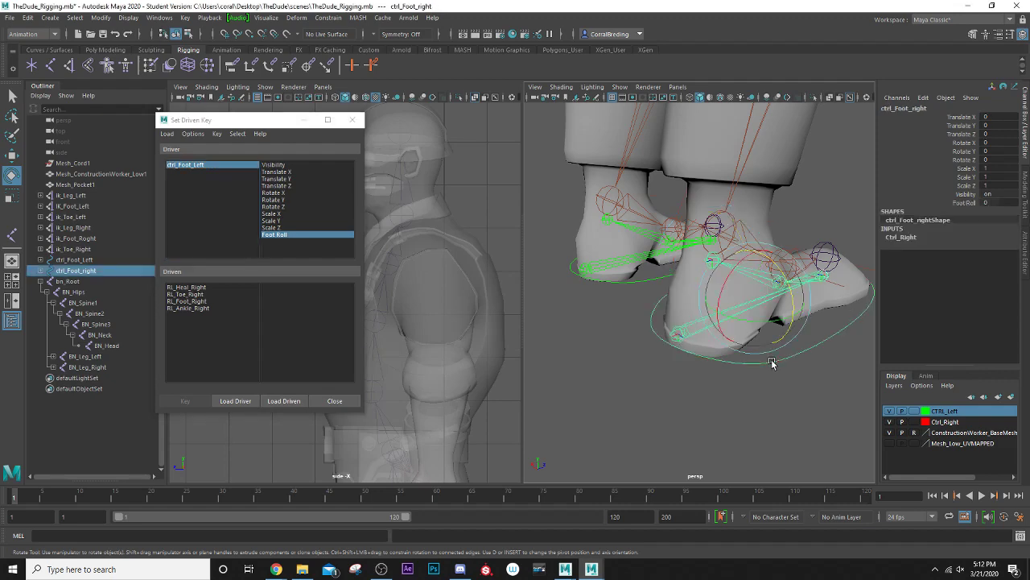
pyautogui.keyDown('alt'); pyautogui.moveTo(594, 317); pyautogui.dragTo(637, 322); pyautogui.keyUp('alt')
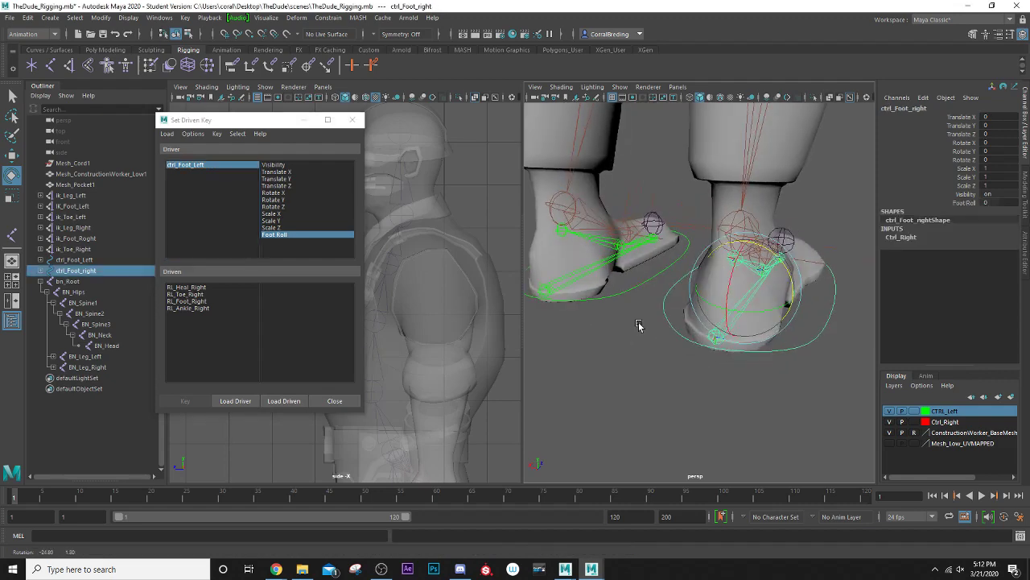
pyautogui.click(236, 401)
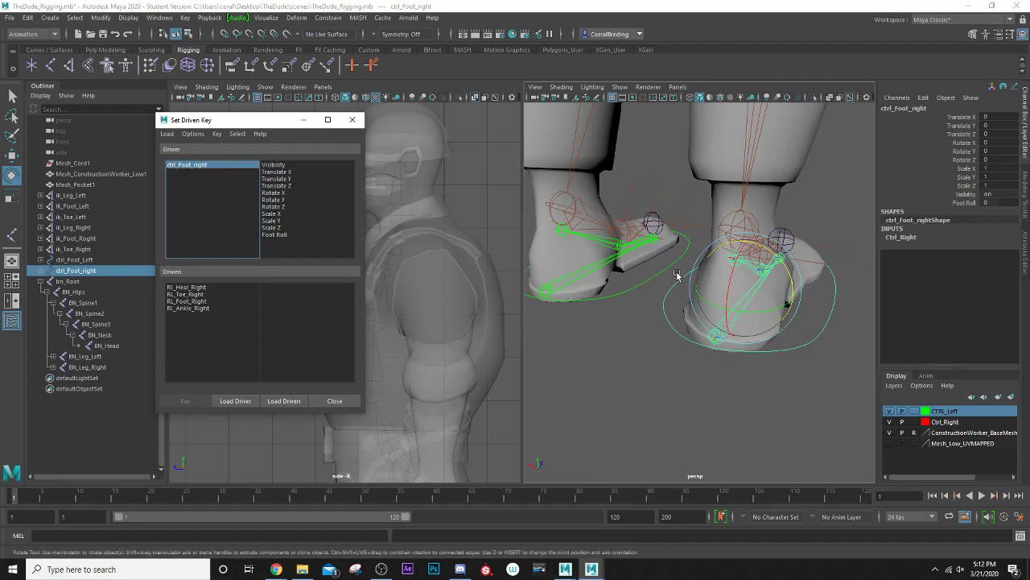
pyautogui.click(277, 236)
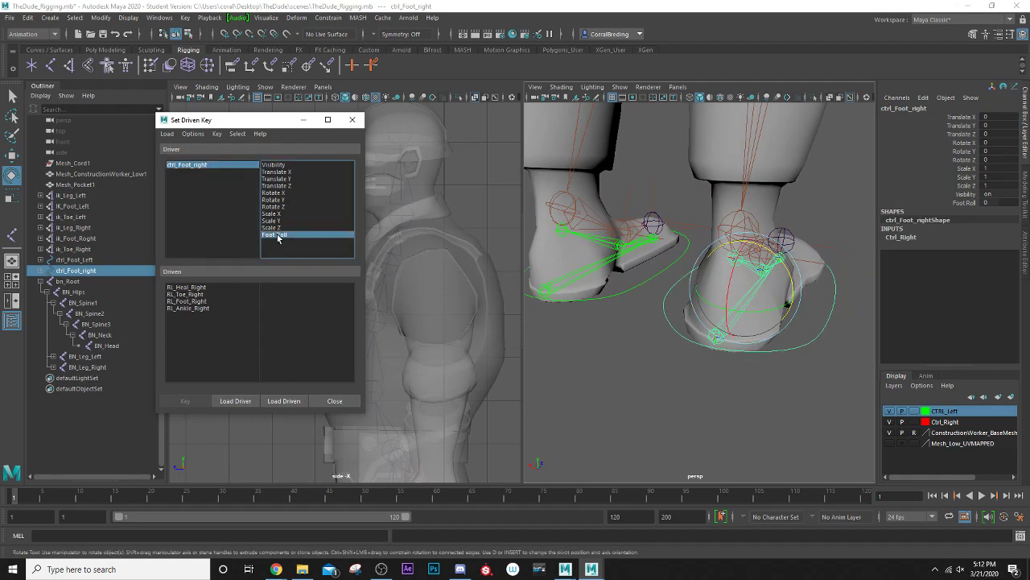
# - Choose Rotate Z on all four right-foot driven joints, RL_Heal_Right to RL_Ankle_Right, and key the neutral pose at Foot Roll 0
pyautogui.click(194, 287)
pyautogui.keyDown('shift'); pyautogui.click(197, 310); pyautogui.keyUp('shift')
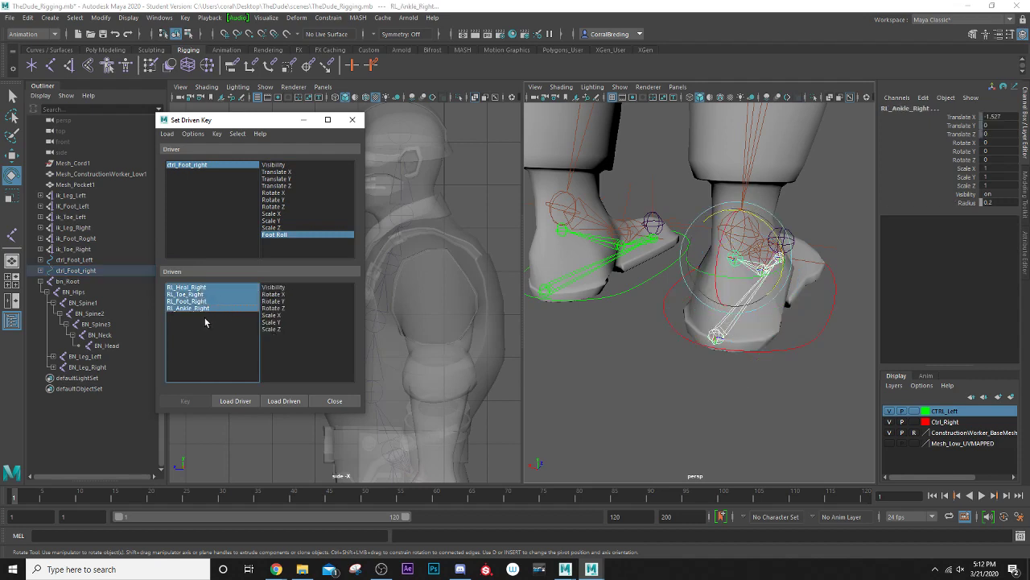
pyautogui.click(282, 308)
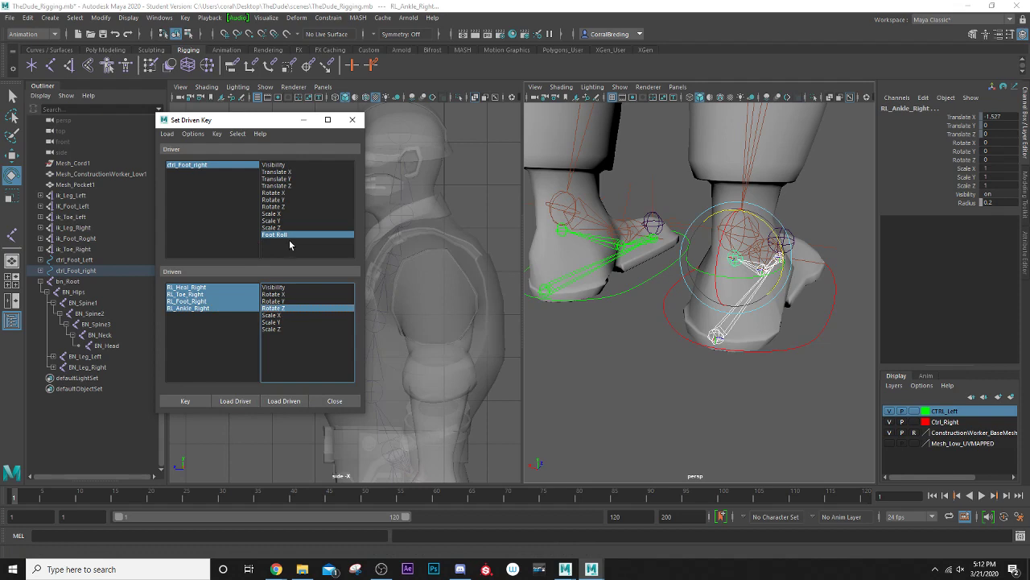
pyautogui.click(188, 400)
# - Set the right foot control's Foot Roll to -10 for the heel pose
pyautogui.click(786, 351)
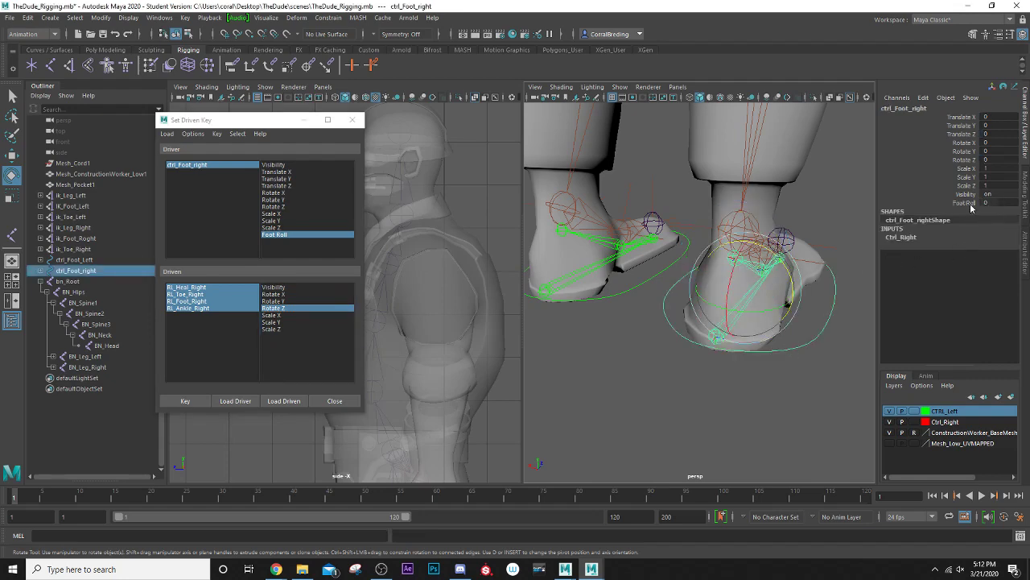
pyautogui.keyDown('alt'); pyautogui.moveTo(775, 285); pyautogui.dragTo(734, 287); pyautogui.keyUp('alt')
pyautogui.doubleClick(1006, 203)
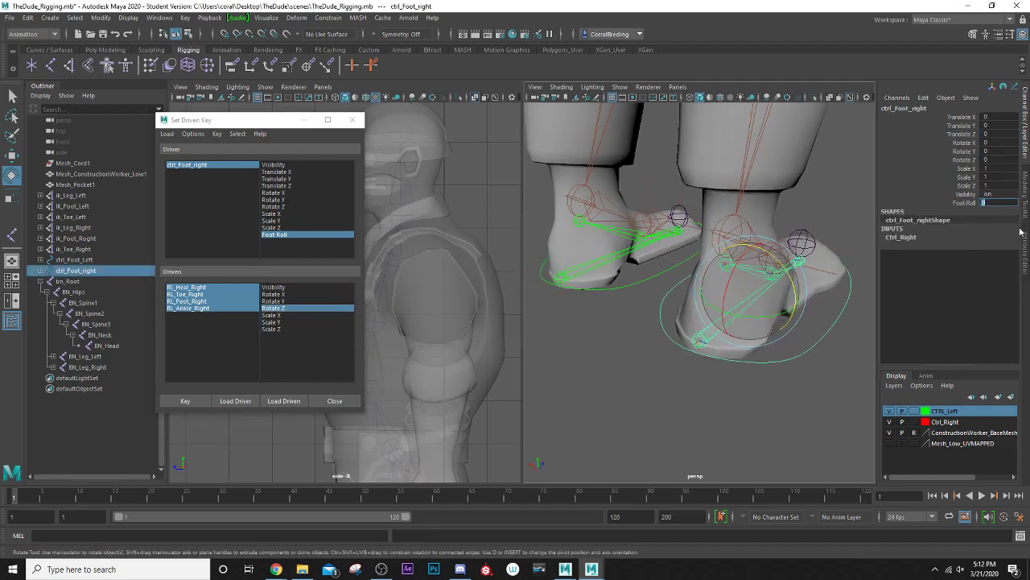
pyautogui.write('-10')
pyautogui.press('Return')
pyautogui.keyDown('alt'); pyautogui.moveTo(729, 332); pyautogui.dragTo(652, 325); pyautogui.keyUp('alt')
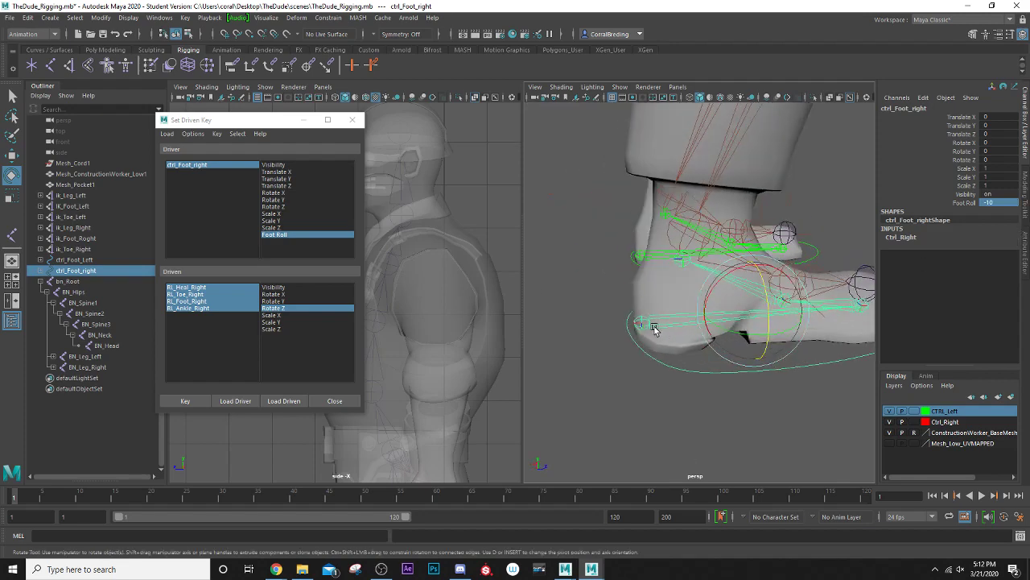
# - Rotate the RL_Heal_Right joint about 36 degrees in Z to lift the toes off the ground
pyautogui.click(649, 324)
pyautogui.moveTo(661, 280); pyautogui.dragTo(637, 277)
pyautogui.scroll(-6, 654, 245)
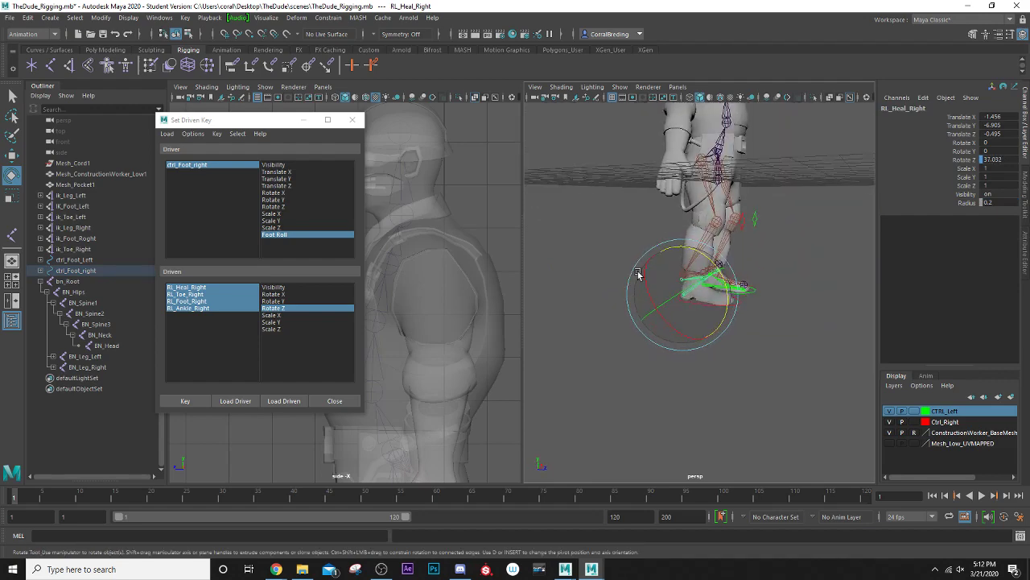
pyautogui.moveTo(702, 264)
pyautogui.mouseDown()
pyautogui.moveTo(703, 239)
pyautogui.moveTo(708, 260)
pyautogui.mouseUp()
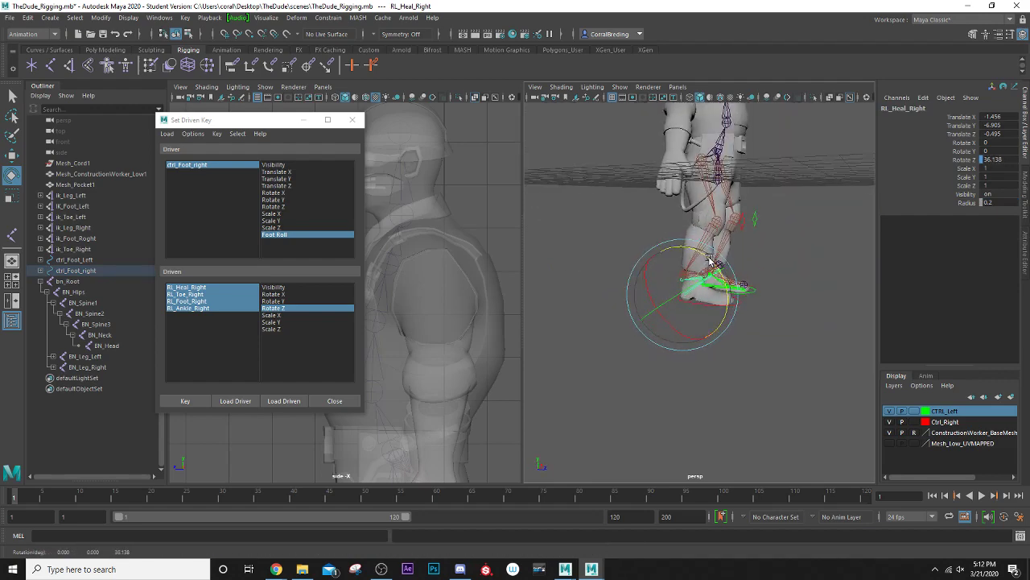
# - Set the left foot control's Foot Roll to -10 to bring up its heel pose as a reference
pyautogui.keyDown('alt'); pyautogui.moveTo(673, 343); pyautogui.dragTo(770, 353, button='right'); pyautogui.keyUp('alt')
pyautogui.keyDown('alt'); pyautogui.moveTo(770, 353); pyautogui.dragTo(789, 319); pyautogui.keyUp('alt')
pyautogui.click(783, 311)
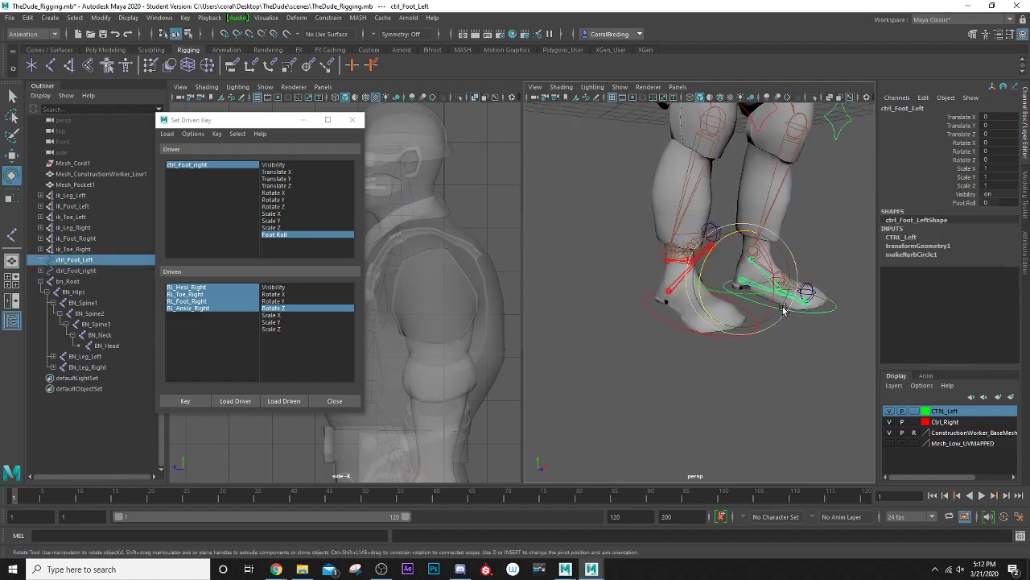
pyautogui.press('q')
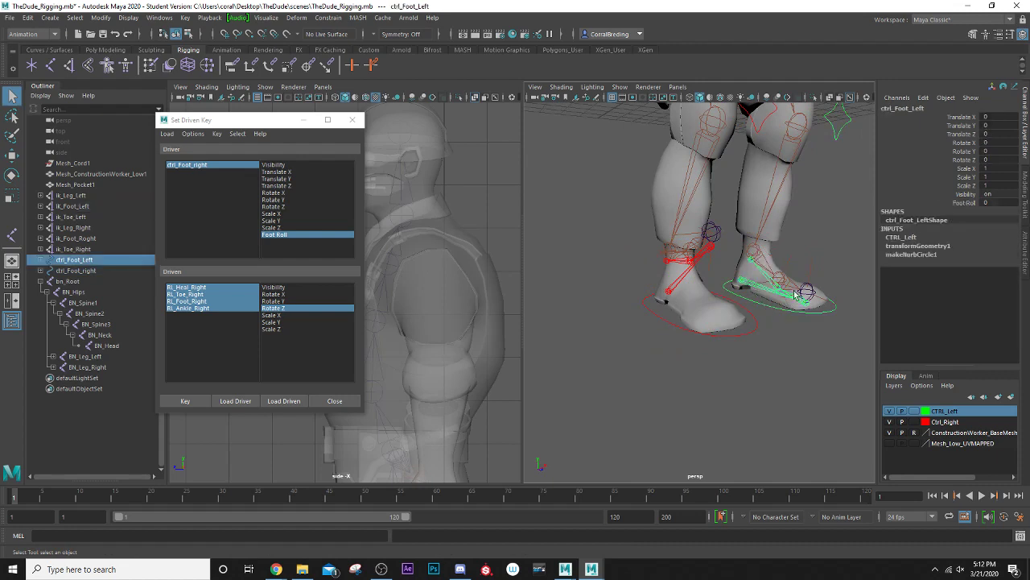
pyautogui.doubleClick(996, 202)
pyautogui.write('-10')
pyautogui.press('Return')
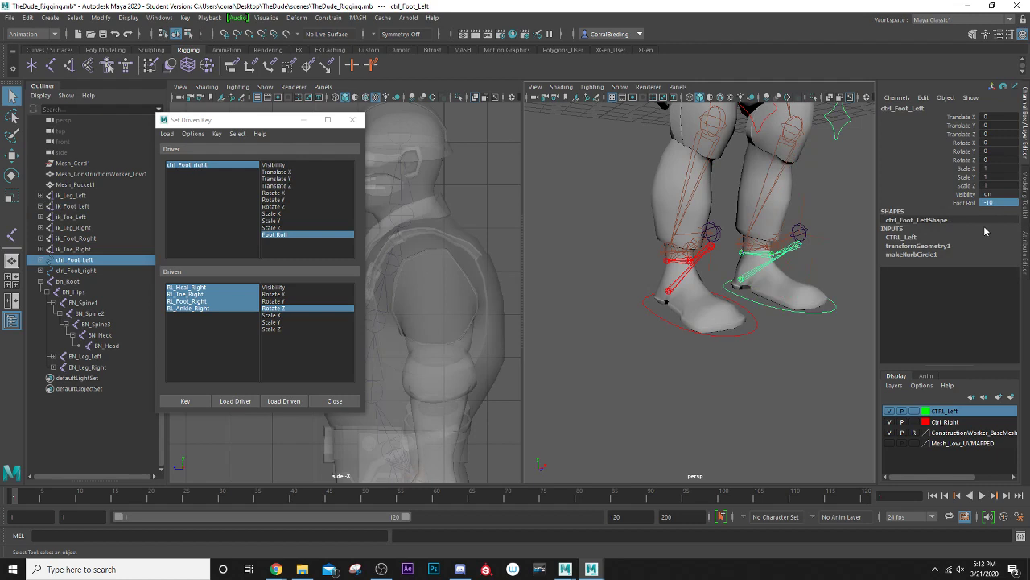
# - Copy RL_Heal_Left's Rotate Z value of 31.943 to the RL_Heal_Right joint and key the right foot's heel pose
pyautogui.click(759, 272)
pyautogui.doubleClick(998, 160)
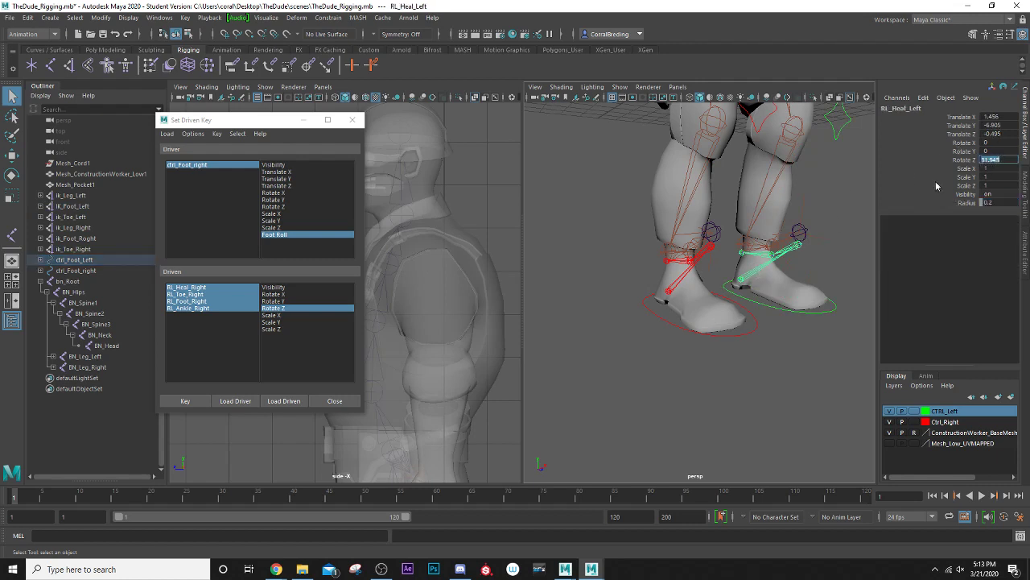
pyautogui.click(683, 277)
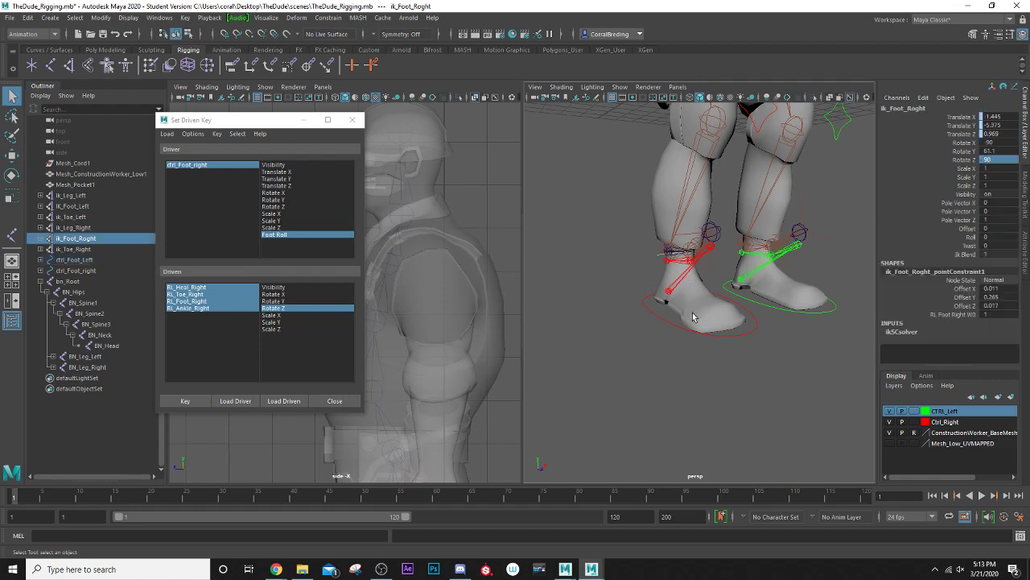
pyautogui.click(672, 294)
pyautogui.doubleClick(998, 160)
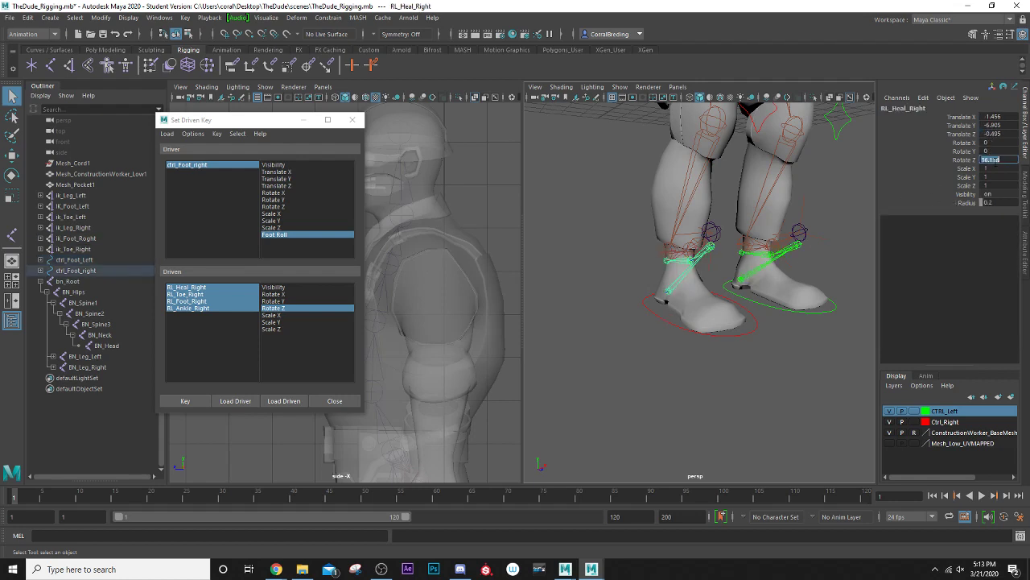
pyautogui.write('31.943')
pyautogui.press('Return')
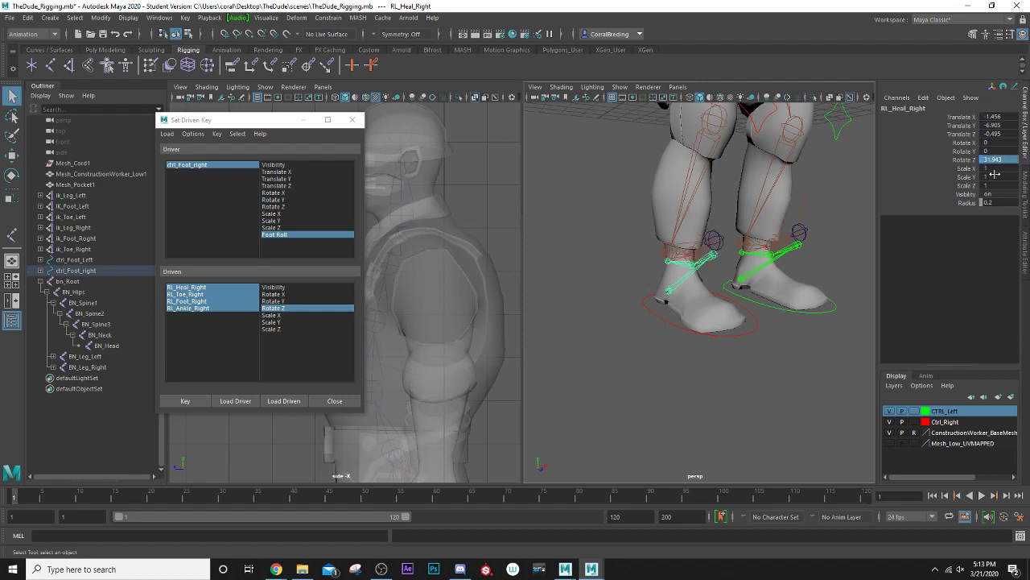
pyautogui.click(199, 401)
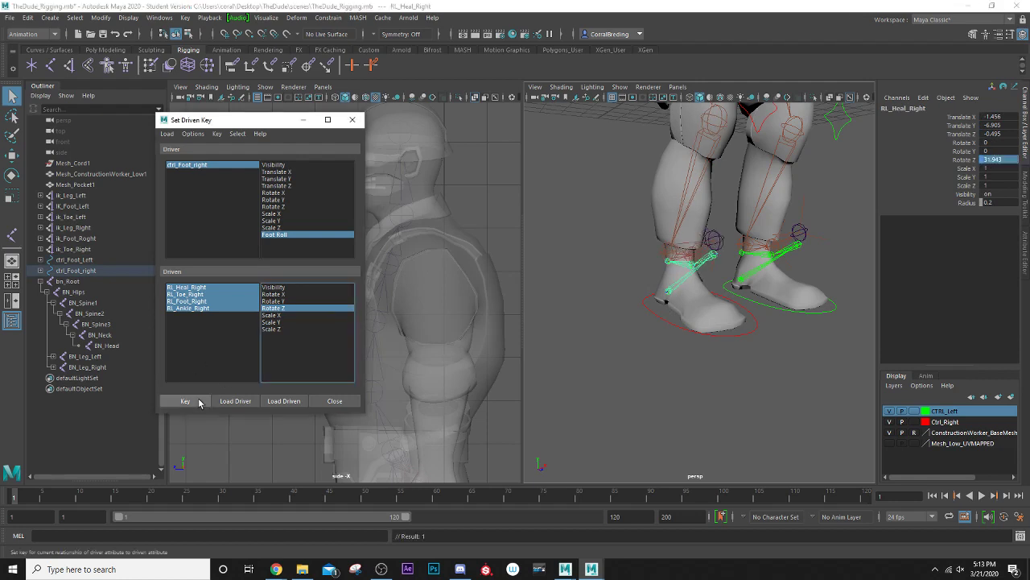
# - Test the right foot control's Foot Roll by scrubbing it, and set it to a positive value for the toe pose
pyautogui.click(664, 321)
pyautogui.moveTo(994, 203); pyautogui.dragTo(1011, 203)
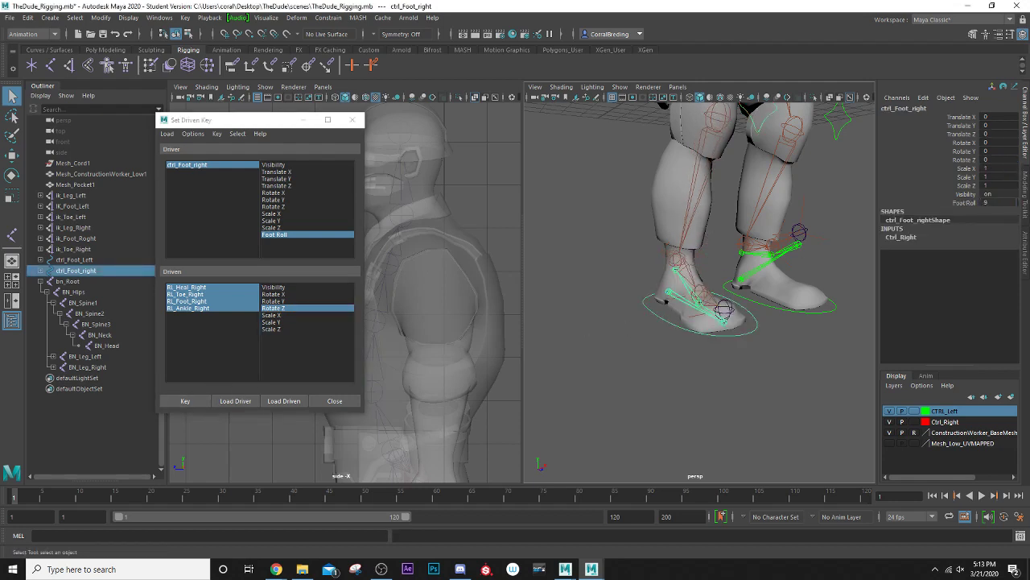
pyautogui.doubleClick(987, 202)
pyautogui.press('Return')
# - Set the left foot control's Foot Roll to 10 to bring up its toe pose as a reference
pyautogui.click(750, 300)
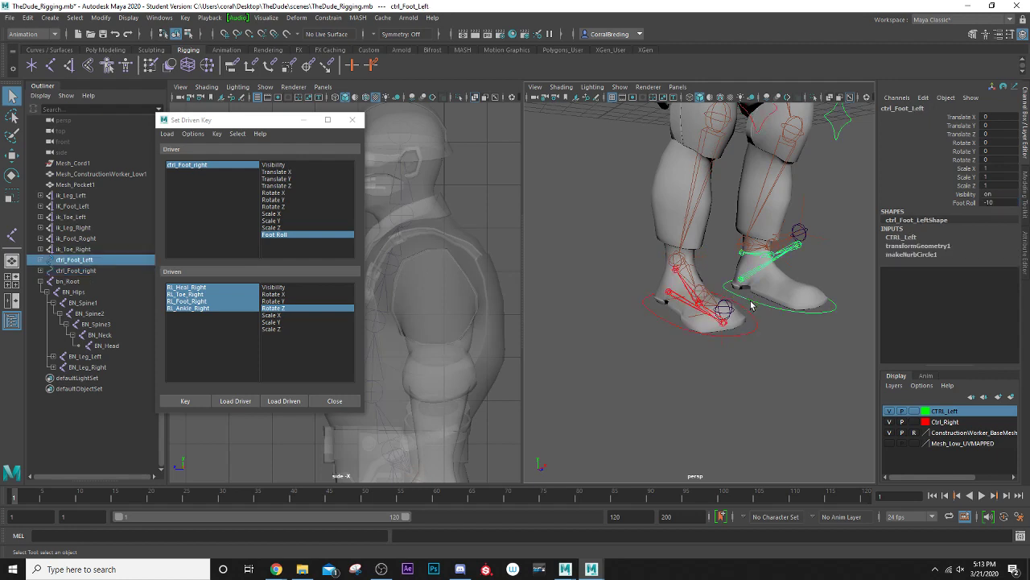
pyautogui.click(755, 297)
pyautogui.click(785, 308)
pyautogui.click(998, 202)
pyautogui.write('10')
pyautogui.press('Return')
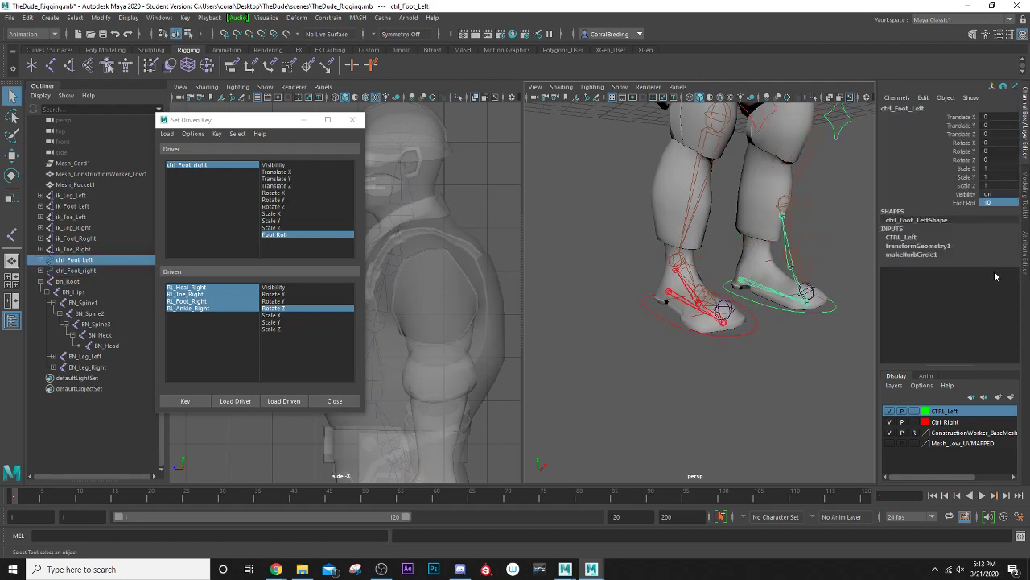
# - Match the RL_Toe_Right joint to RL_Toe_Left by setting its Rotate Z to 45, and set the driven key for the right toe pose
pyautogui.keyDown('alt'); pyautogui.moveTo(774, 284); pyautogui.dragTo(803, 290, button='right'); pyautogui.keyUp('alt')
pyautogui.keyDown('alt'); pyautogui.moveTo(764, 268); pyautogui.dragTo(712, 268, button='middle'); pyautogui.keyUp('alt')
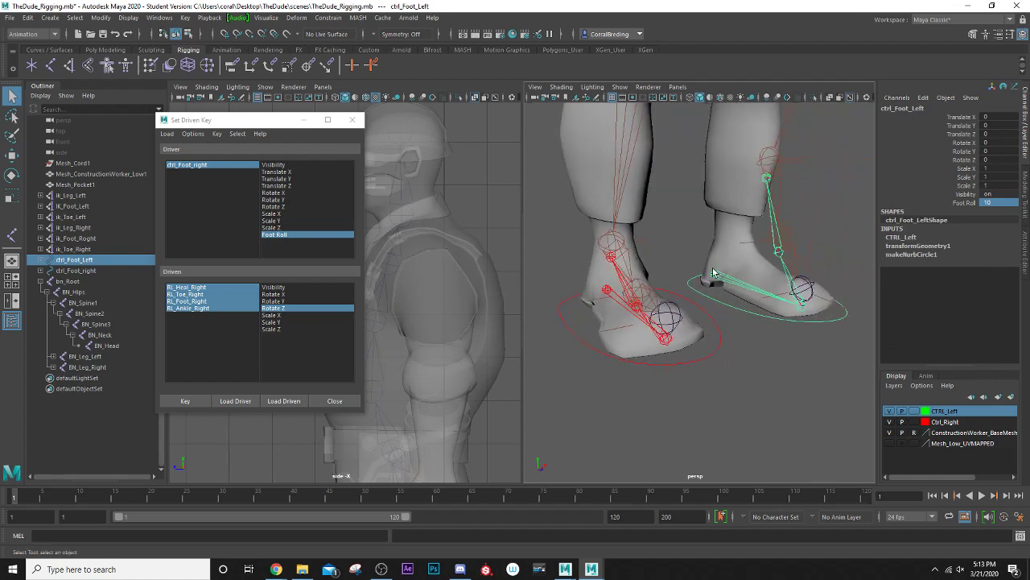
pyautogui.click(803, 314)
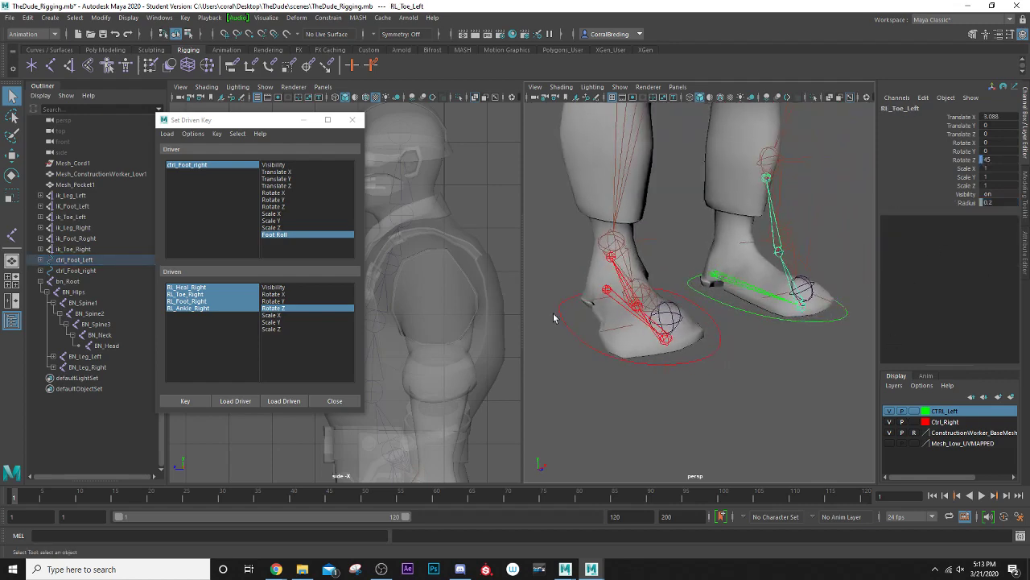
pyautogui.click(634, 315)
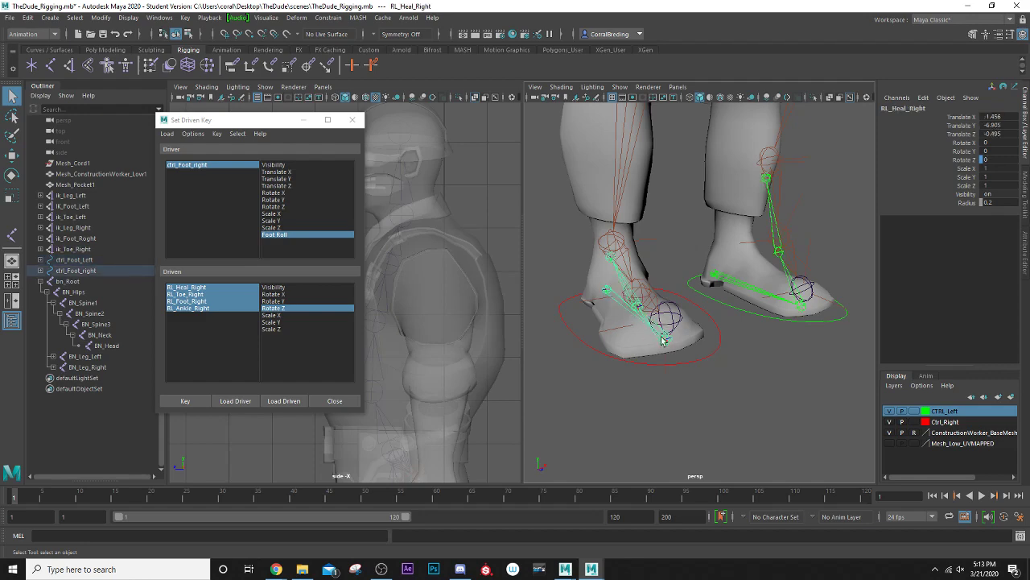
pyautogui.click(782, 408)
pyautogui.keyDown('alt'); pyautogui.moveTo(688, 360); pyautogui.dragTo(733, 375, button='right'); pyautogui.keyUp('alt')
pyautogui.keyDown('alt'); pyautogui.moveTo(659, 366); pyautogui.dragTo(739, 356); pyautogui.keyUp('alt')
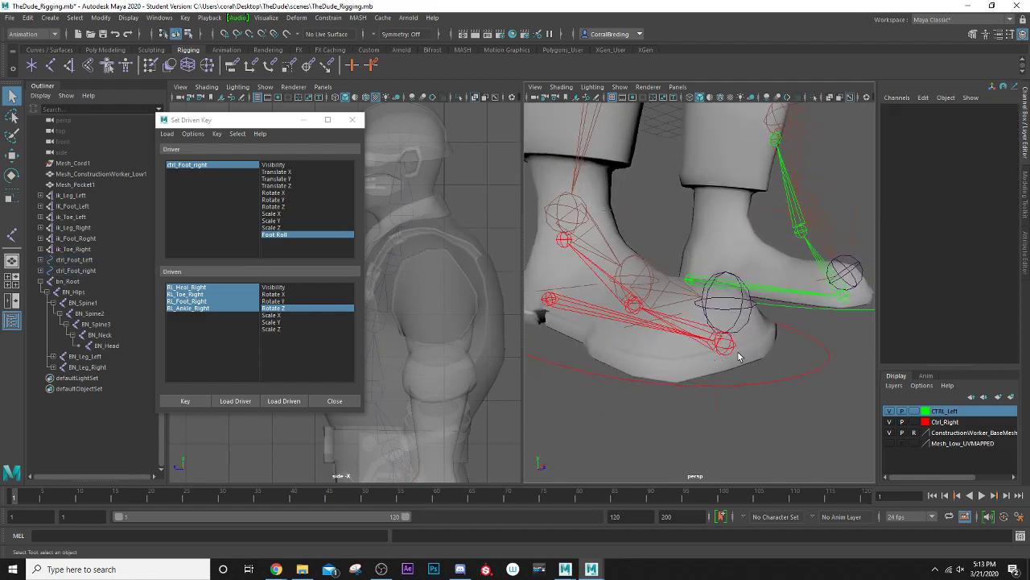
pyautogui.click(728, 346)
pyautogui.click(990, 161)
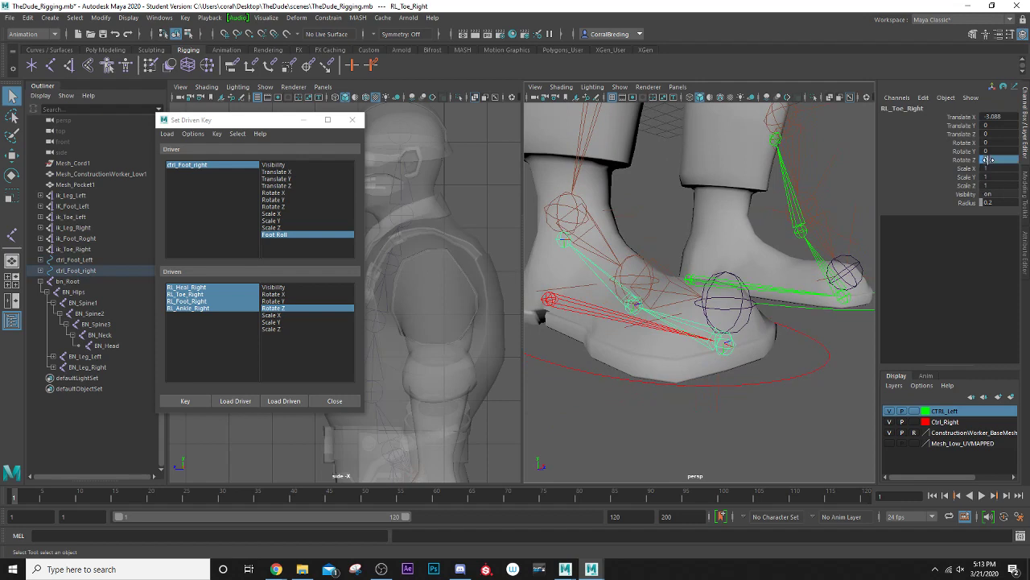
pyautogui.write('45')
pyautogui.press('Return')
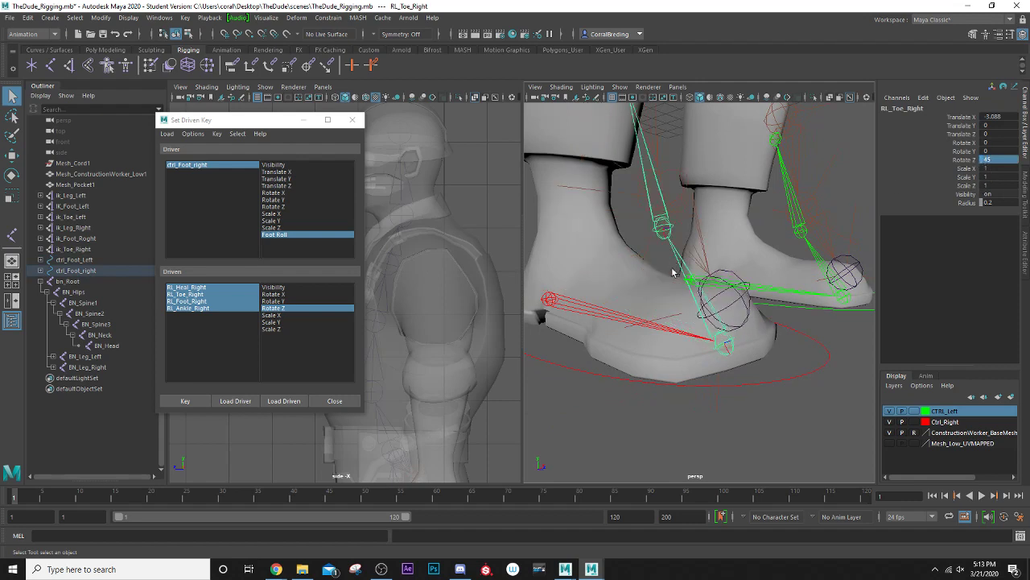
pyautogui.click(187, 401)
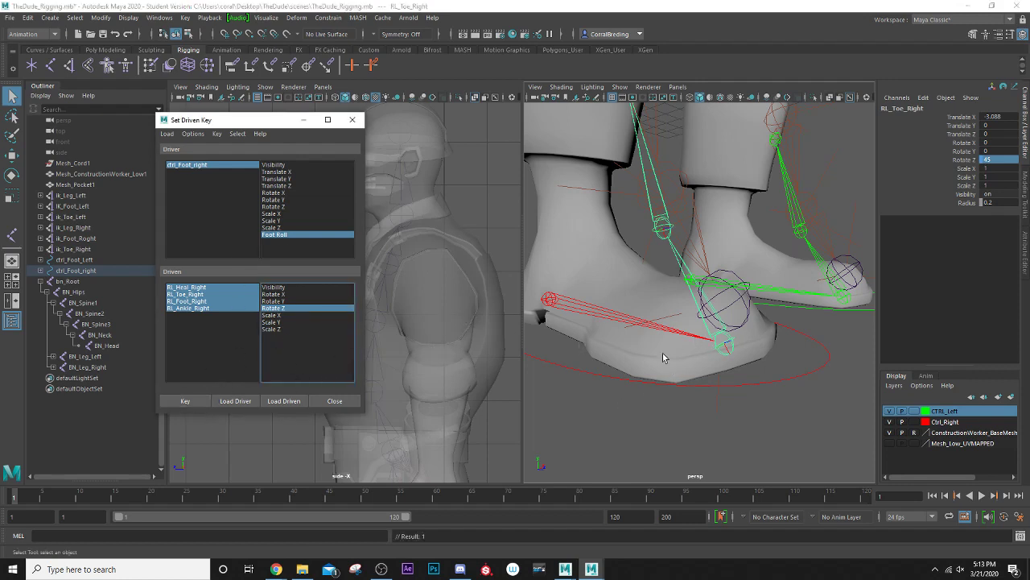
# - Set the right foot control's Foot Roll to 5 for the ball-of-foot pose
pyautogui.click(660, 231)
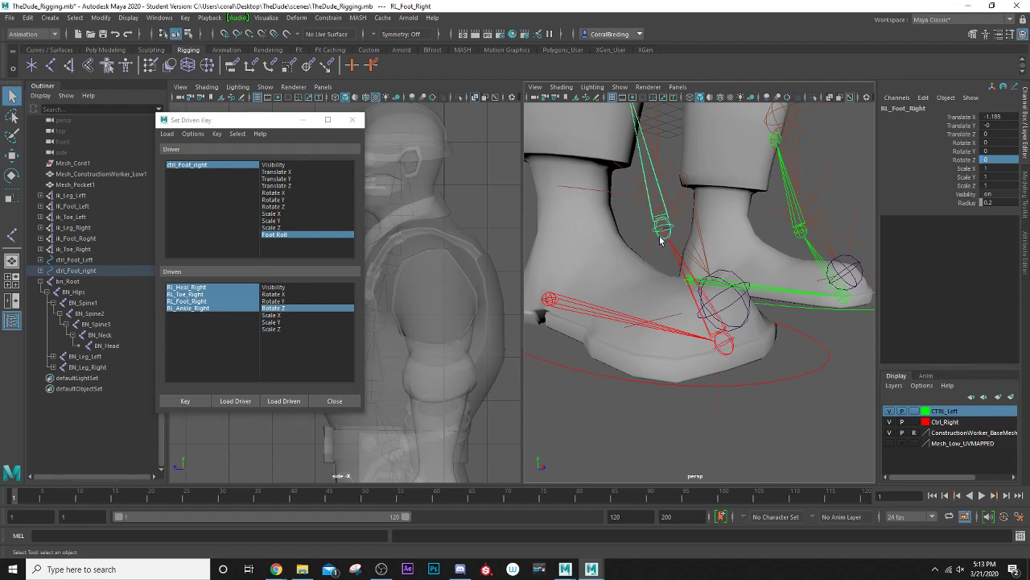
pyautogui.click(203, 165)
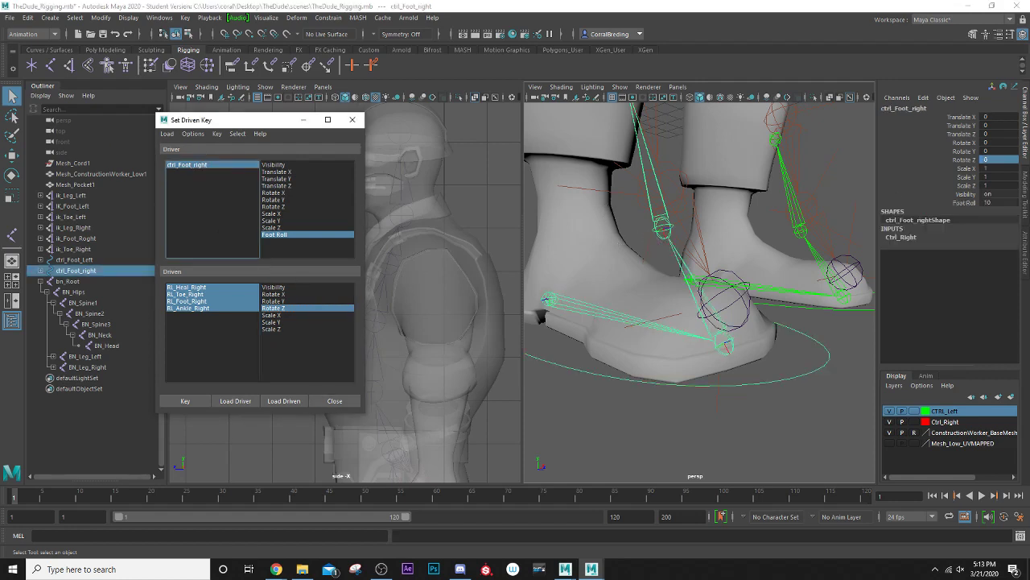
pyautogui.click(1002, 202)
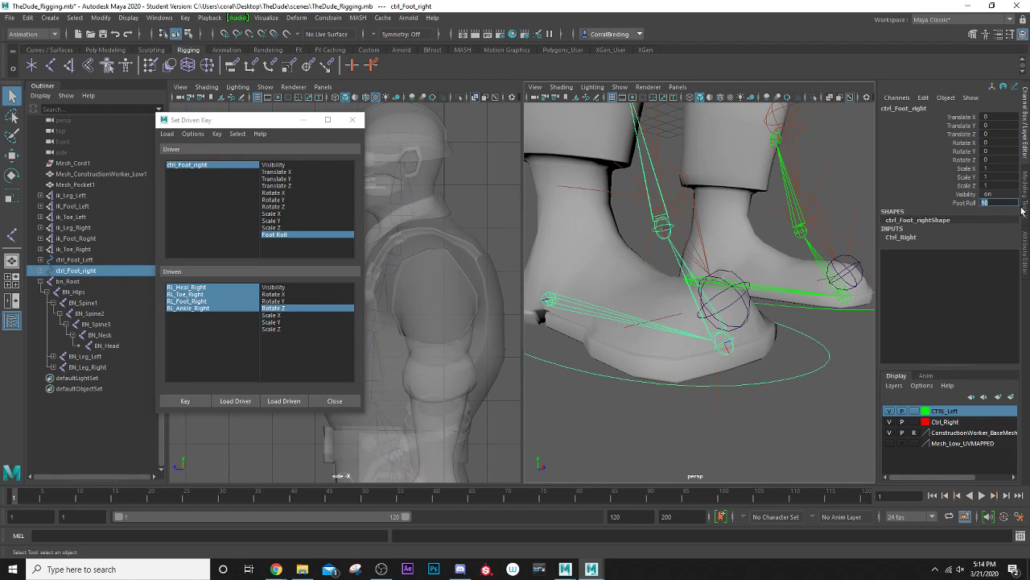
pyautogui.write('5')
pyautogui.press('Return')
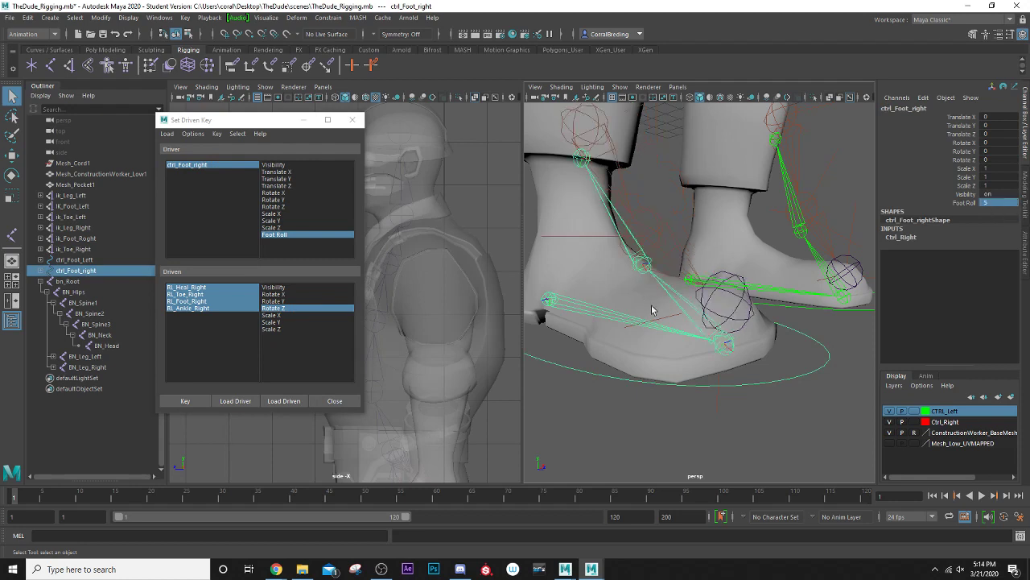
# - Reset the RL_Toe_Right joint's Rotate Z to 0
pyautogui.click(695, 325)
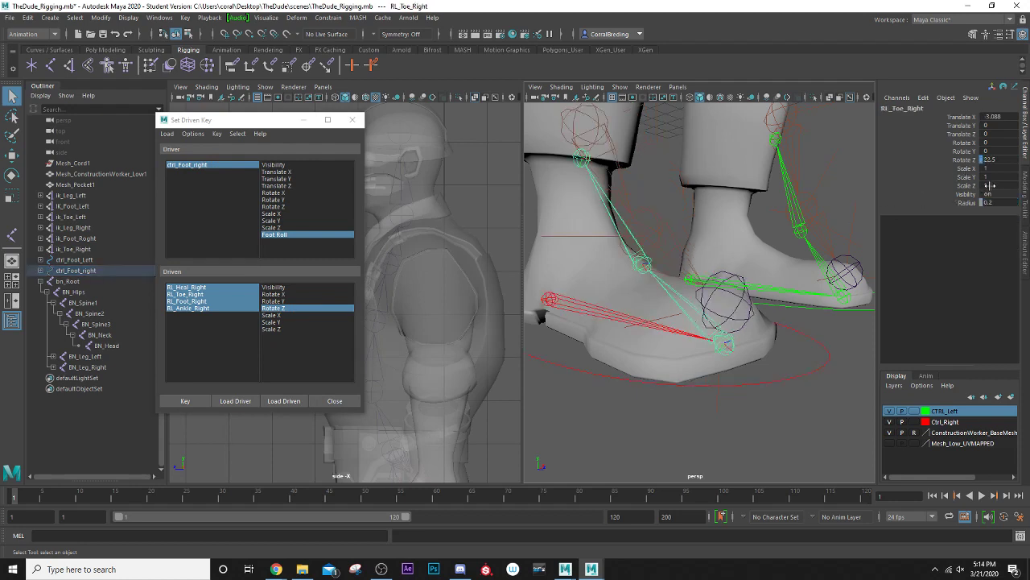
pyautogui.click(994, 160)
pyautogui.press('Return')
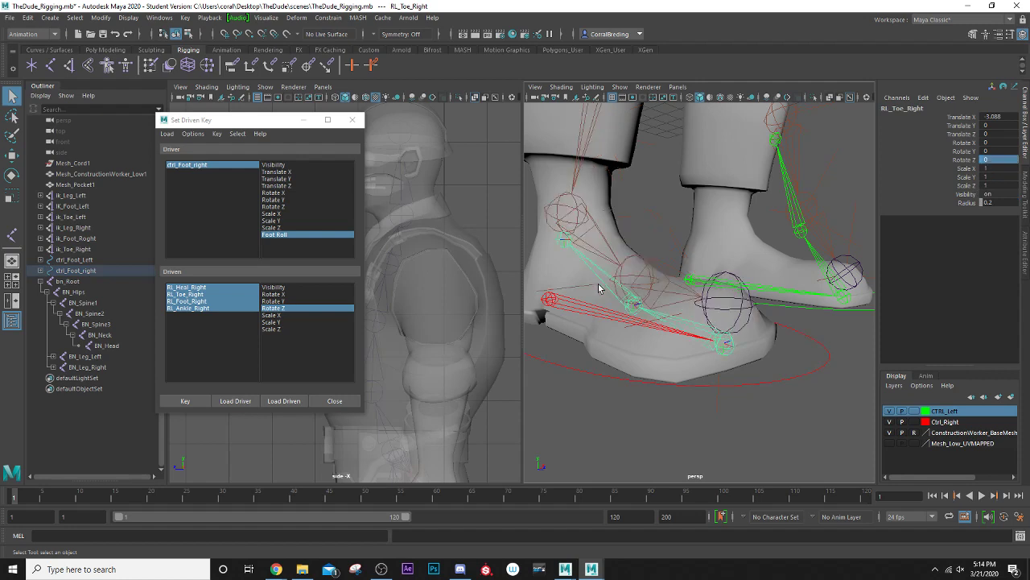
# - Set the left foot control's Foot Roll to 5 to bring up its ball-of-foot pose as a reference
pyautogui.click(845, 300)
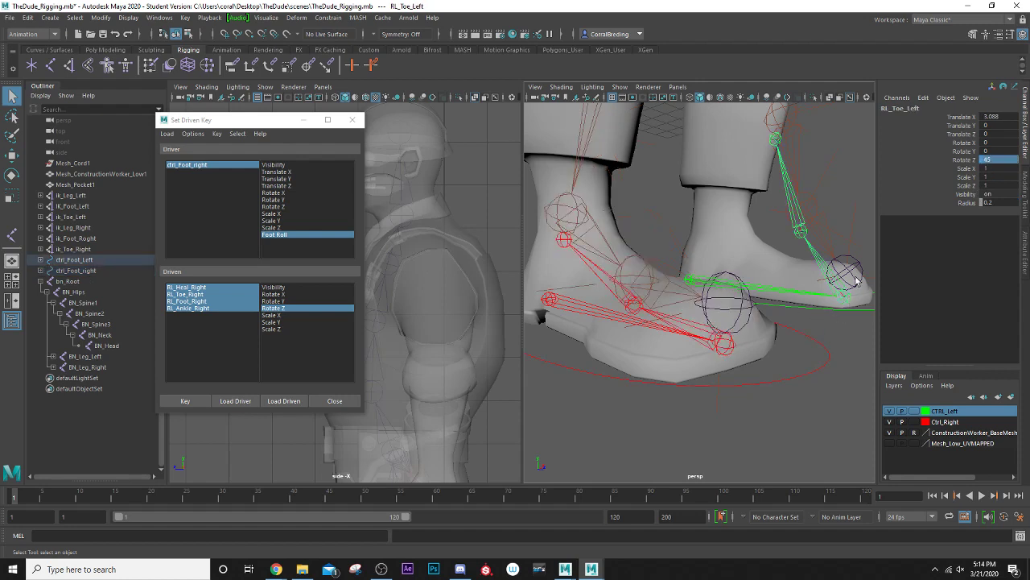
pyautogui.click(827, 308)
pyautogui.click(990, 202)
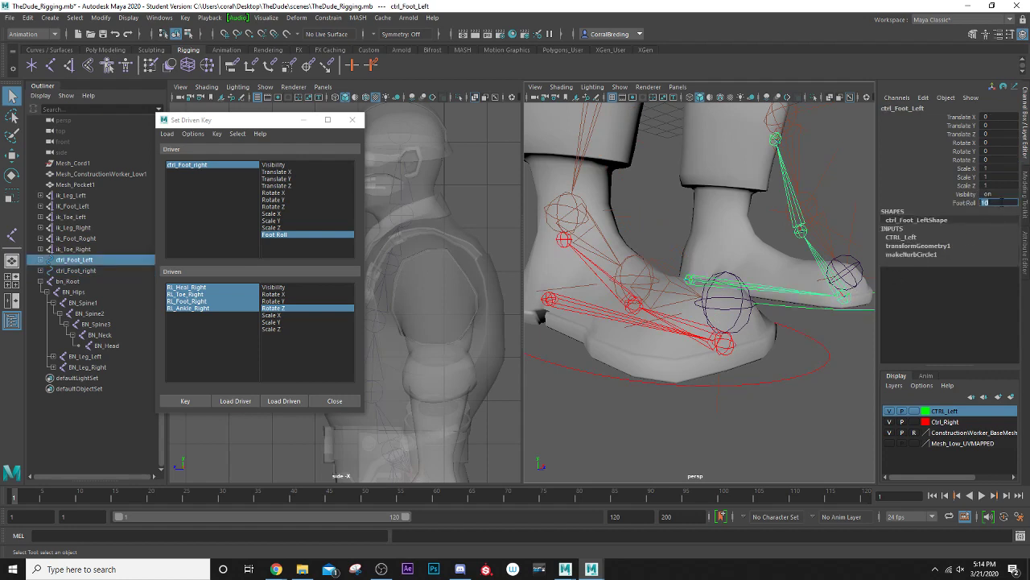
pyautogui.write('5')
pyautogui.press('Return')
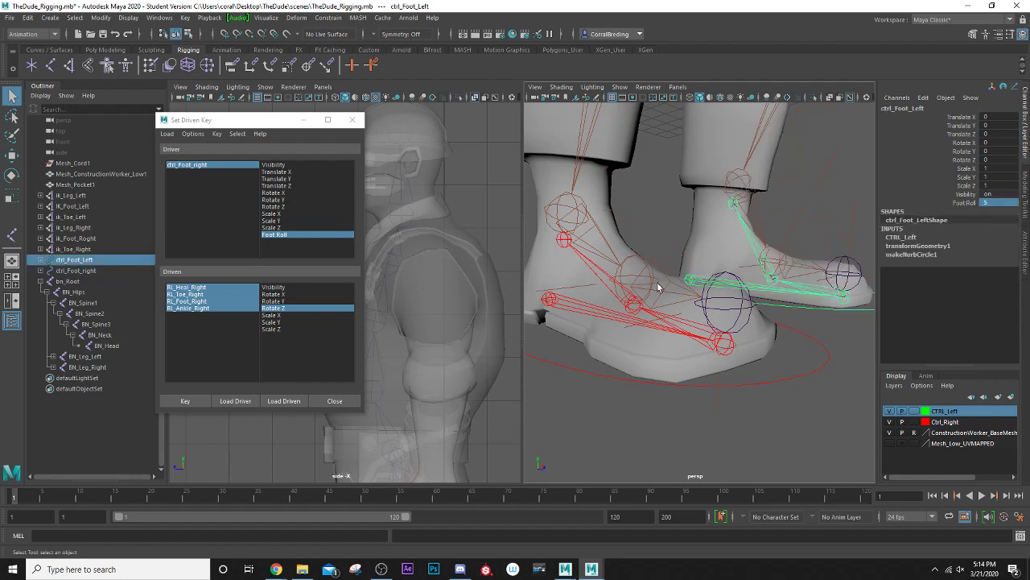
# - Copy RL_Foot_Left's Rotate Z value of 31.091 to the RL_Foot_Right joint and set the driven key for the right foot's pose
pyautogui.click(754, 250)
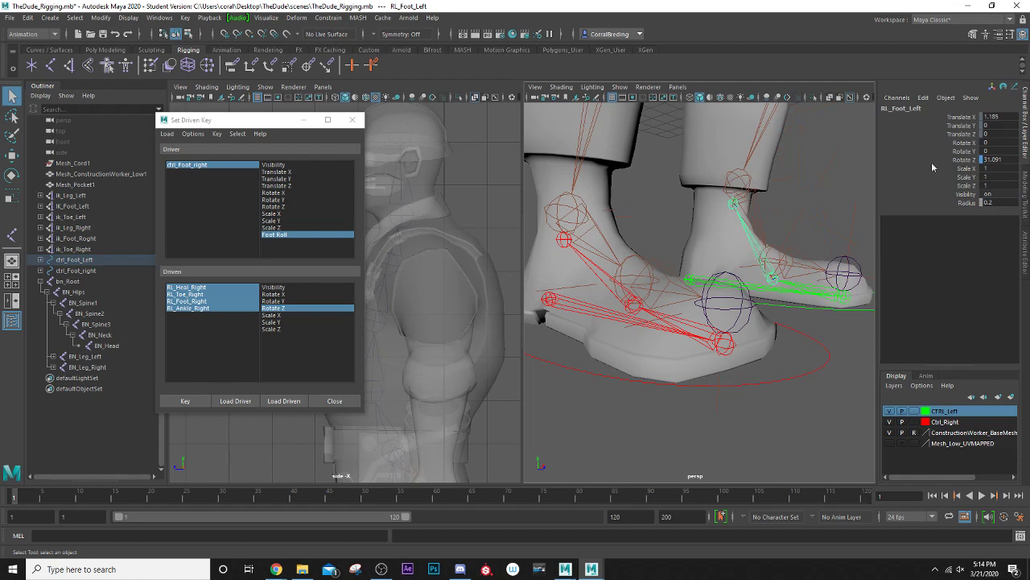
pyautogui.click(983, 160)
pyautogui.click(600, 281)
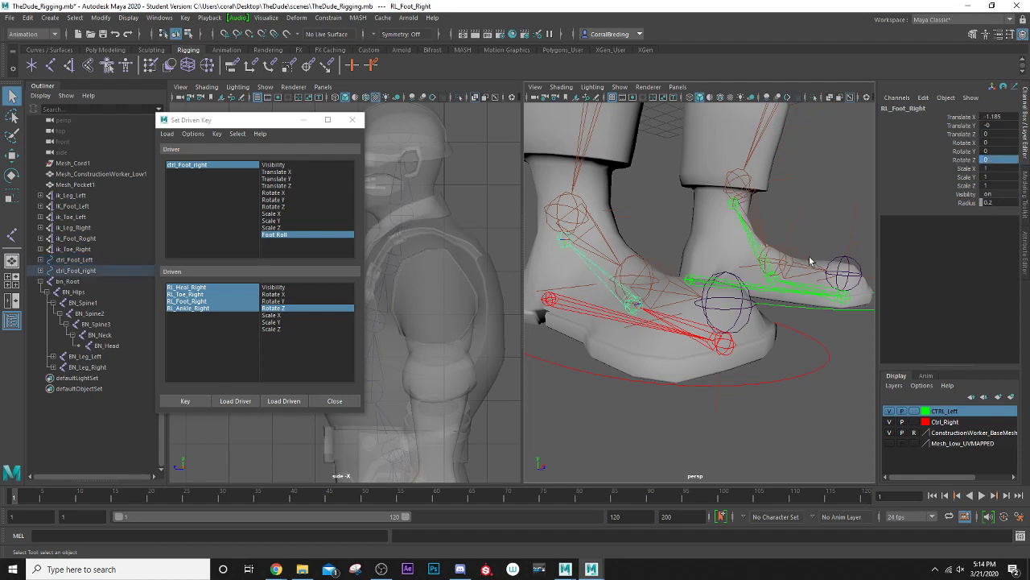
pyautogui.click(994, 160)
pyautogui.write('31.091')
pyautogui.press('Return')
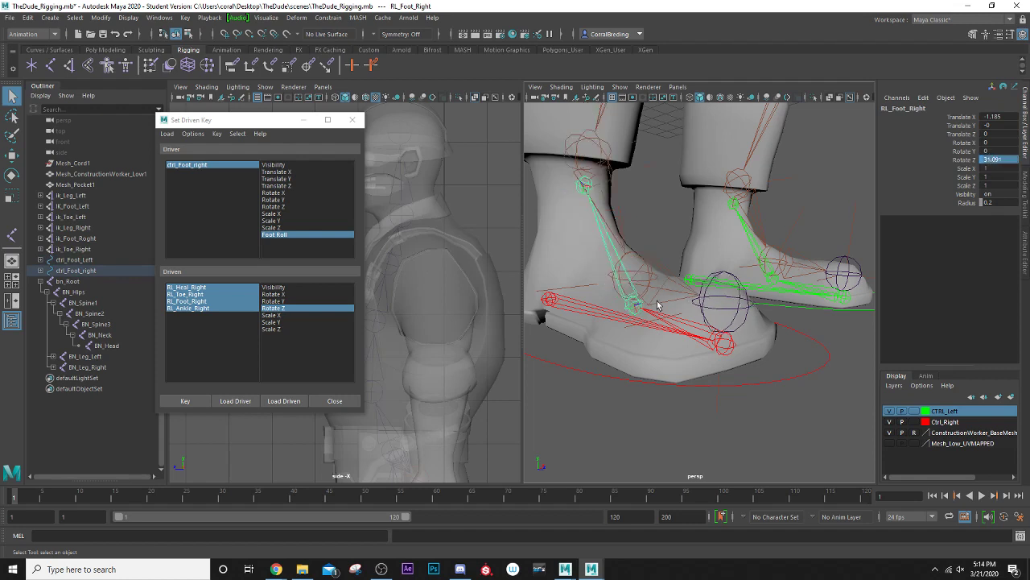
pyautogui.press('s')
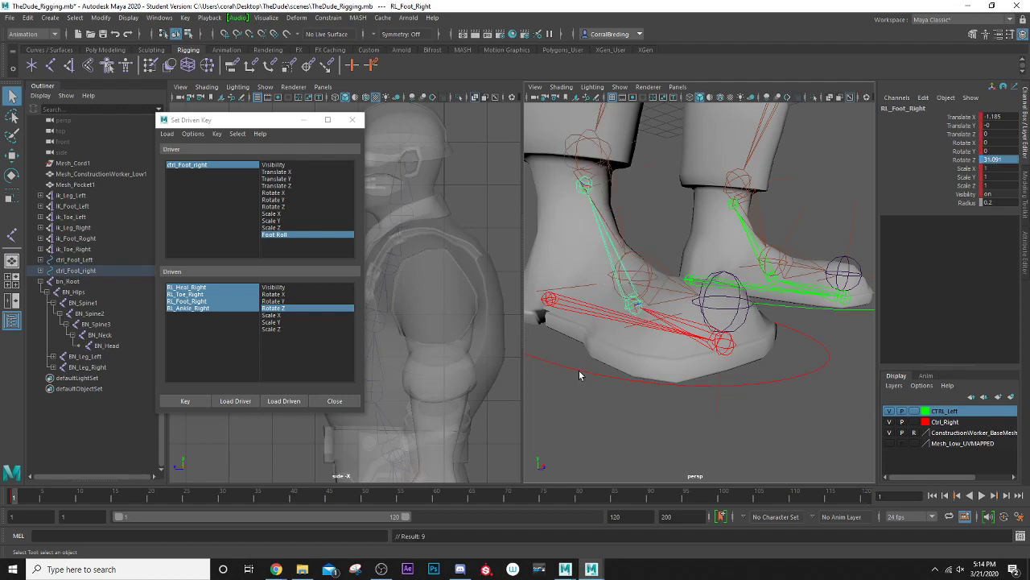
pyautogui.hotkey('ctrl', 'z')
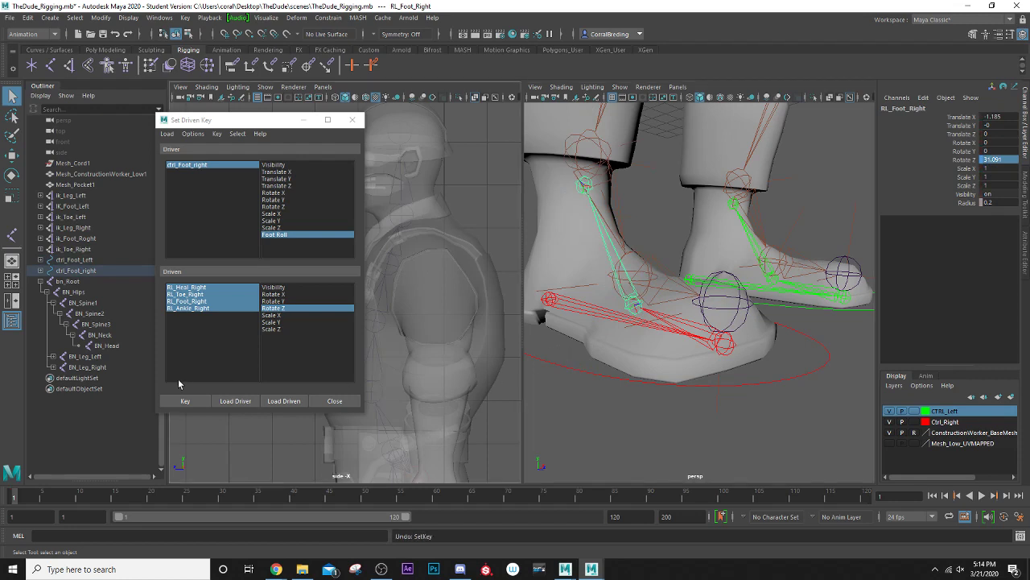
pyautogui.click(185, 400)
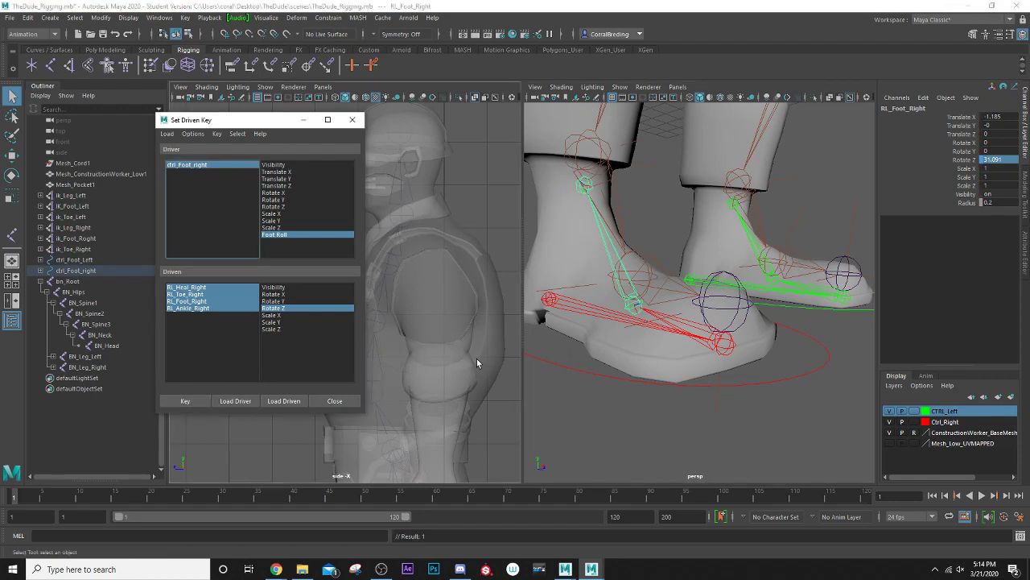
# - Test the right foot's full roll by scrubbing its control's Foot Roll down to -9, and inspect the legs and body
pyautogui.click(605, 380)
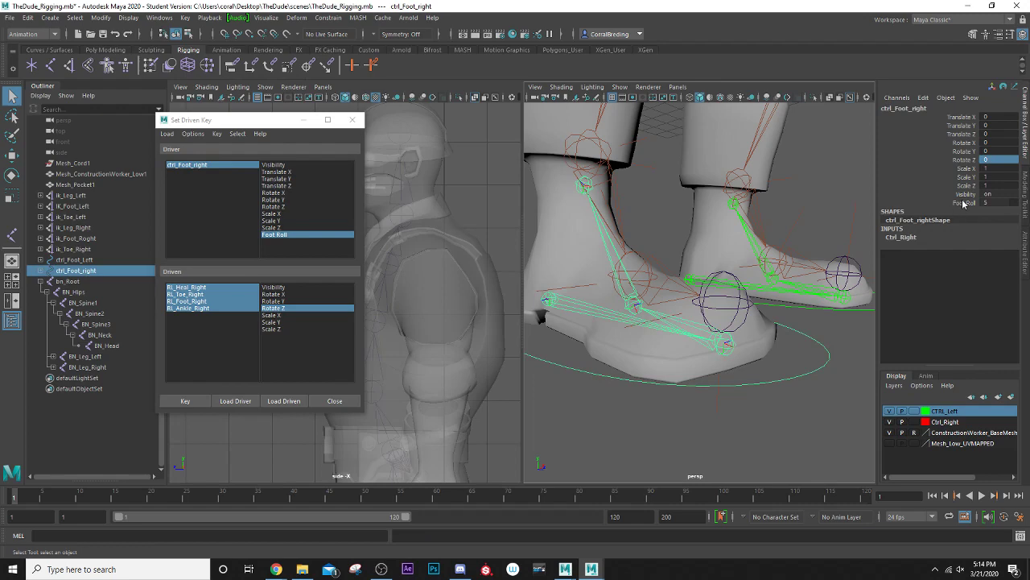
pyautogui.keyDown('ctrl'); pyautogui.moveTo(993, 202); pyautogui.dragTo(959, 202); pyautogui.keyUp('ctrl')
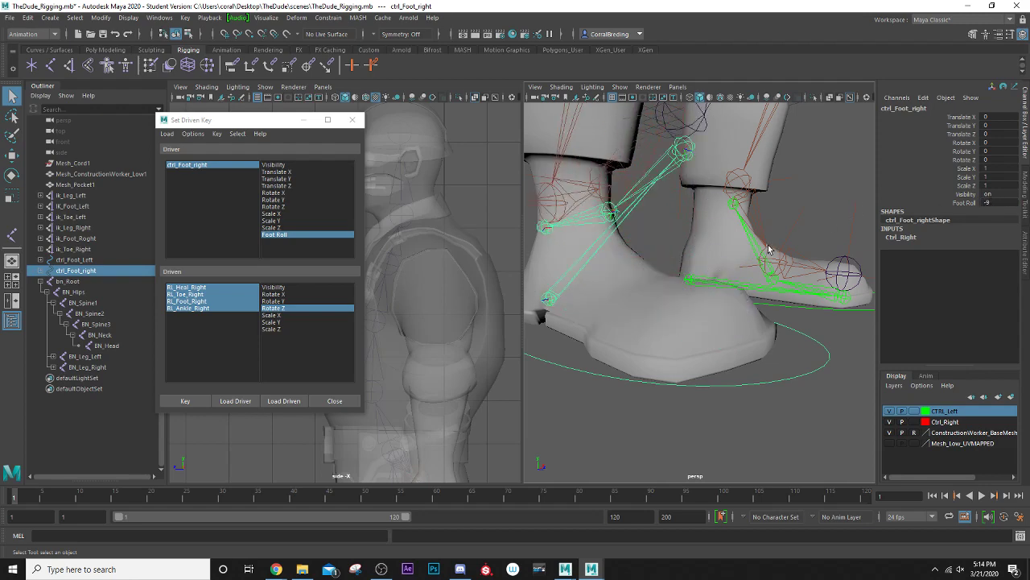
pyautogui.scroll(-5, 719, 246)
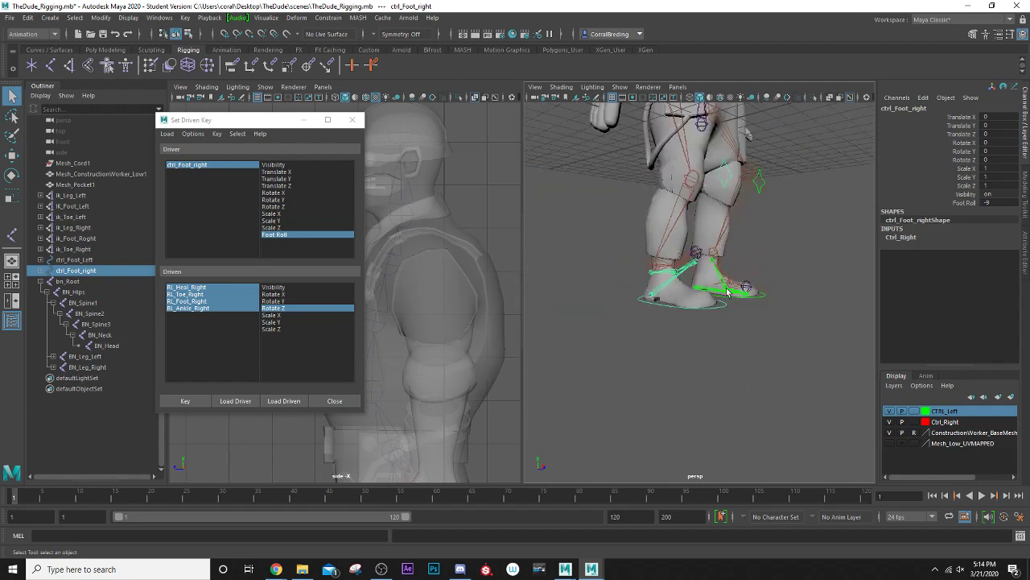
pyautogui.keyDown('alt'); pyautogui.moveTo(656, 282); pyautogui.dragTo(712, 312); pyautogui.keyUp('alt')
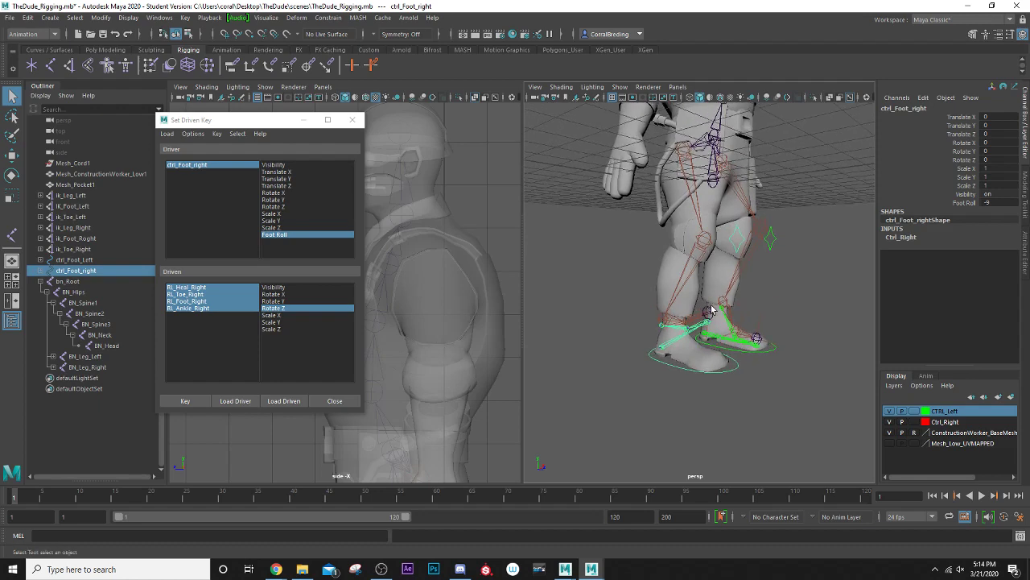
pyautogui.keyDown('alt'); pyautogui.moveTo(823, 274); pyautogui.dragTo(675, 137); pyautogui.keyUp('alt')
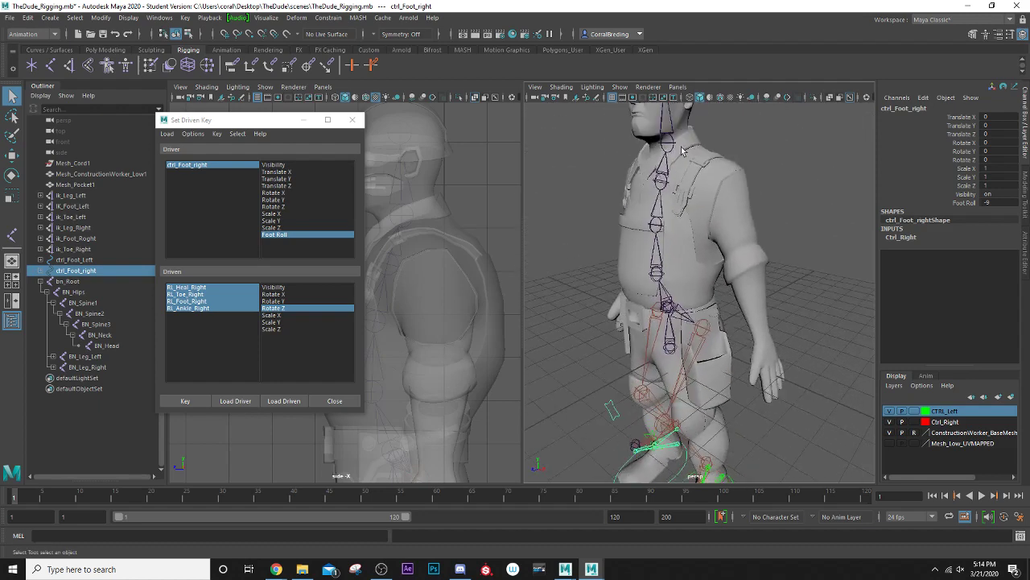
pyautogui.keyDown('alt'); pyautogui.moveTo(654, 142); pyautogui.dragTo(656, 380, button='middle'); pyautogui.keyUp('alt')
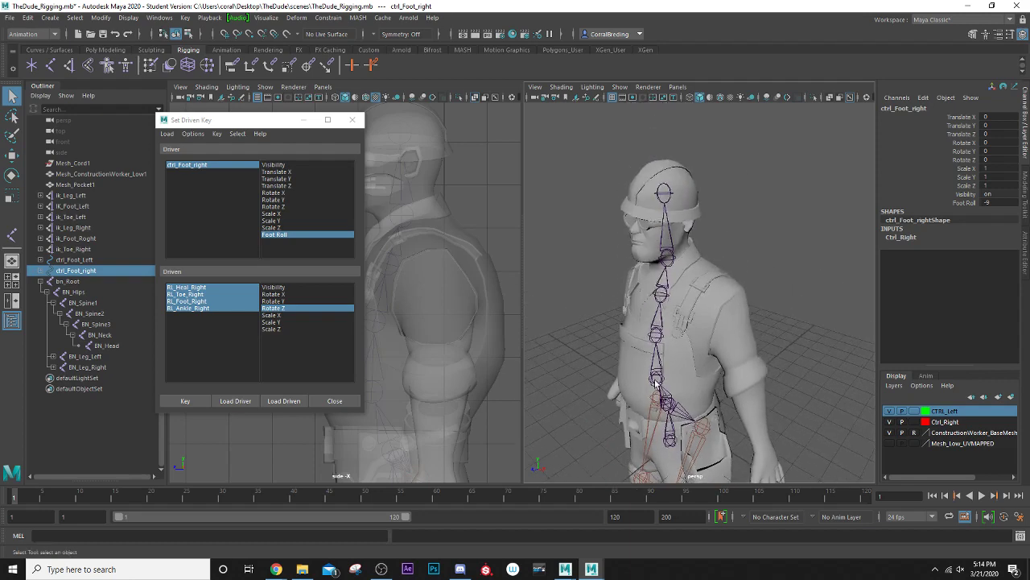
pyautogui.keyDown('alt'); pyautogui.moveTo(662, 316); pyautogui.dragTo(679, 284, button='middle'); pyautogui.keyUp('alt')
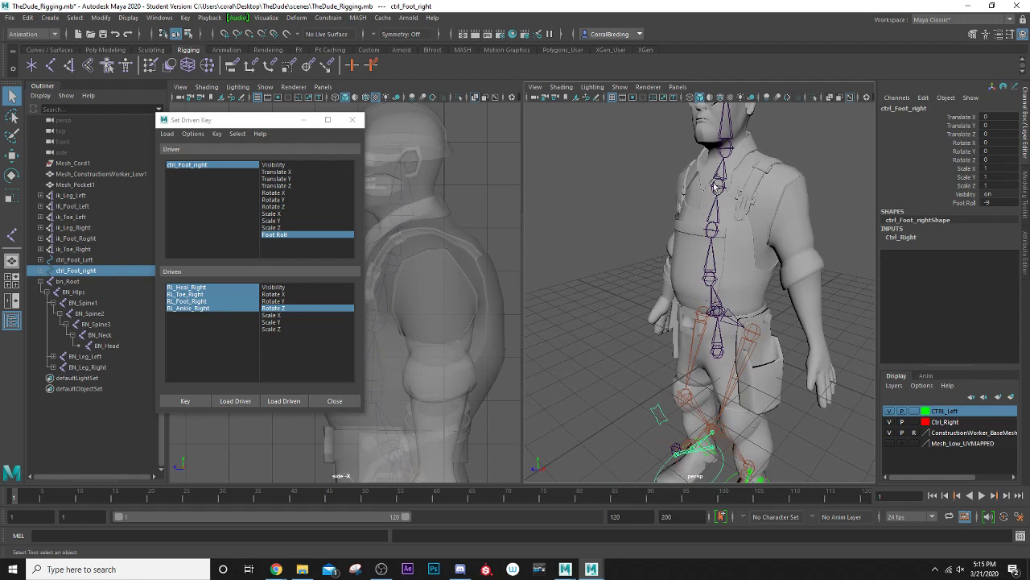
# - Close the Set Driven Key window and save the scene
pyautogui.click(351, 119)
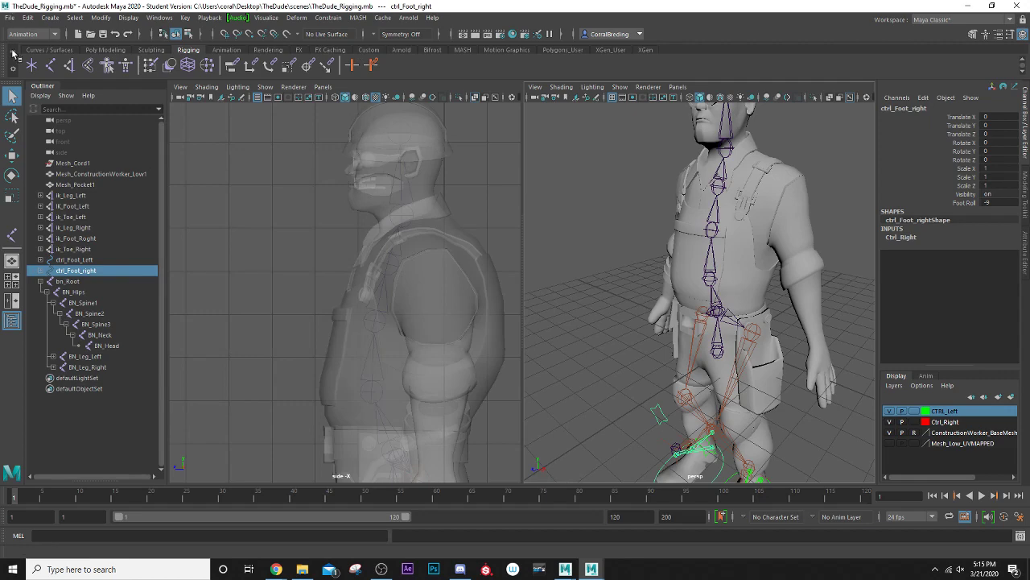
pyautogui.click(10, 18)
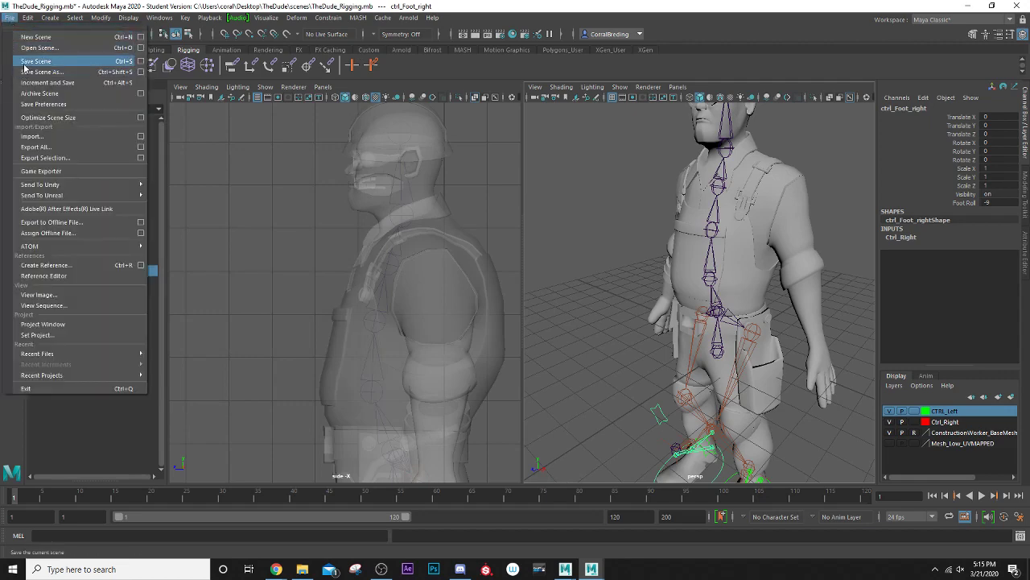
pyautogui.click(25, 63)
pyautogui.click(493, 295)
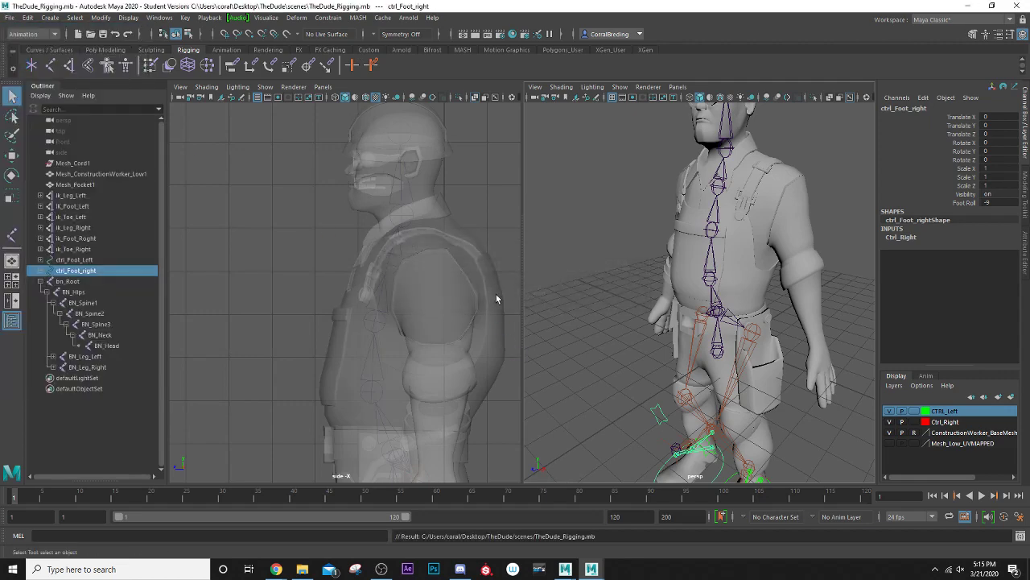